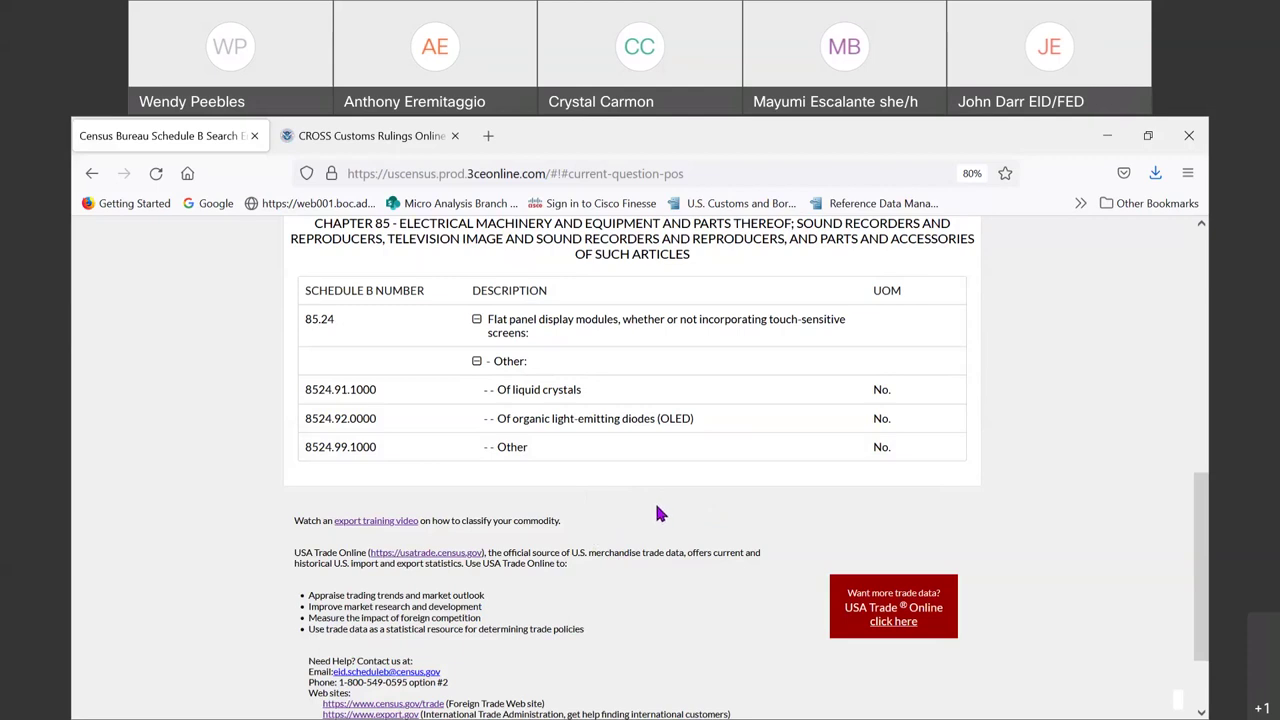
Replace the product description with "cheese" and classify it.
scroll(657, 513, up, 8)
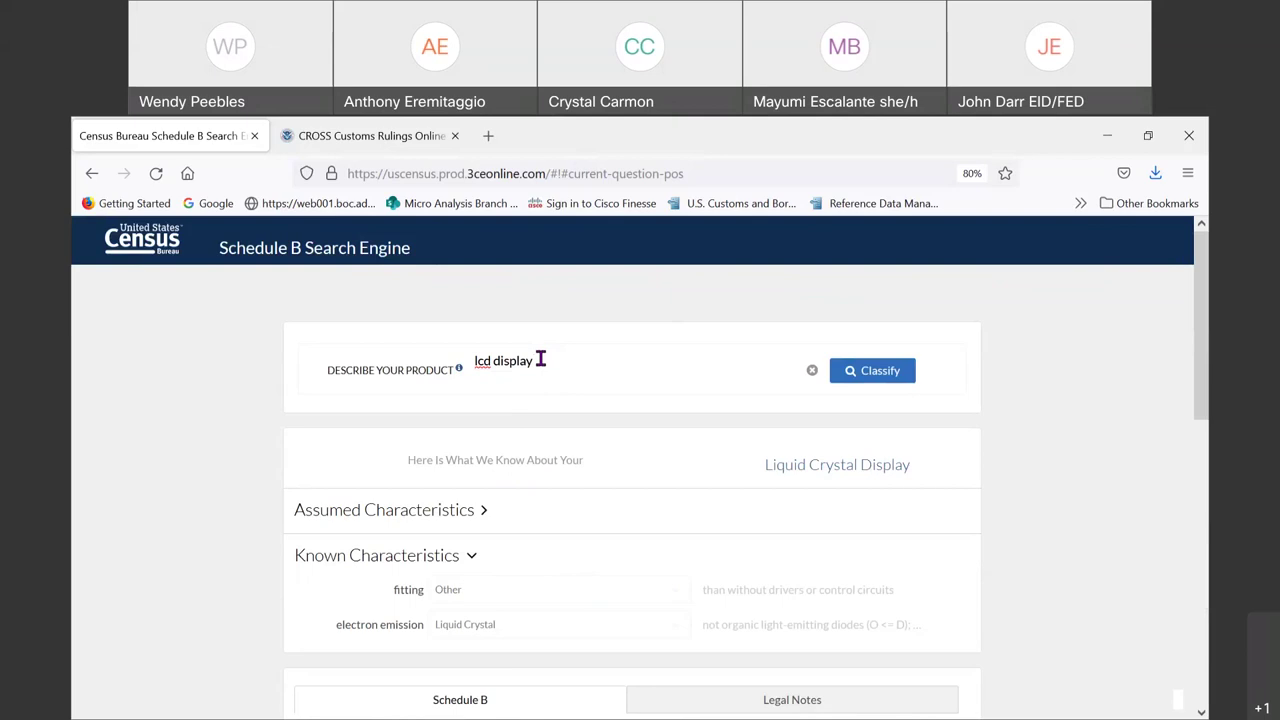
triple_click(468, 366)
mouse_move(460, 370)
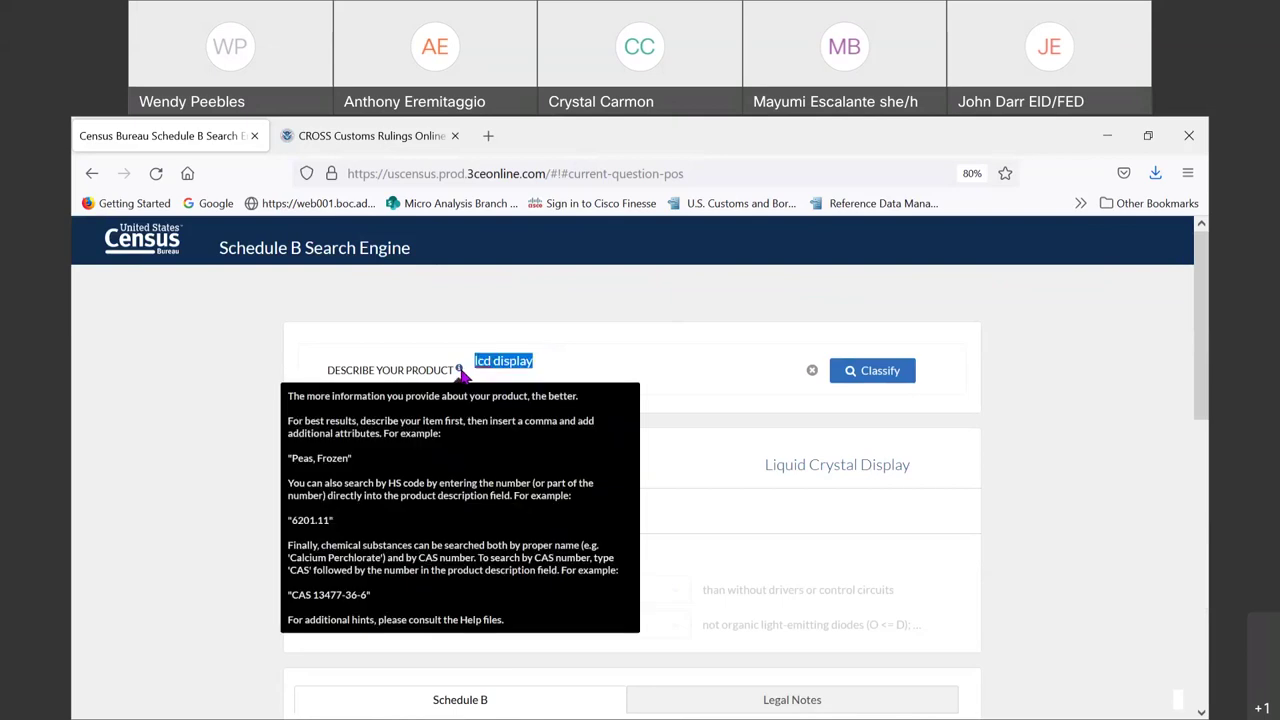
key(BackSpace)
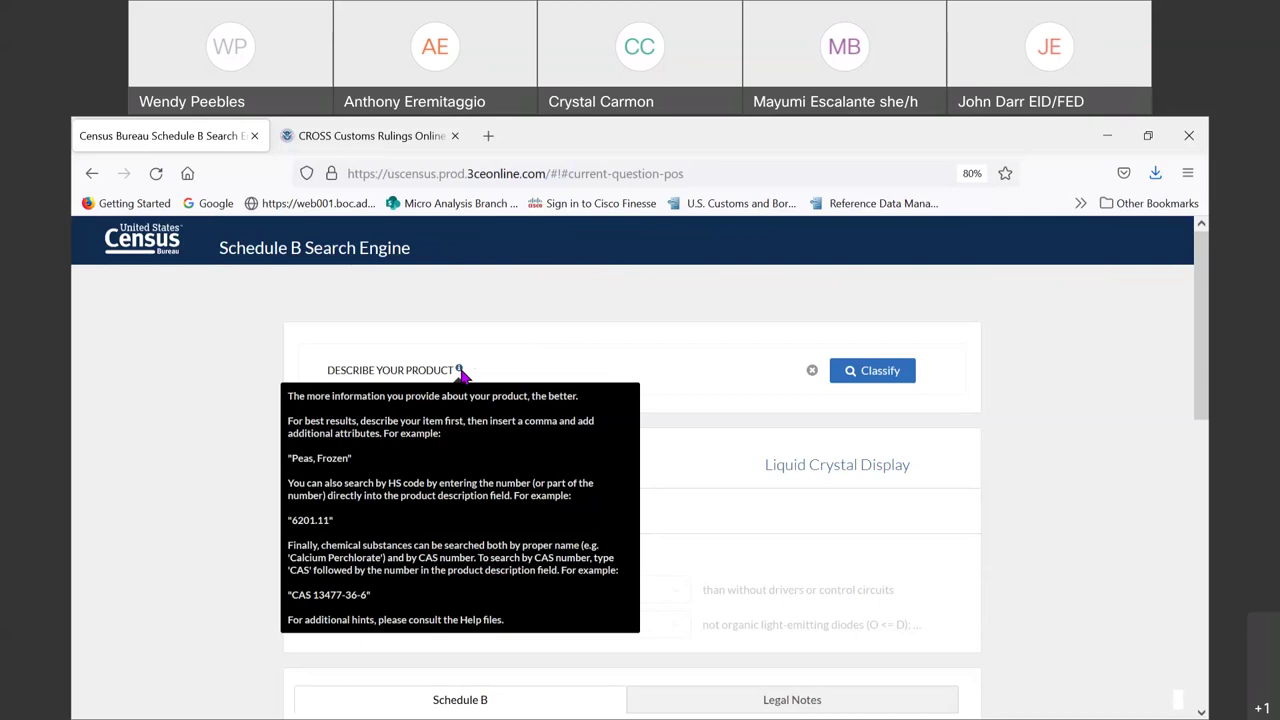
text(cheese)
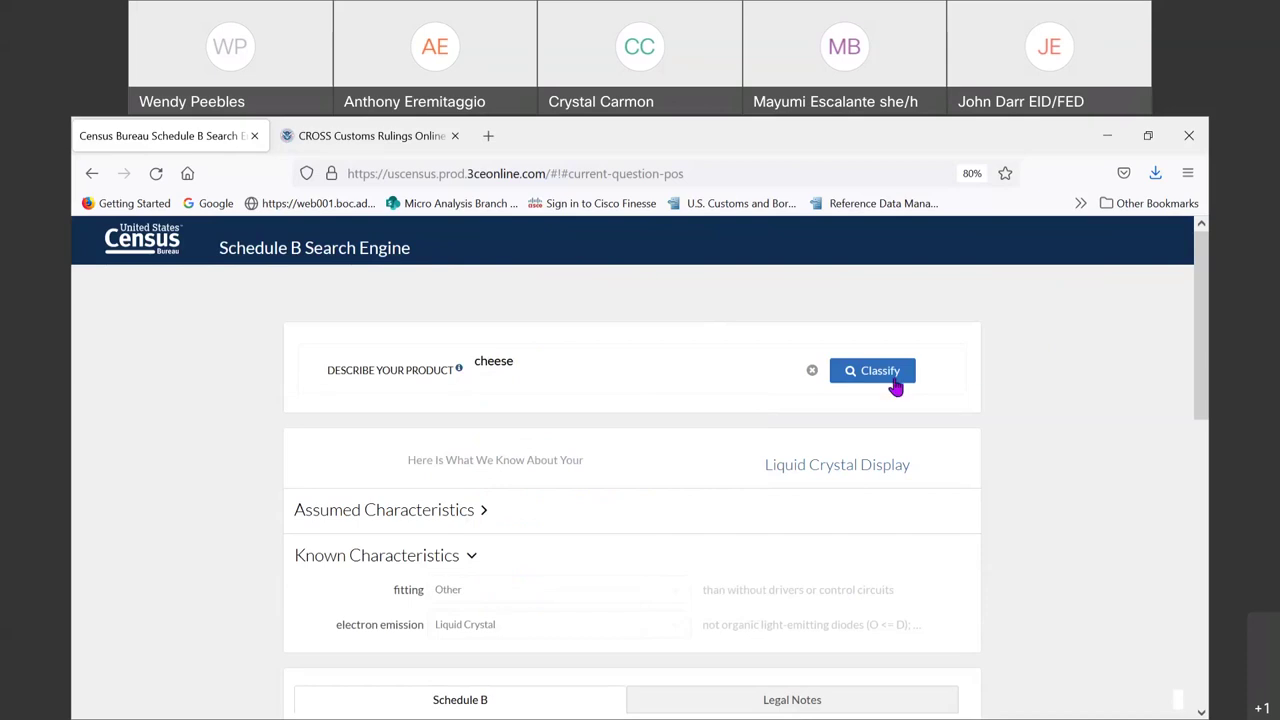
click(895, 387)
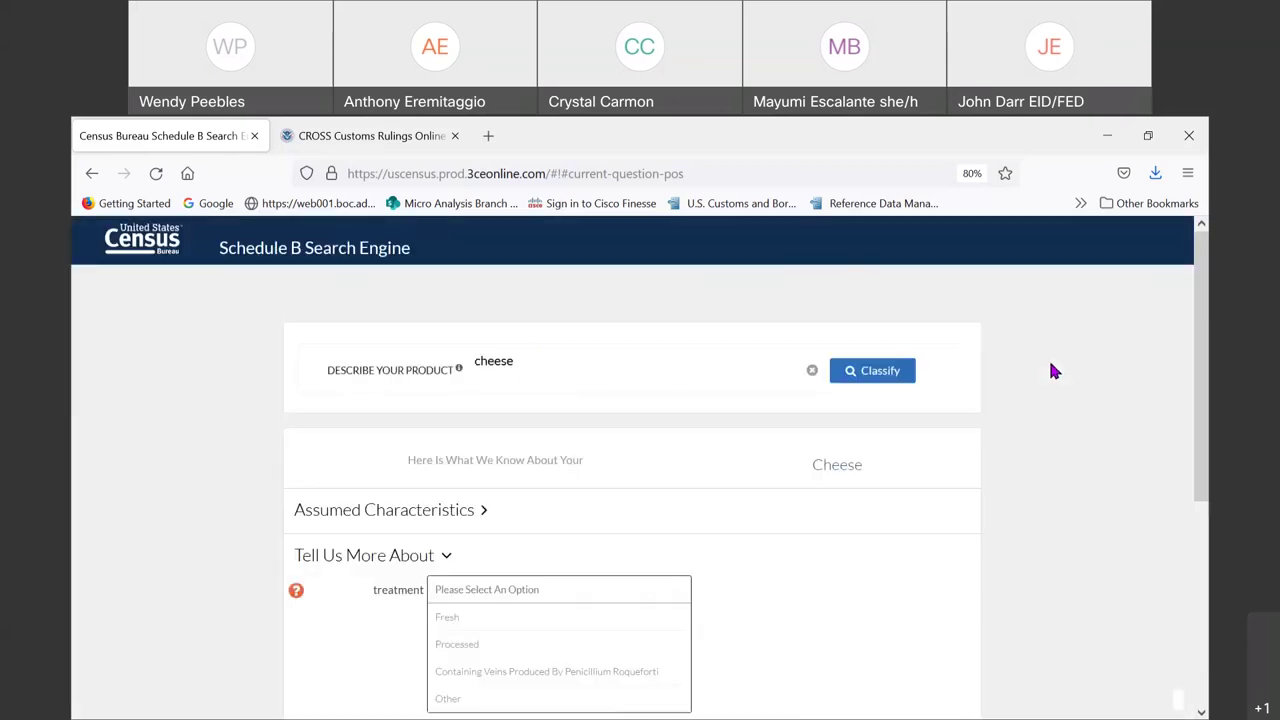
Set the cheese's treatment to Other and review the matching Schedule B numbers.
scroll(651, 464, down, 3)
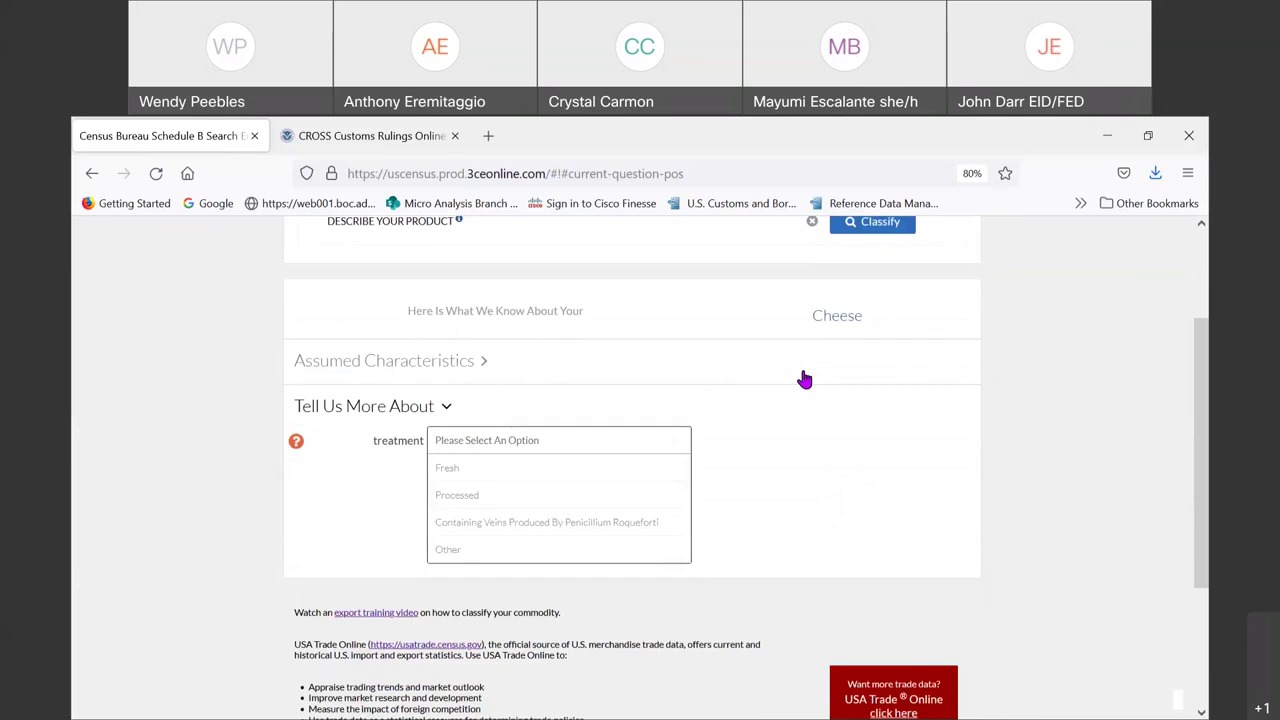
scroll(760, 370, up, 2)
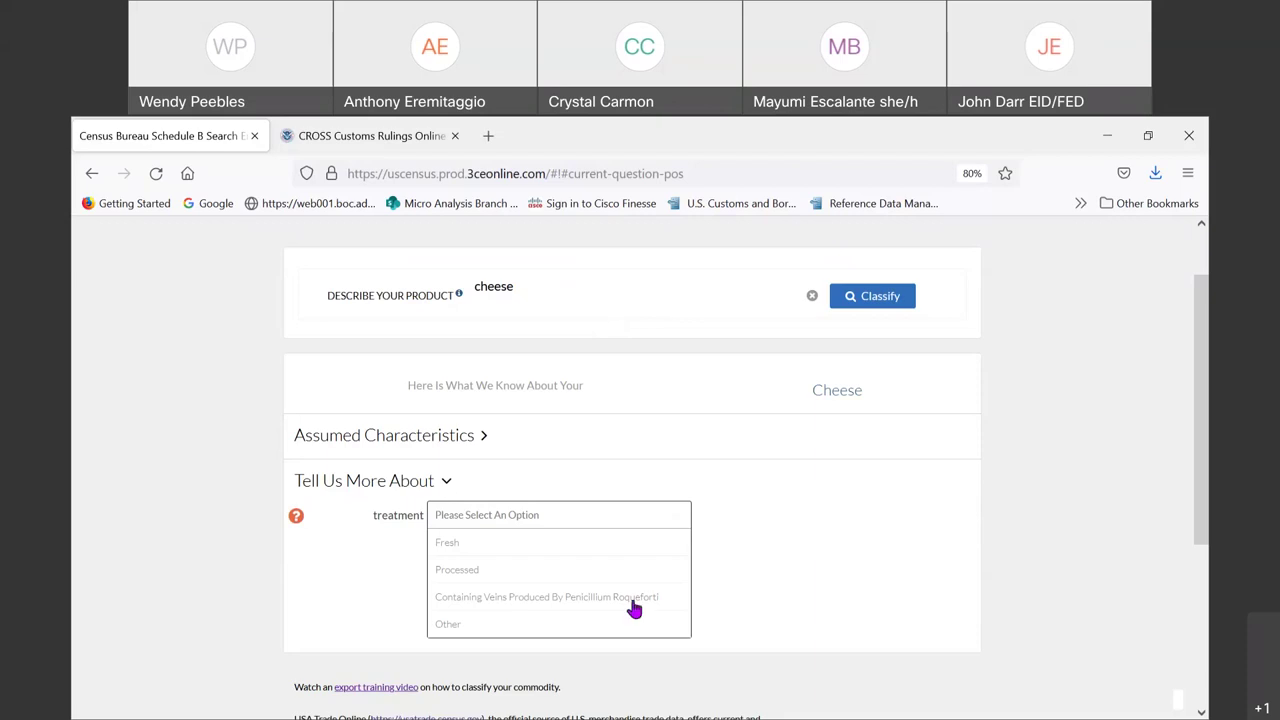
click(468, 624)
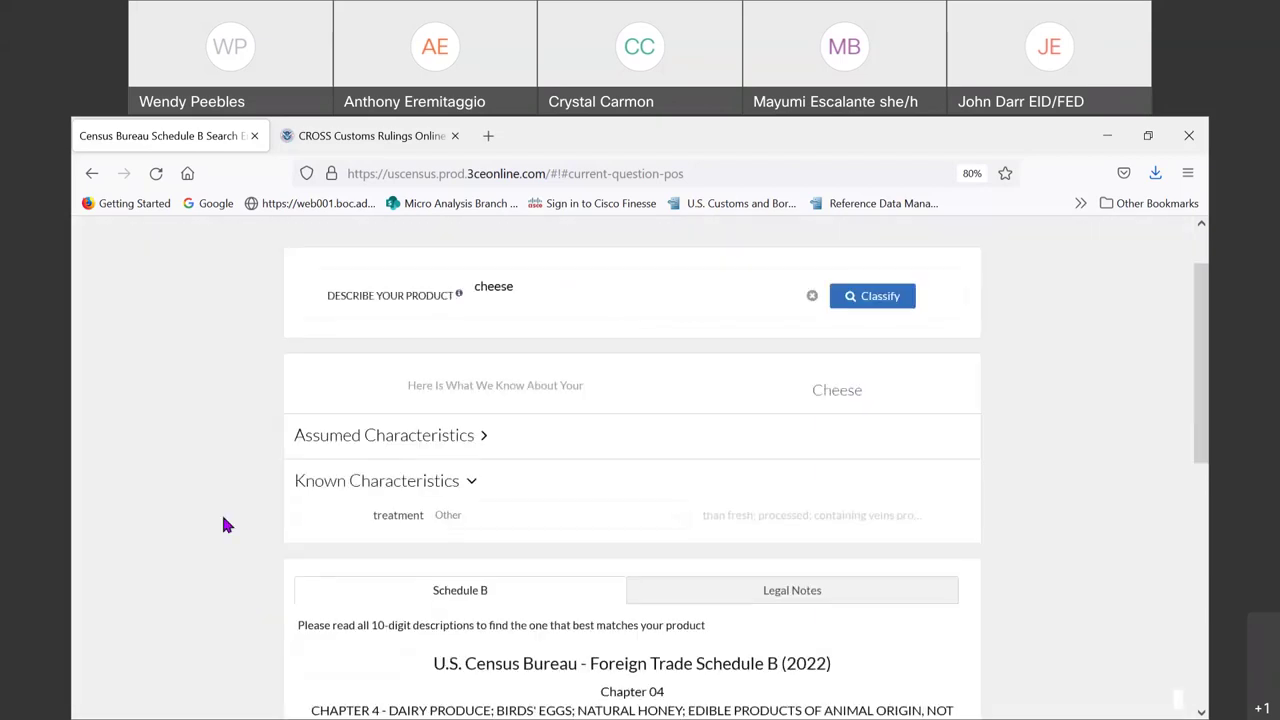
scroll(222, 530, down, 2)
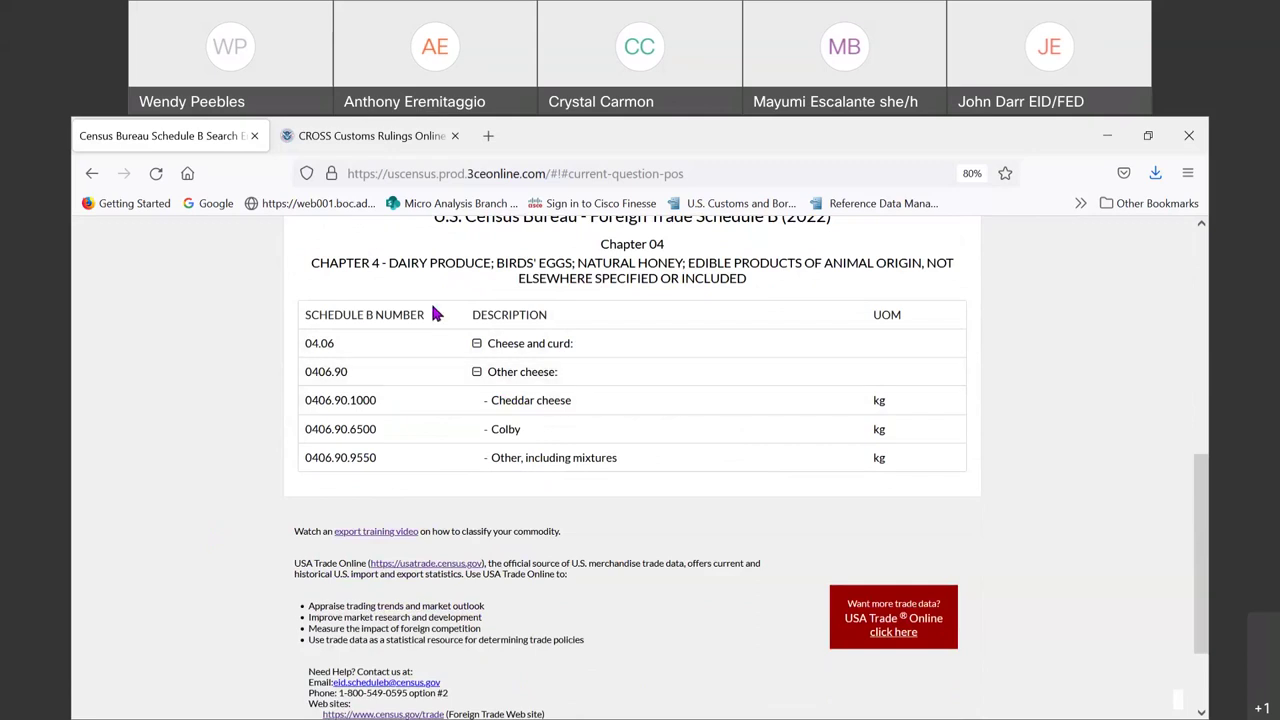
Replace the product description with "crackers" and classify it.
scroll(434, 309, up, 10)
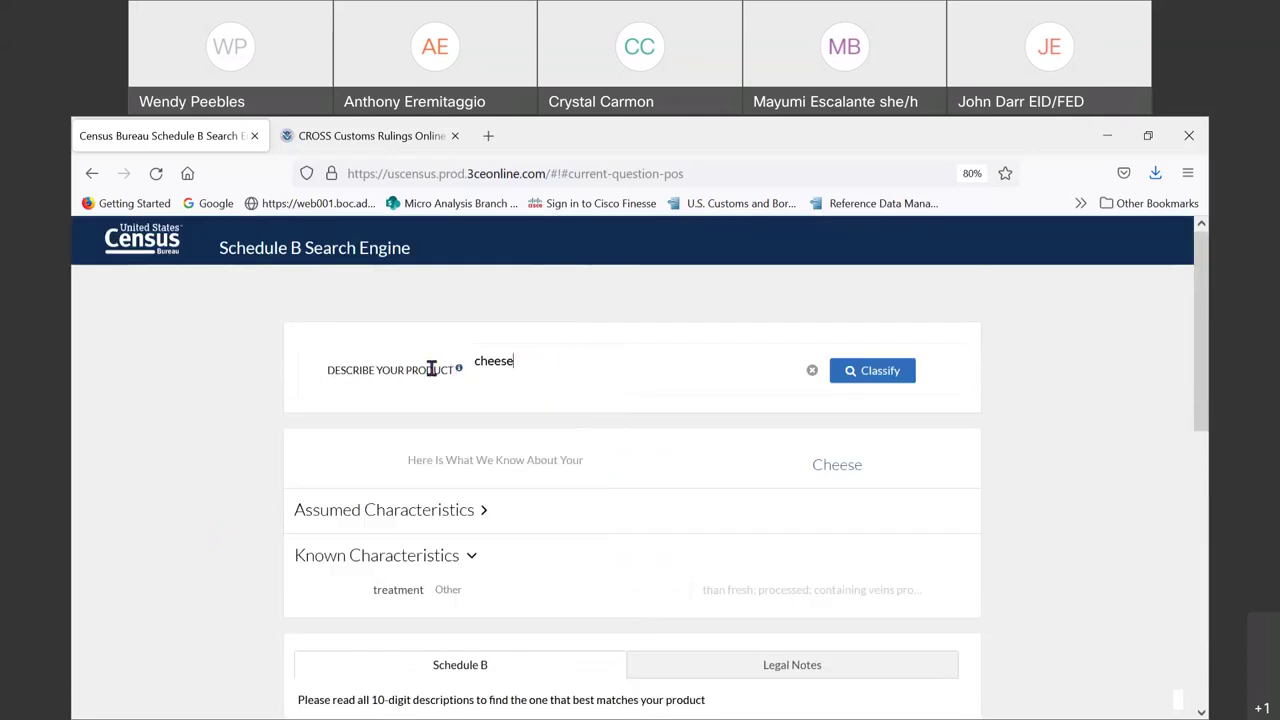
key(ctrl+a)
text(cr)
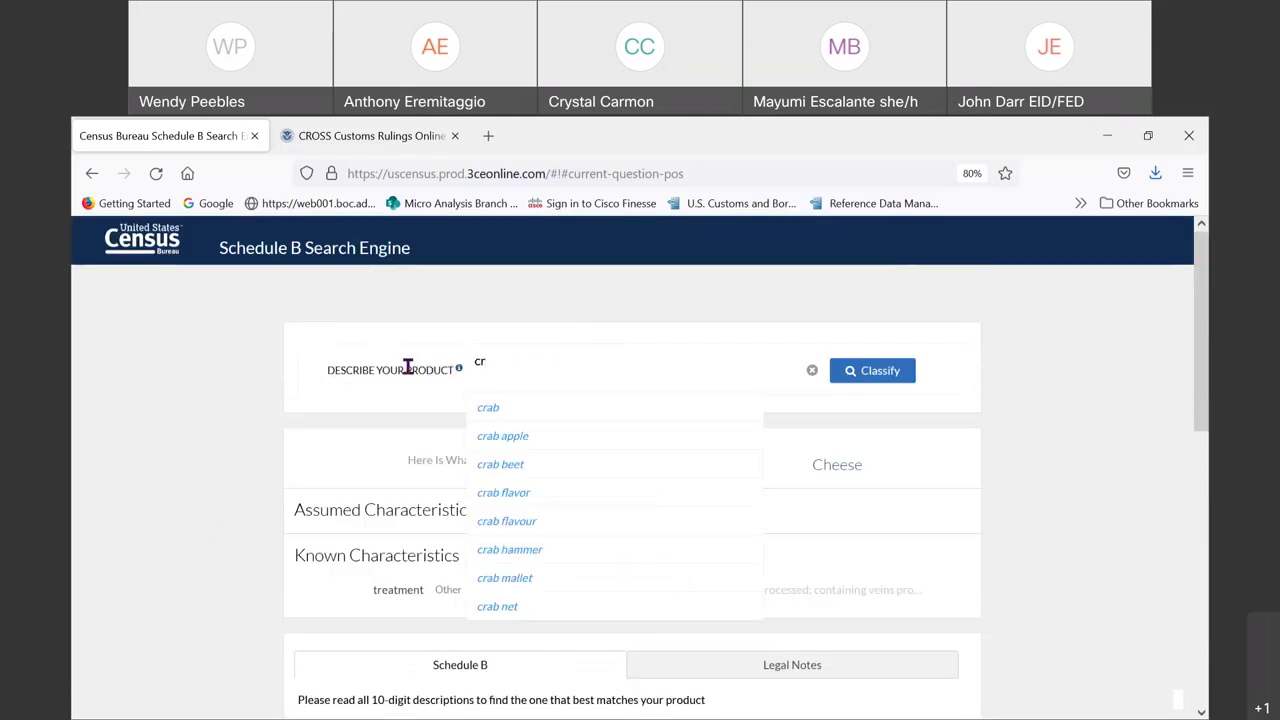
text(ackers)
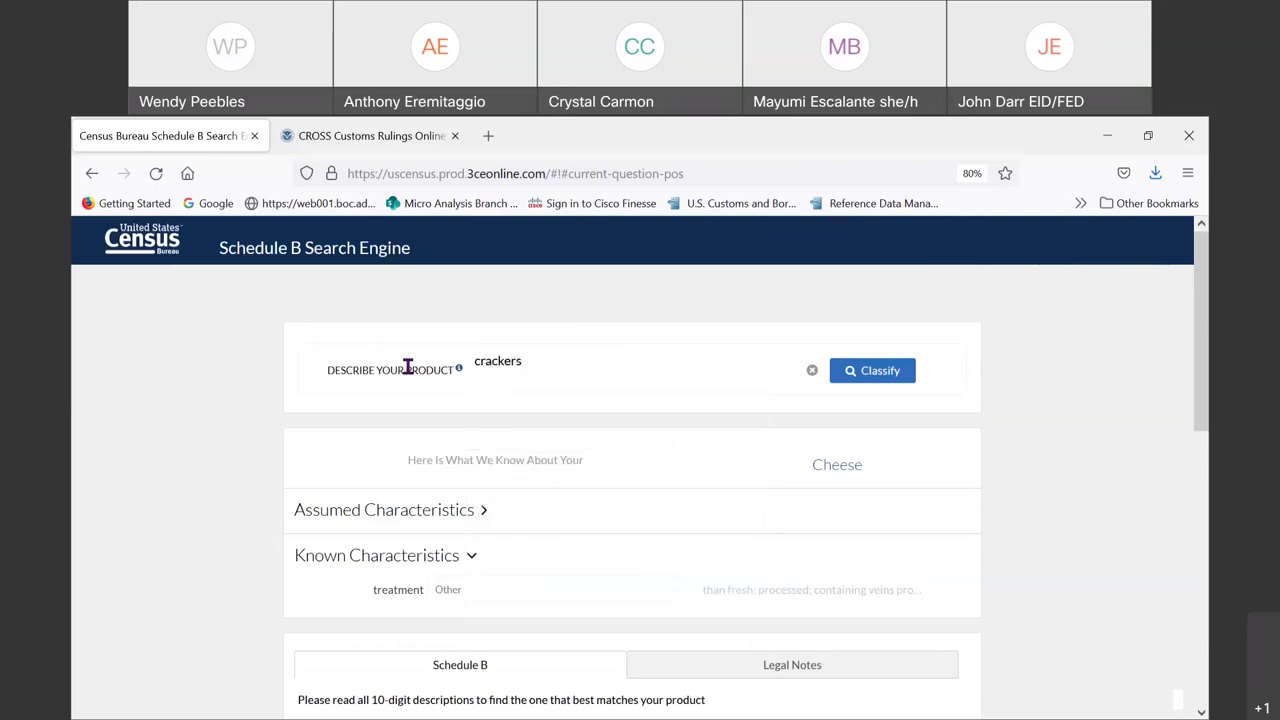
click(887, 374)
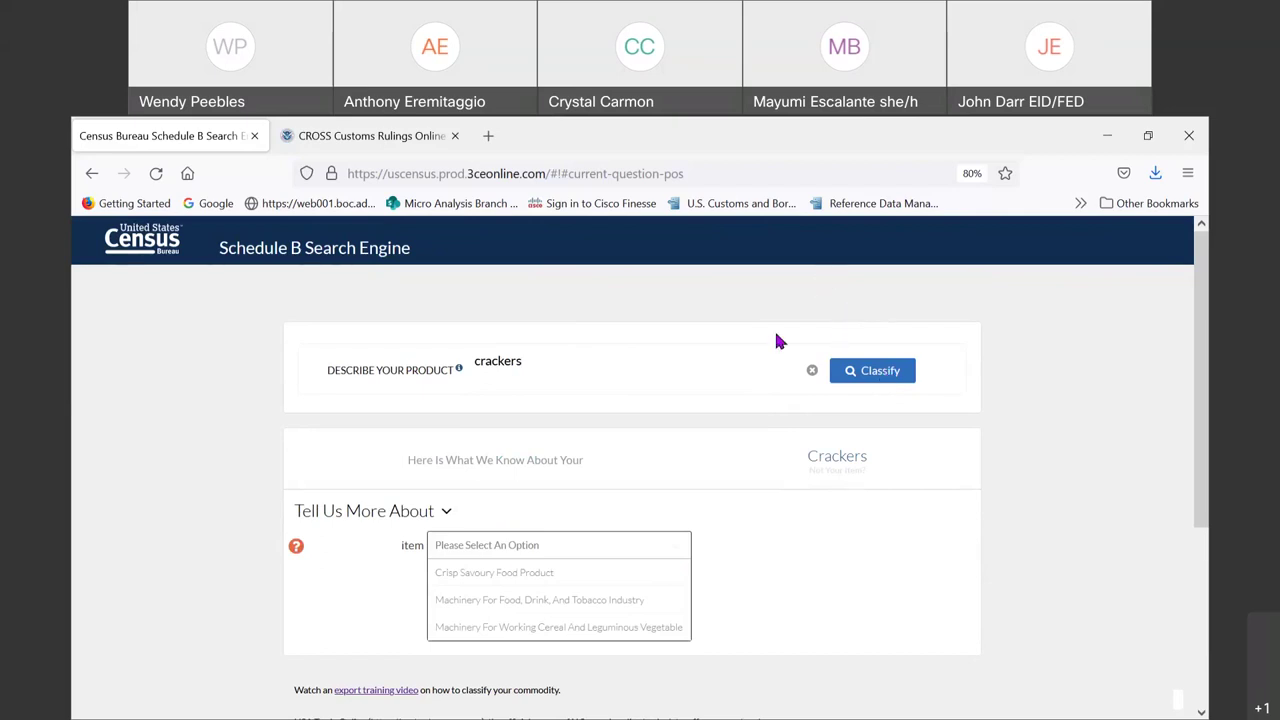
Set the crackers' item type to Crisp Savoury Food Product and expand the lowest Other group under 1905.90 to review its codes.
click(493, 575)
scroll(551, 517, down, 5)
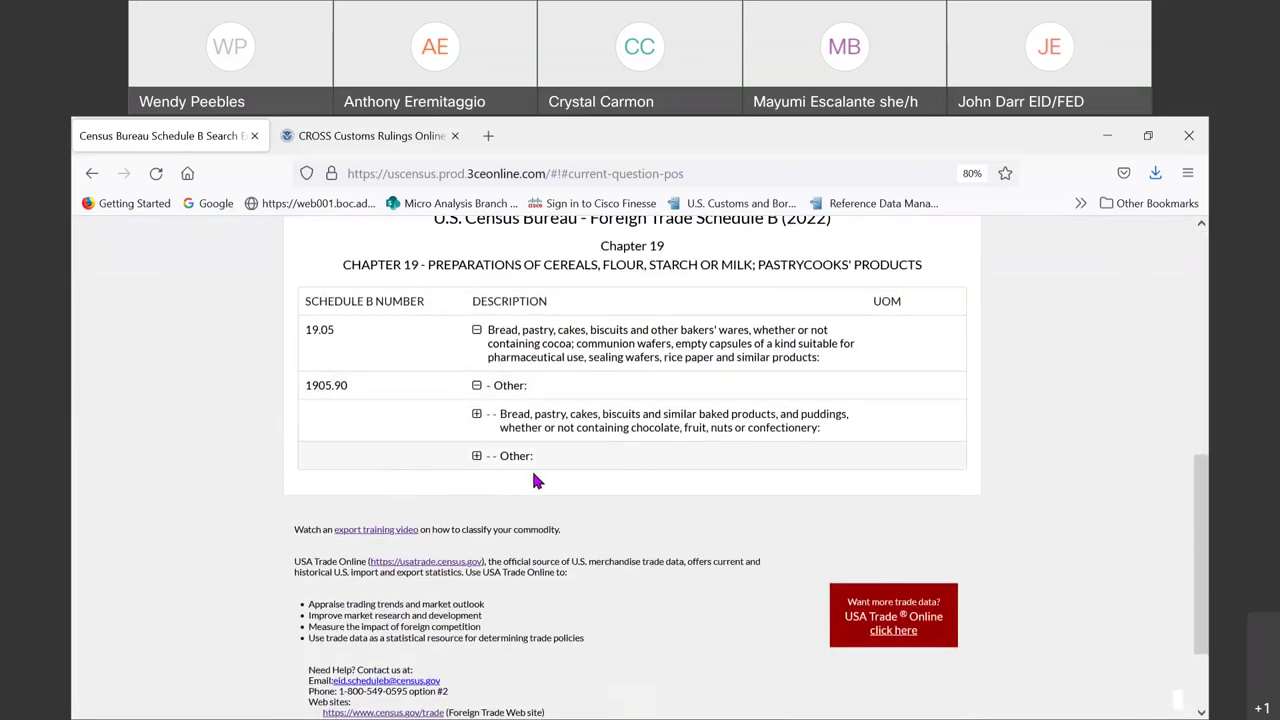
click(476, 457)
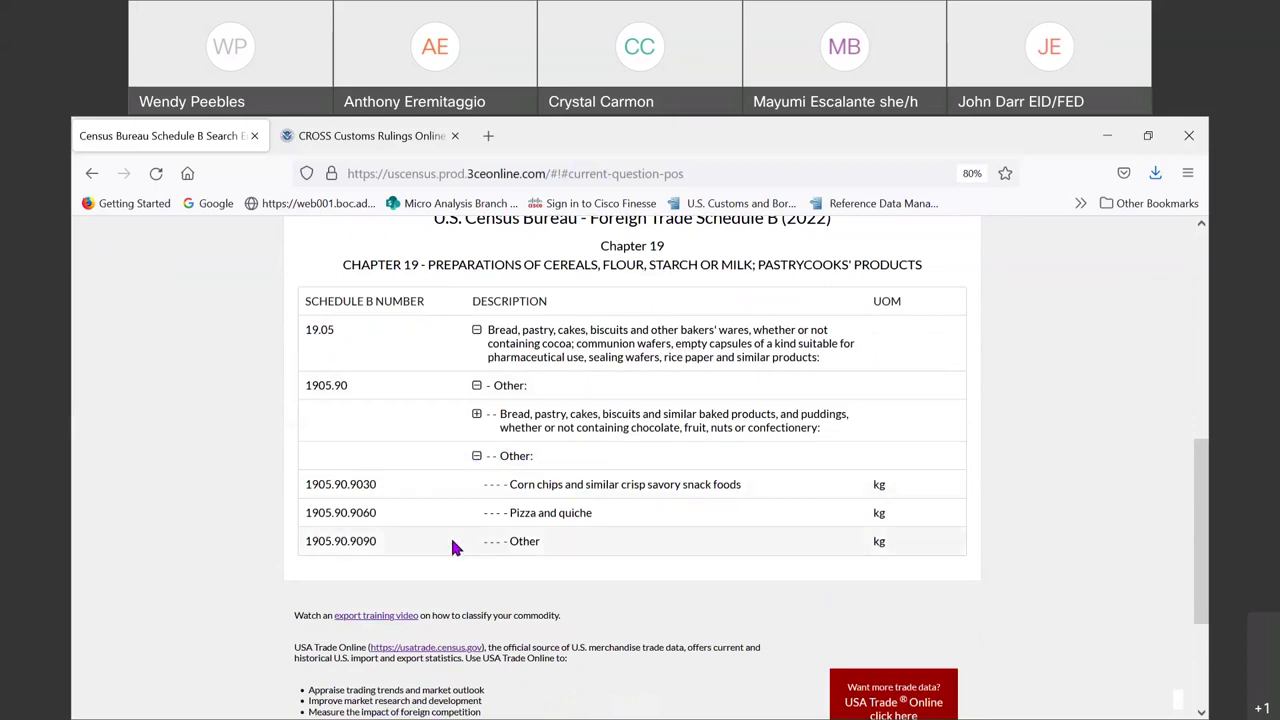
scroll(451, 541, down, 1)
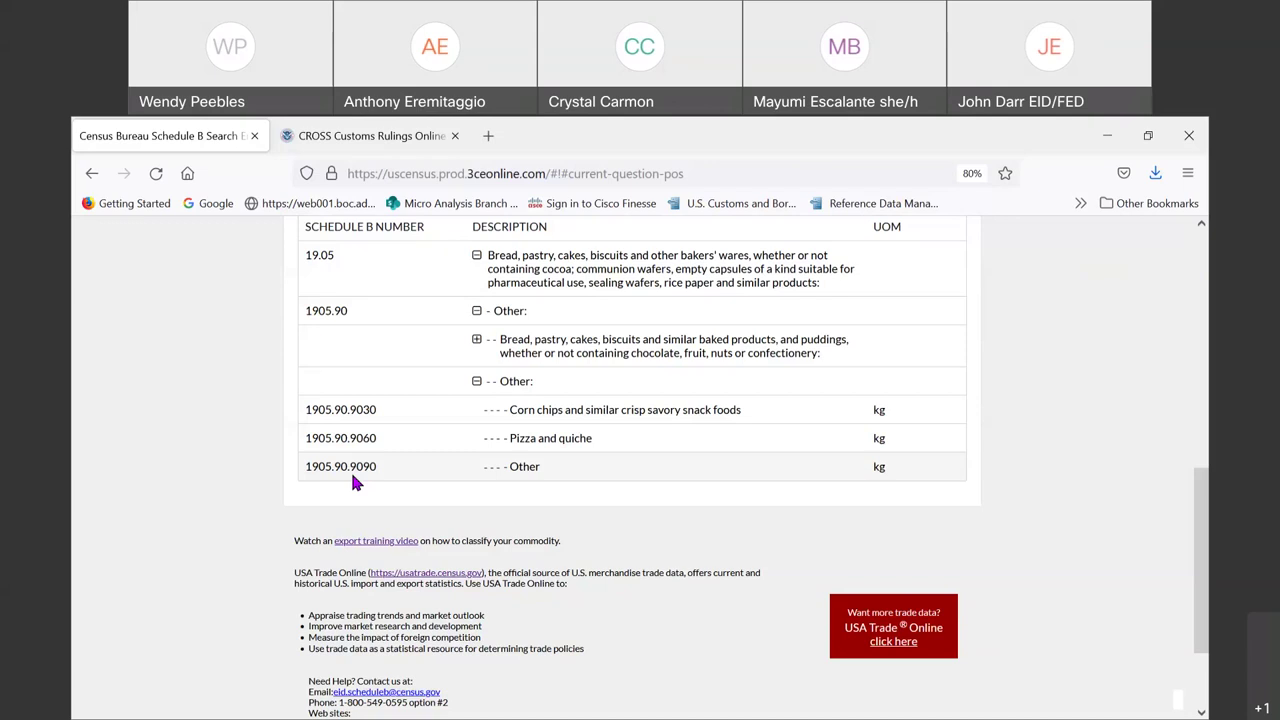
Replace the product description with "optical bread board" and classify it.
scroll(665, 600, up, 6)
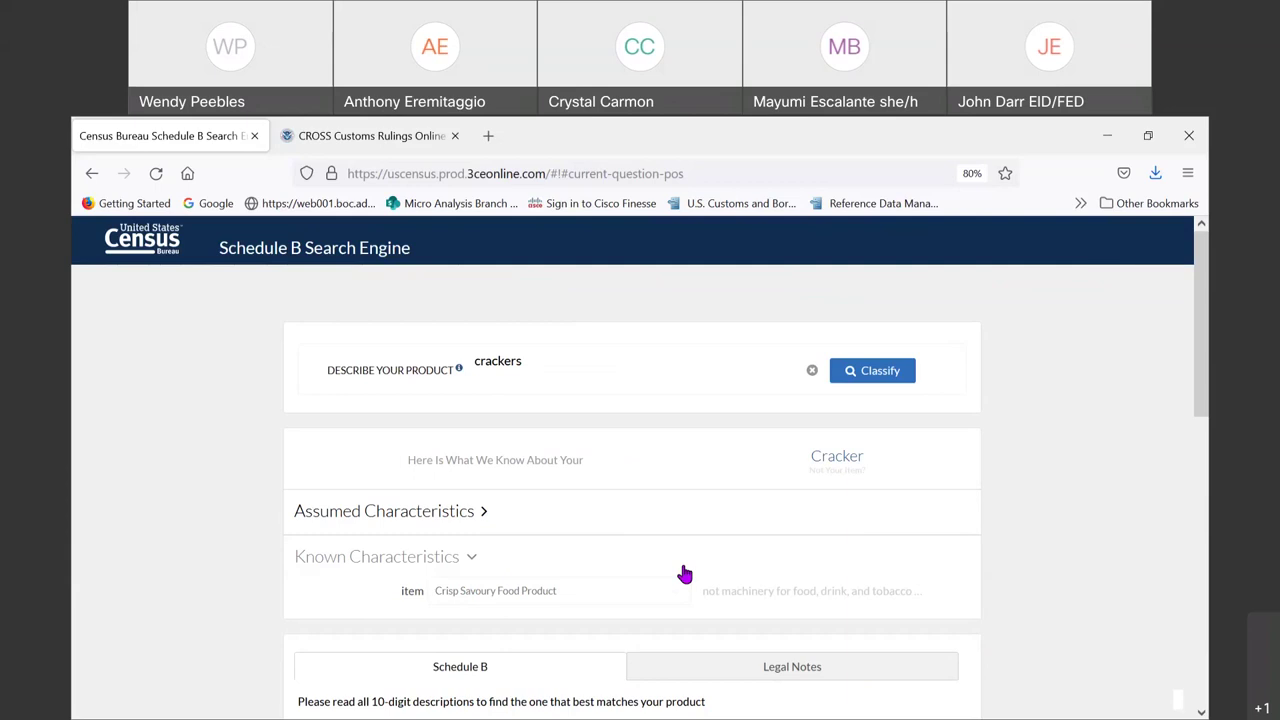
drag(540, 366, 451, 366)
key(BackSpace)
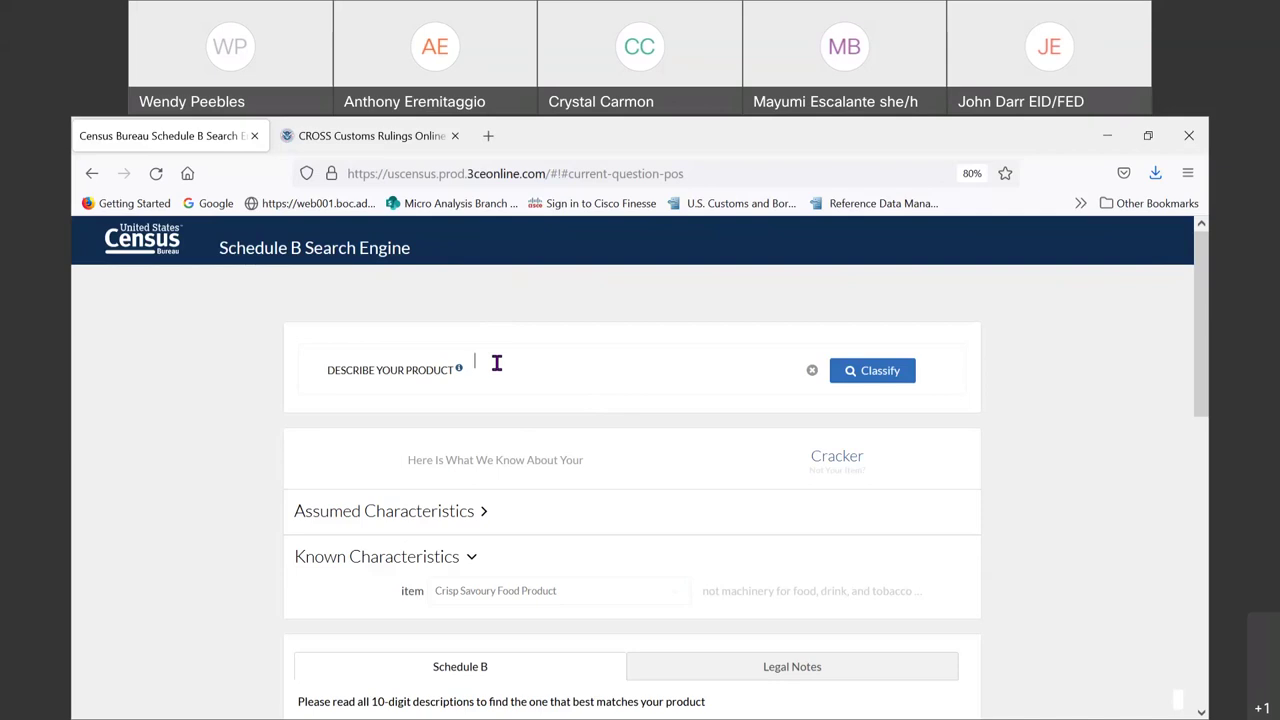
text(oth)
key(BackSpace)
key(BackSpace)
key(BackSpace)
text(optical b)
text(board)
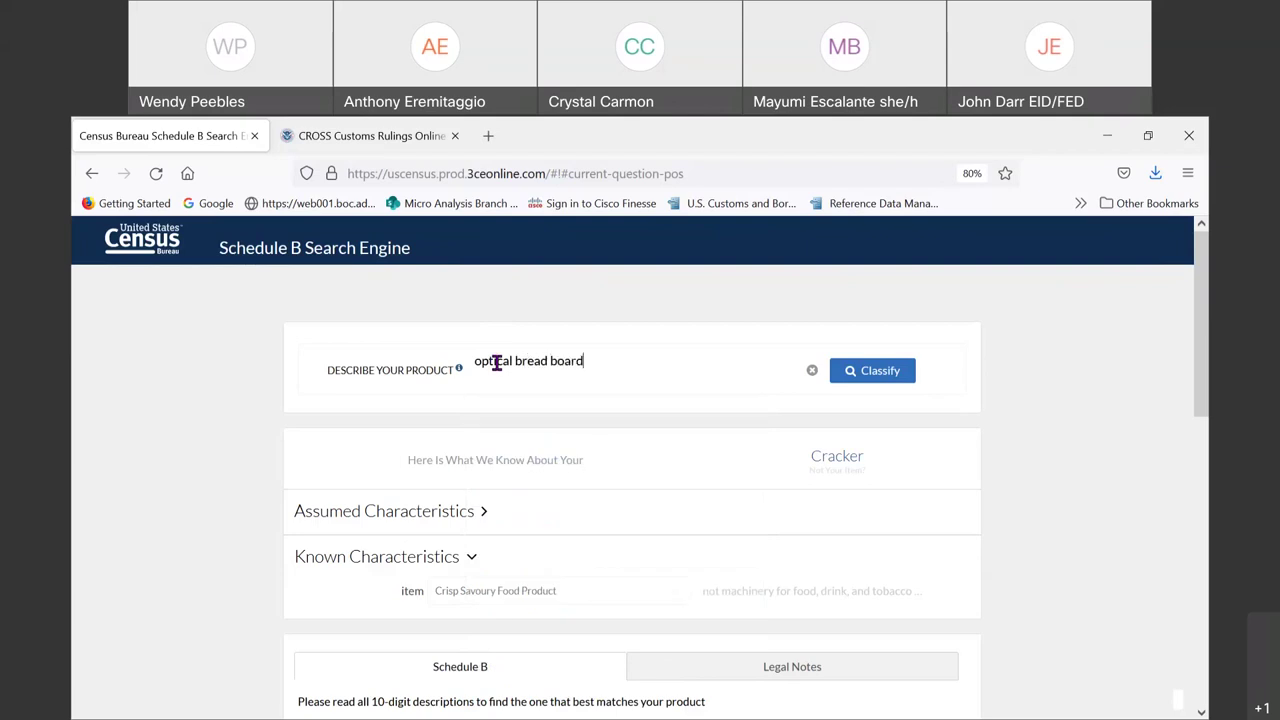
click(884, 376)
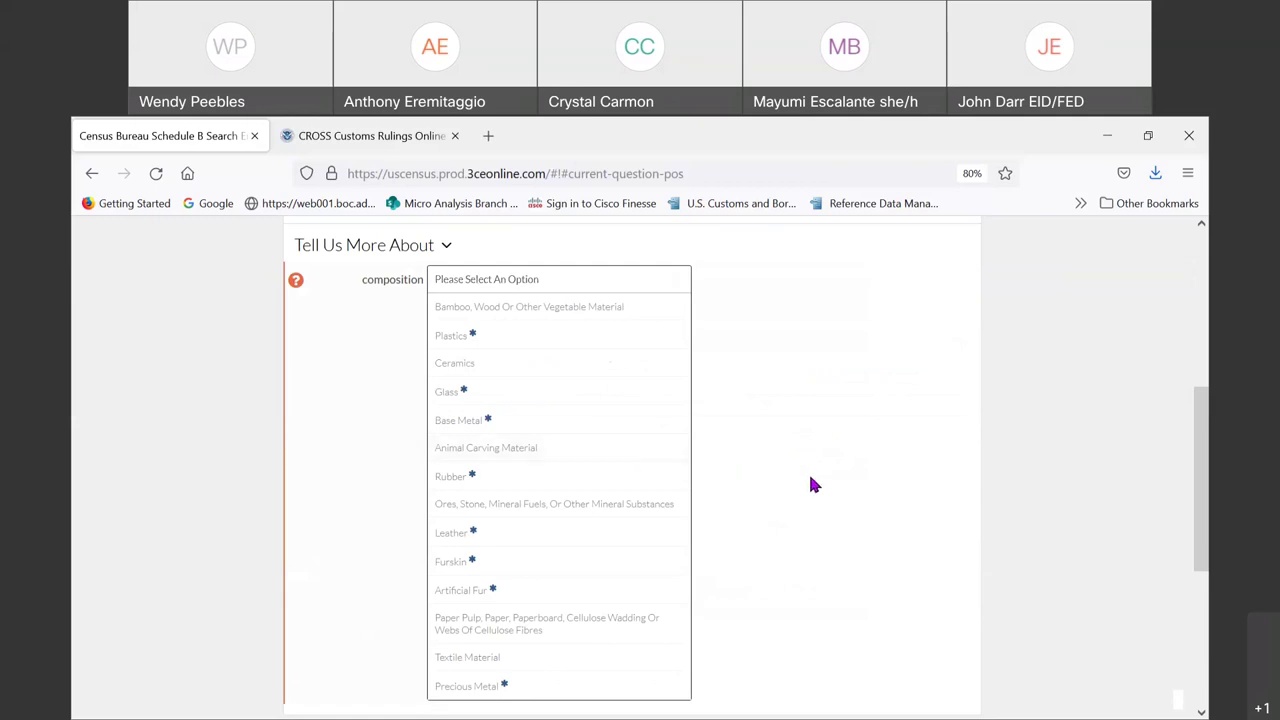
Check the breadboard's composition question, reword the product description to "optical breadboard" and classify it again.
scroll(810, 484, down, 1)
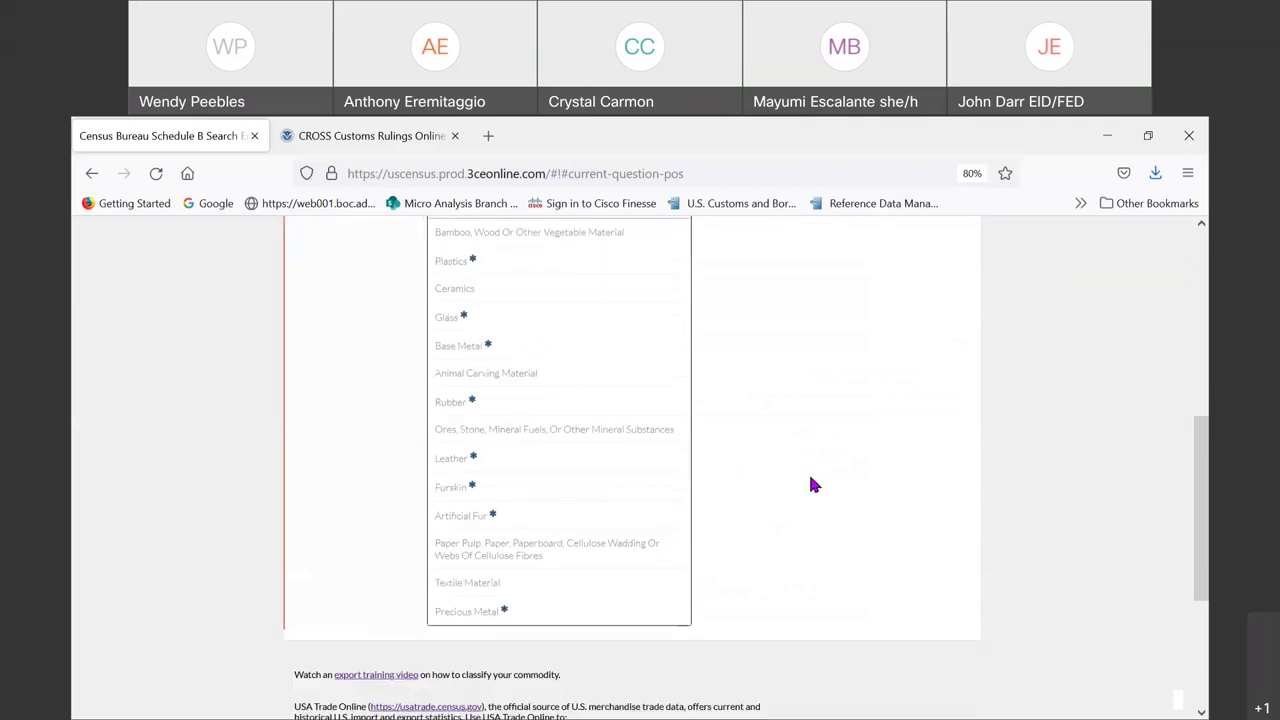
scroll(813, 484, up, 1)
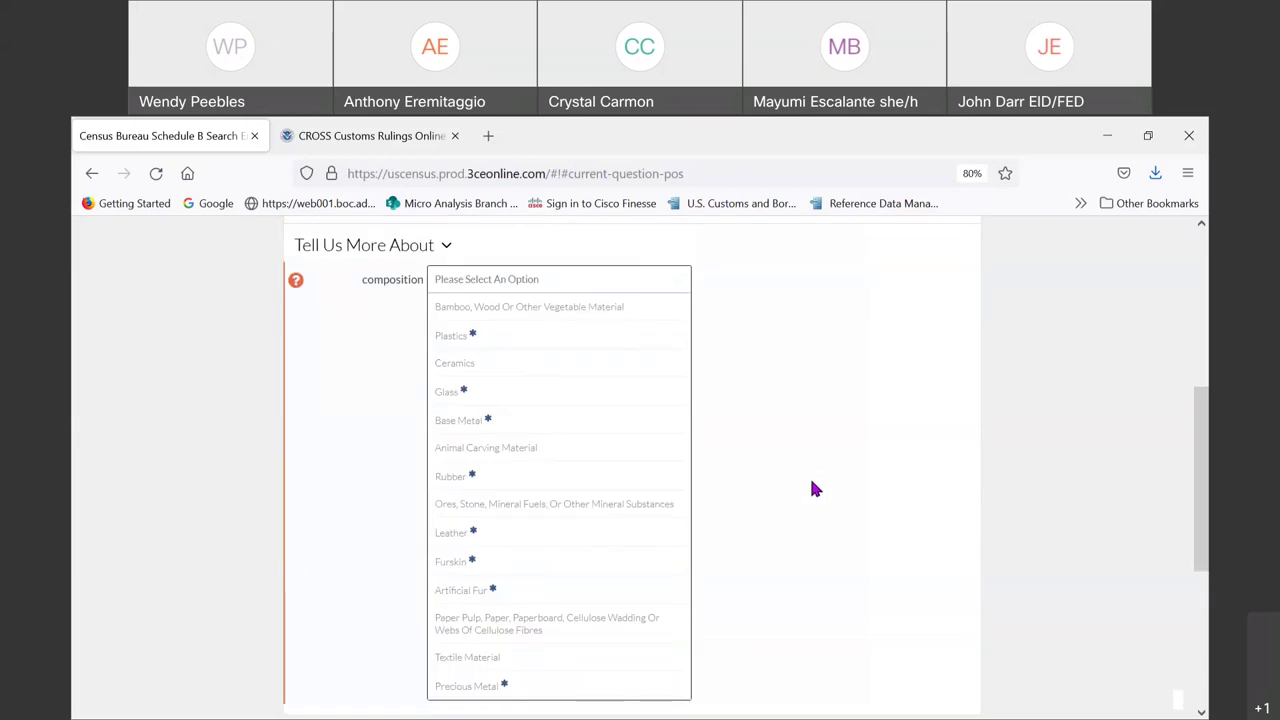
scroll(812, 488, up, 3)
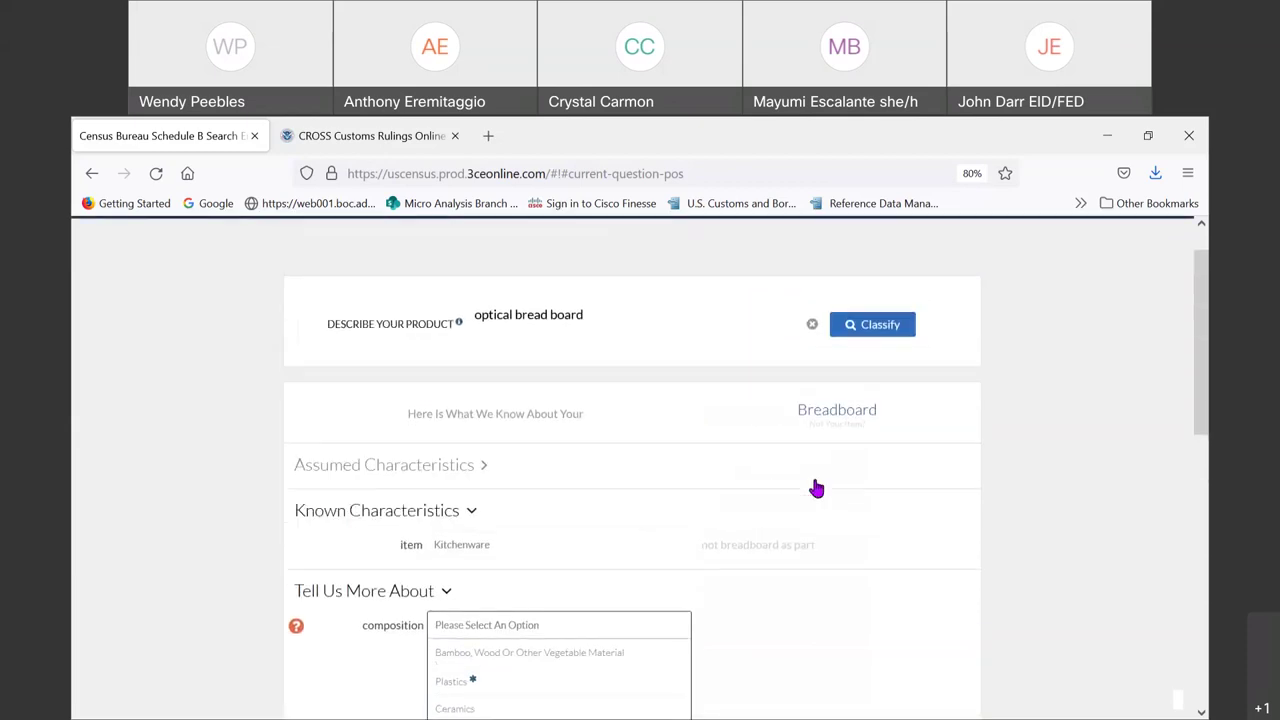
scroll(700, 471, up, 2)
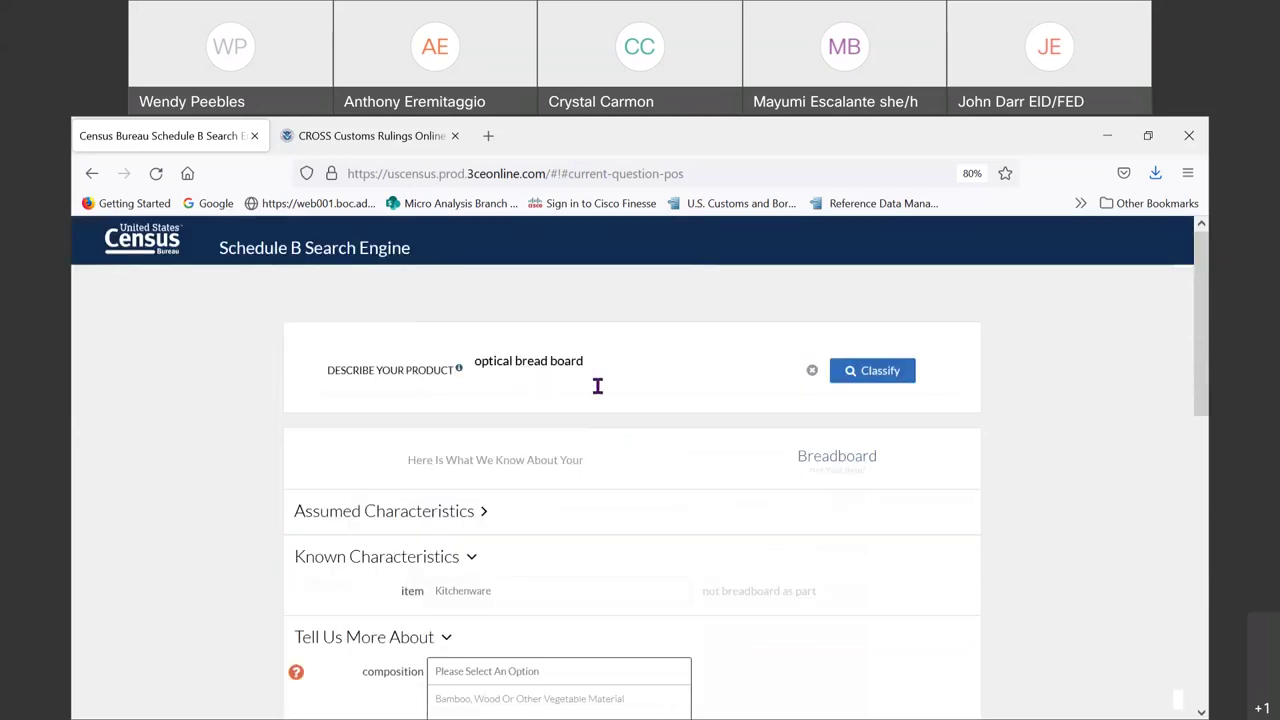
scroll(680, 432, down, 4)
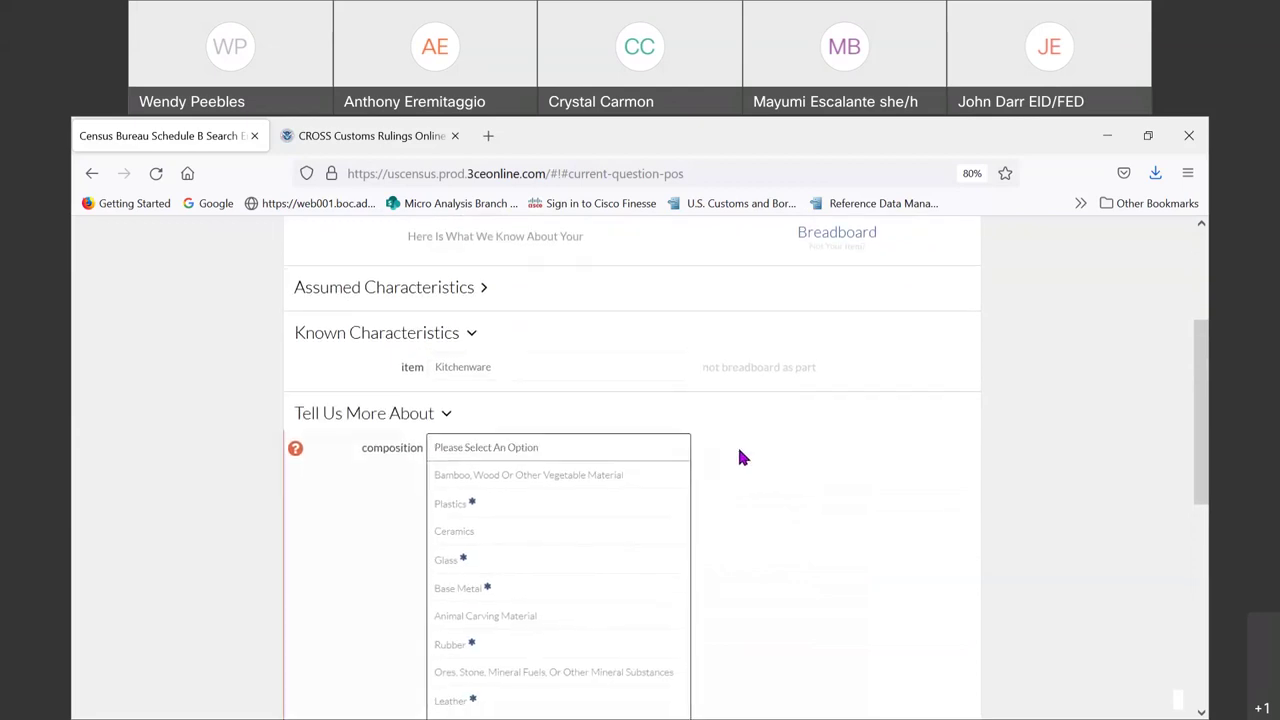
scroll(745, 463, down, 1)
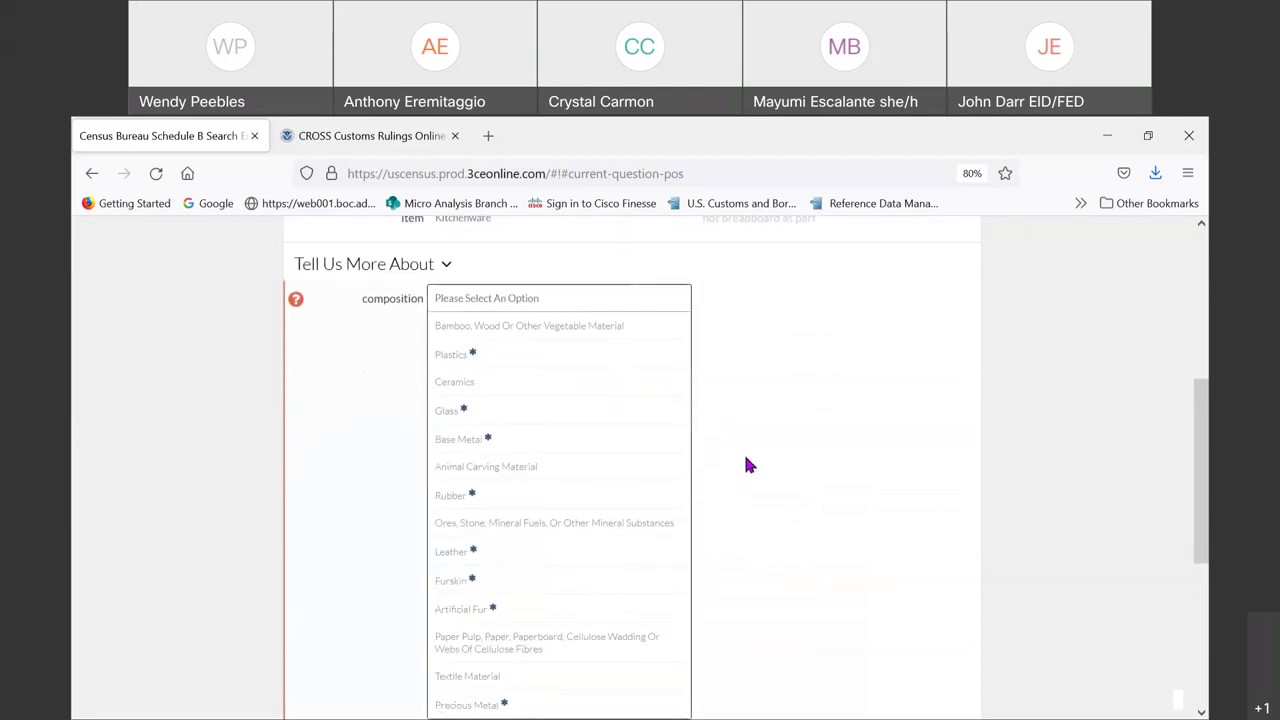
scroll(574, 311, up, 3)
scroll(577, 294, up, 2)
drag(549, 360, 572, 358)
click(572, 358)
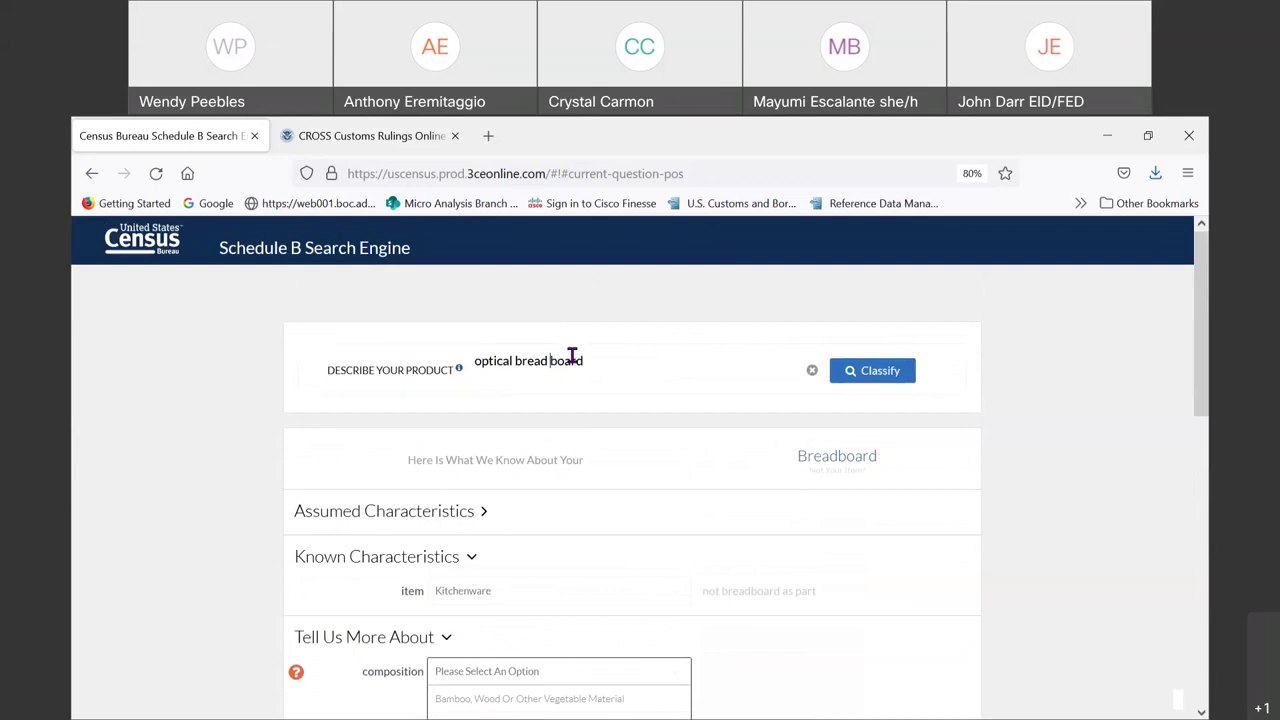
click(878, 370)
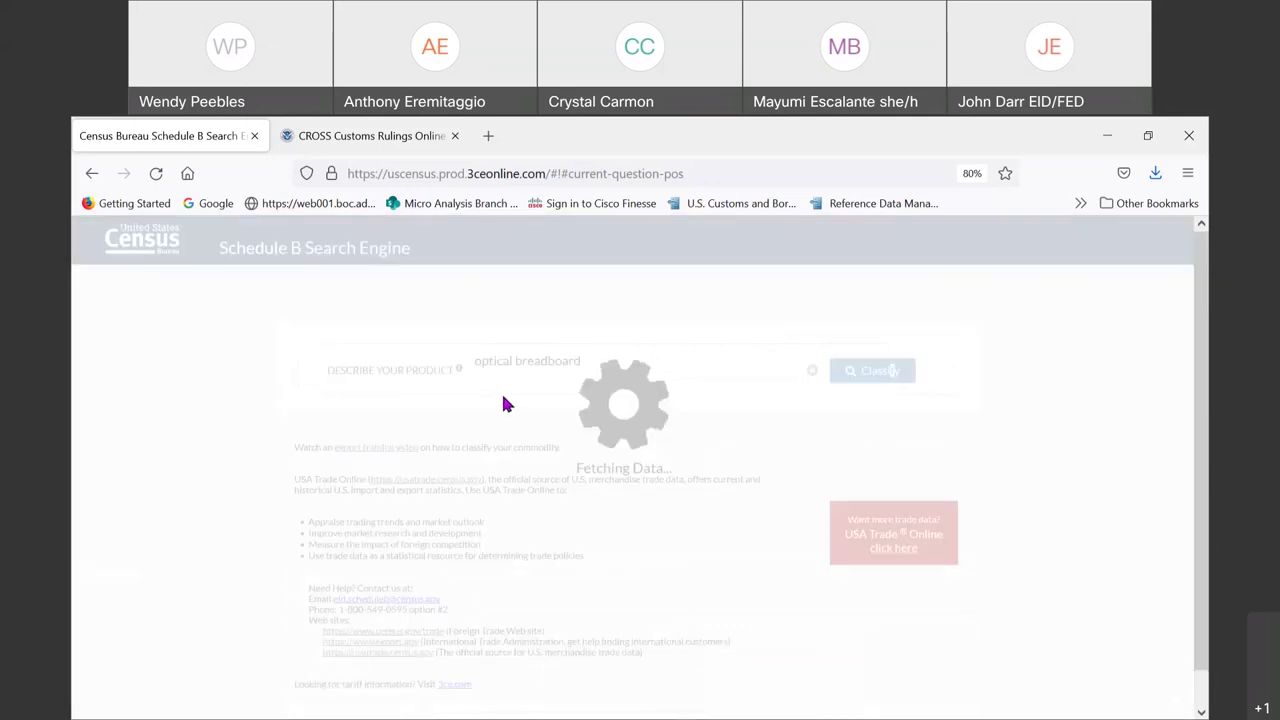
Set the breadboard's composition to Base Metal and review the specific metals offered.
scroll(600, 385, down, 5)
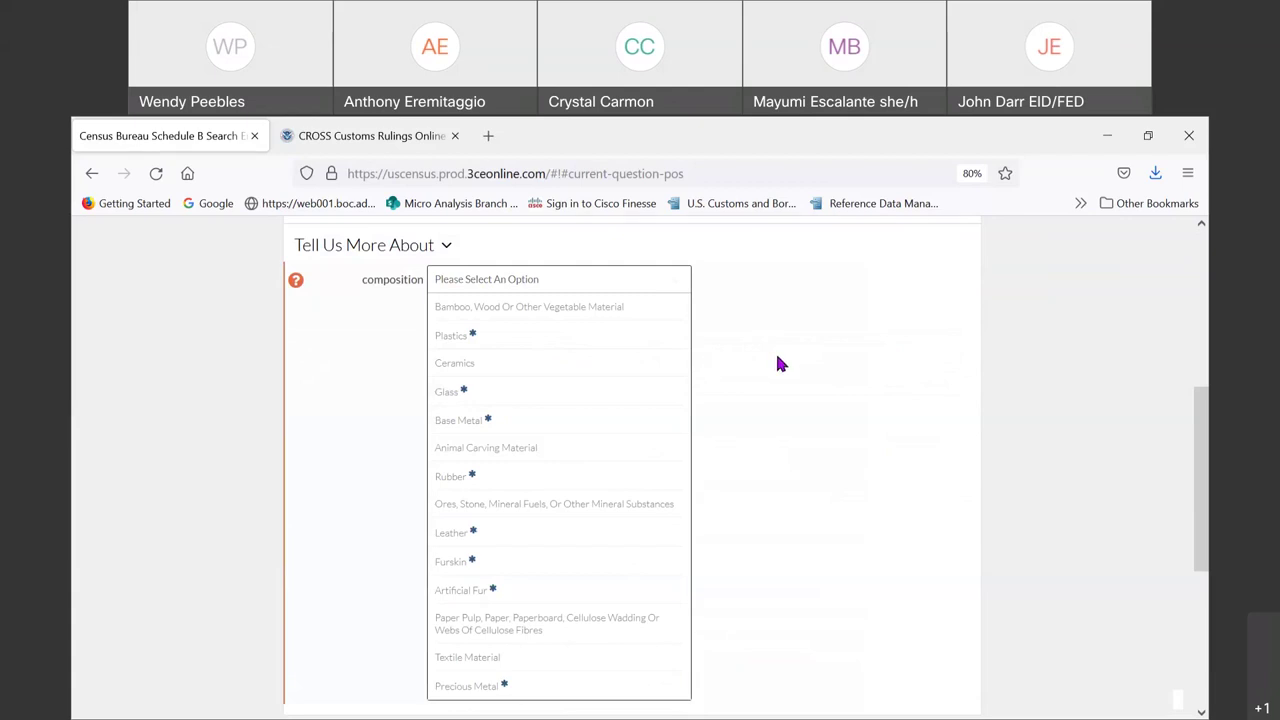
click(458, 424)
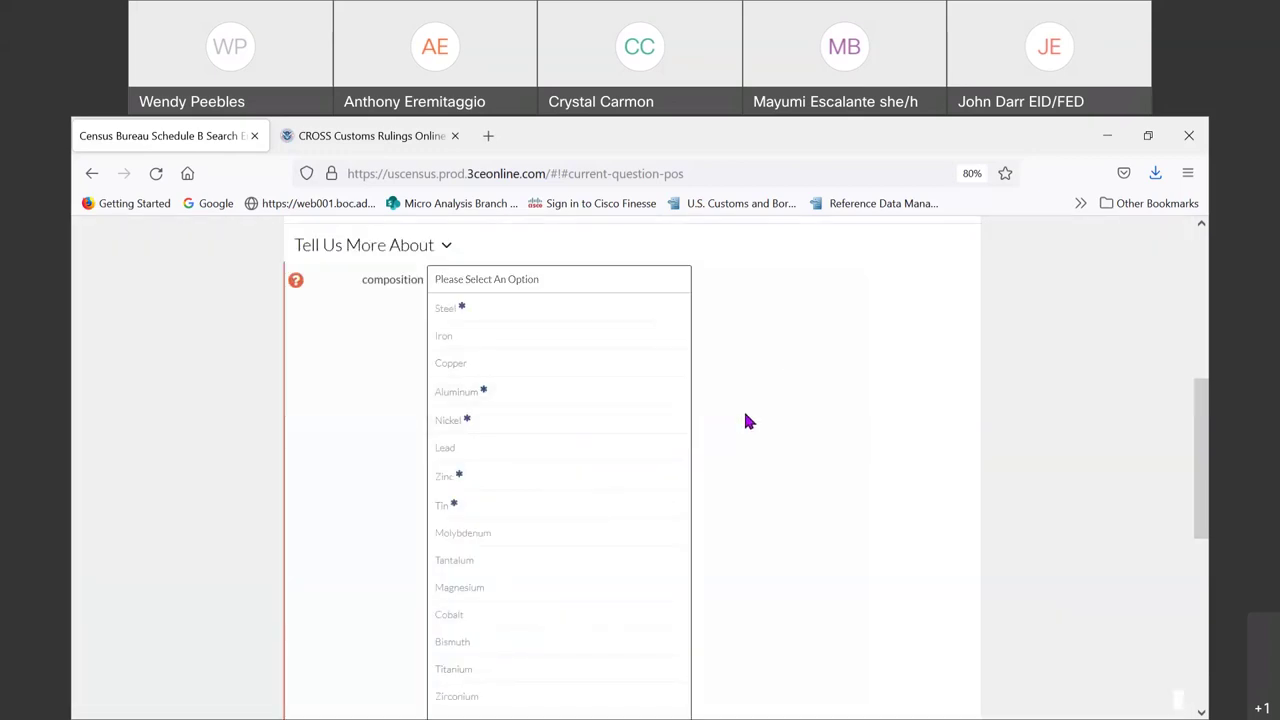
scroll(603, 432, down, 5)
scroll(605, 434, up, 4)
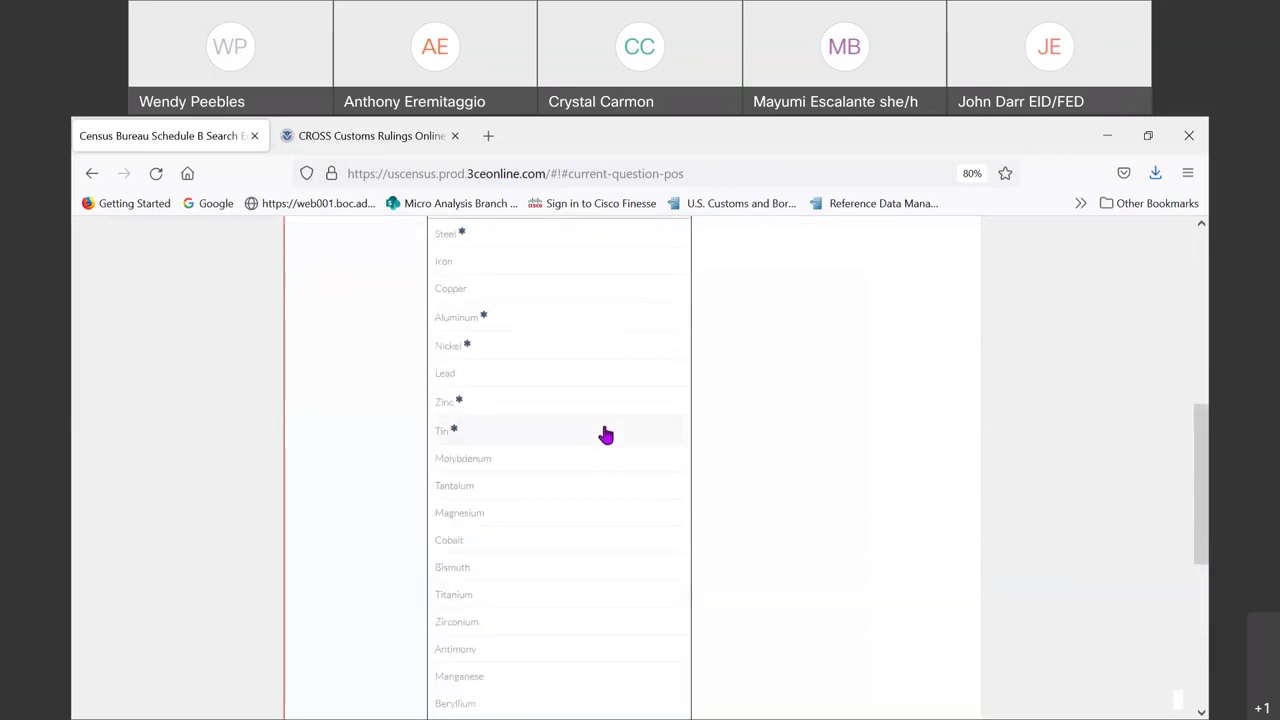
scroll(606, 434, up, 1)
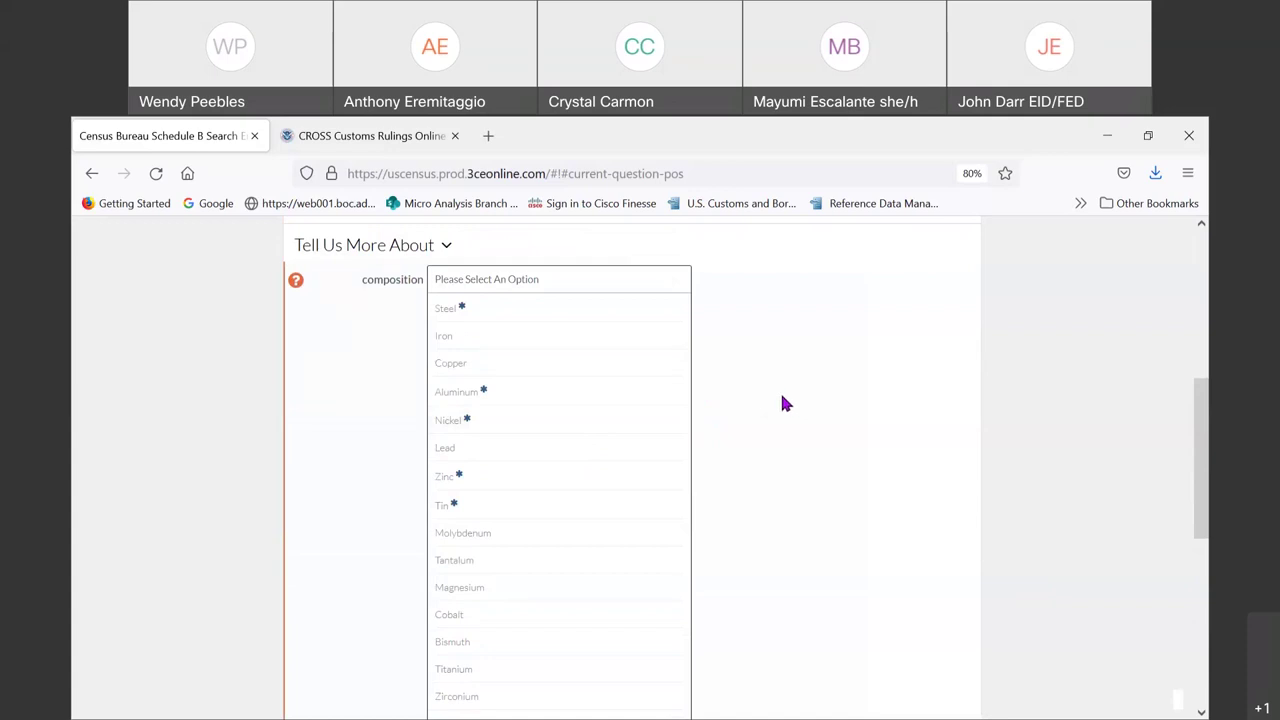
scroll(784, 403, down, 1)
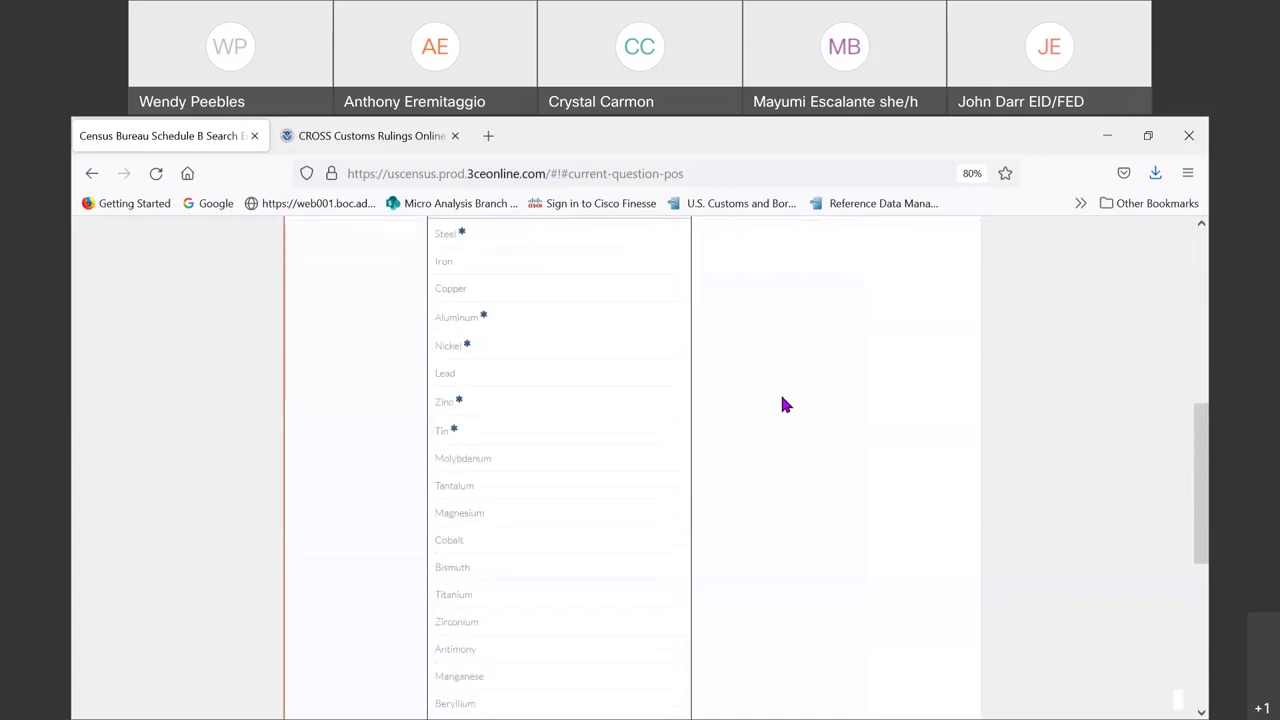
scroll(784, 403, up, 2)
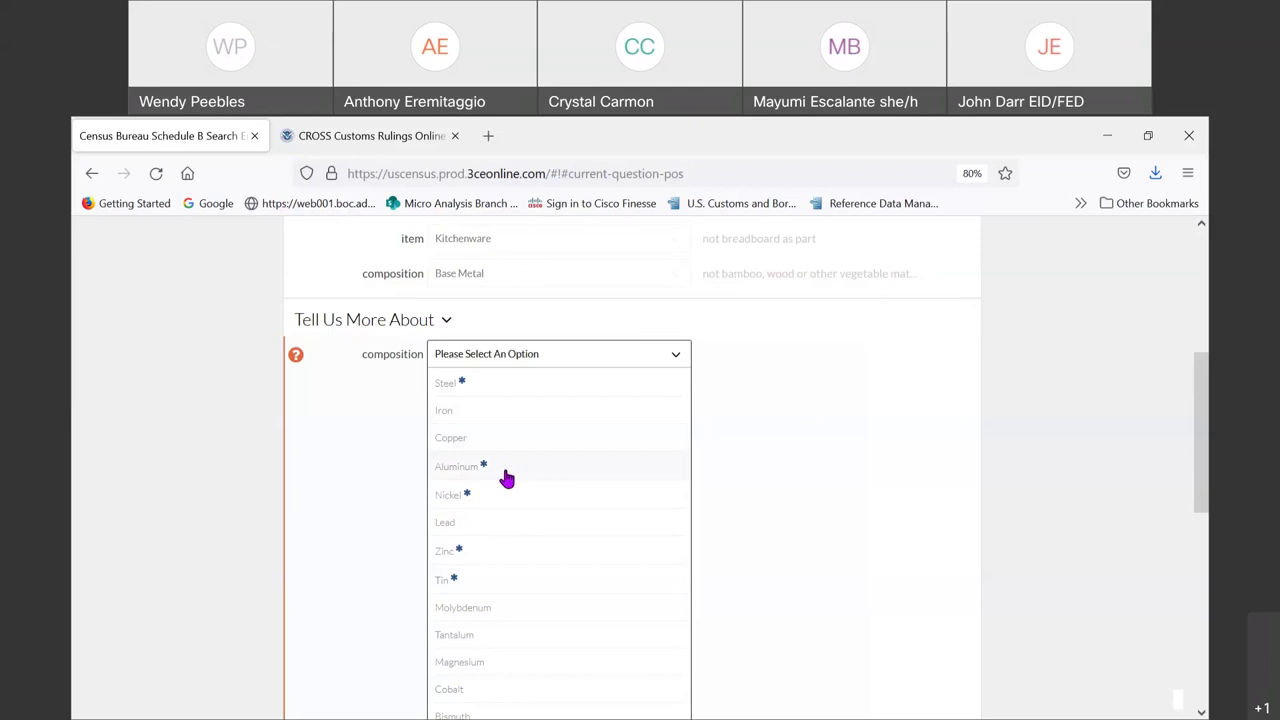
scroll(507, 480, down, 1)
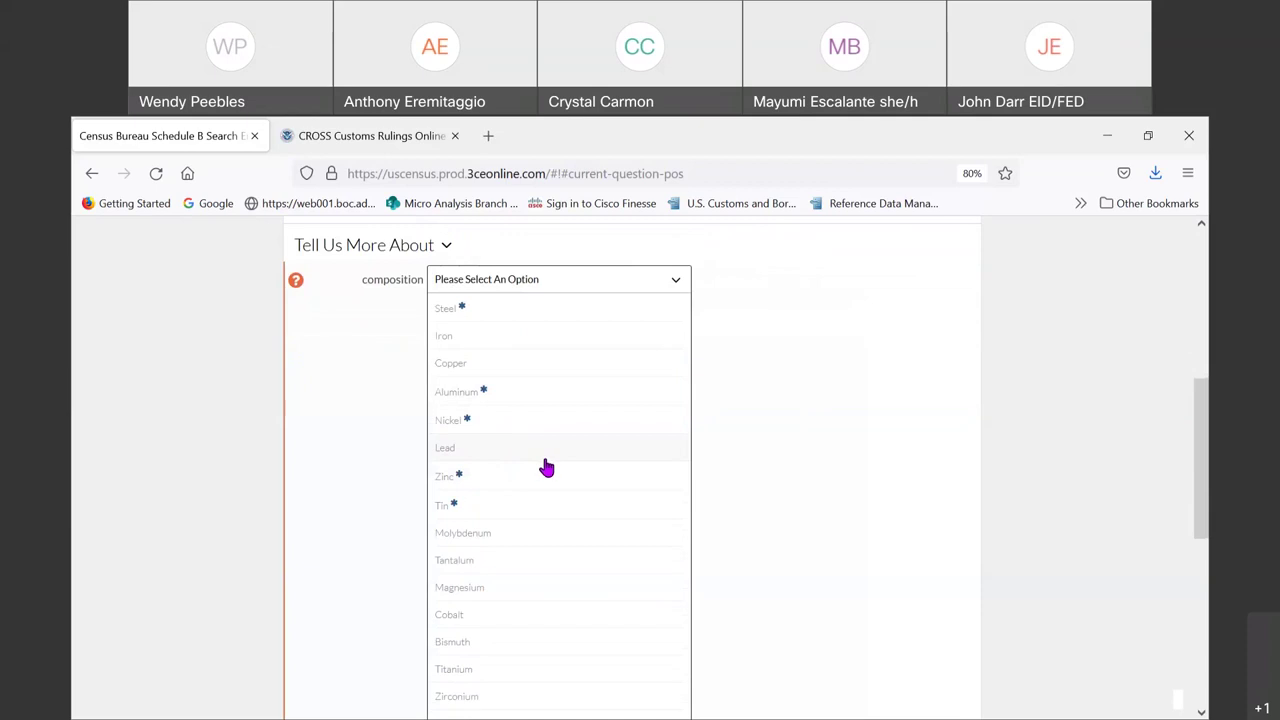
Review the breadboard's known characteristics and the full list of specific metals offered for its composition.
scroll(724, 458, up, 3)
scroll(727, 460, up, 2)
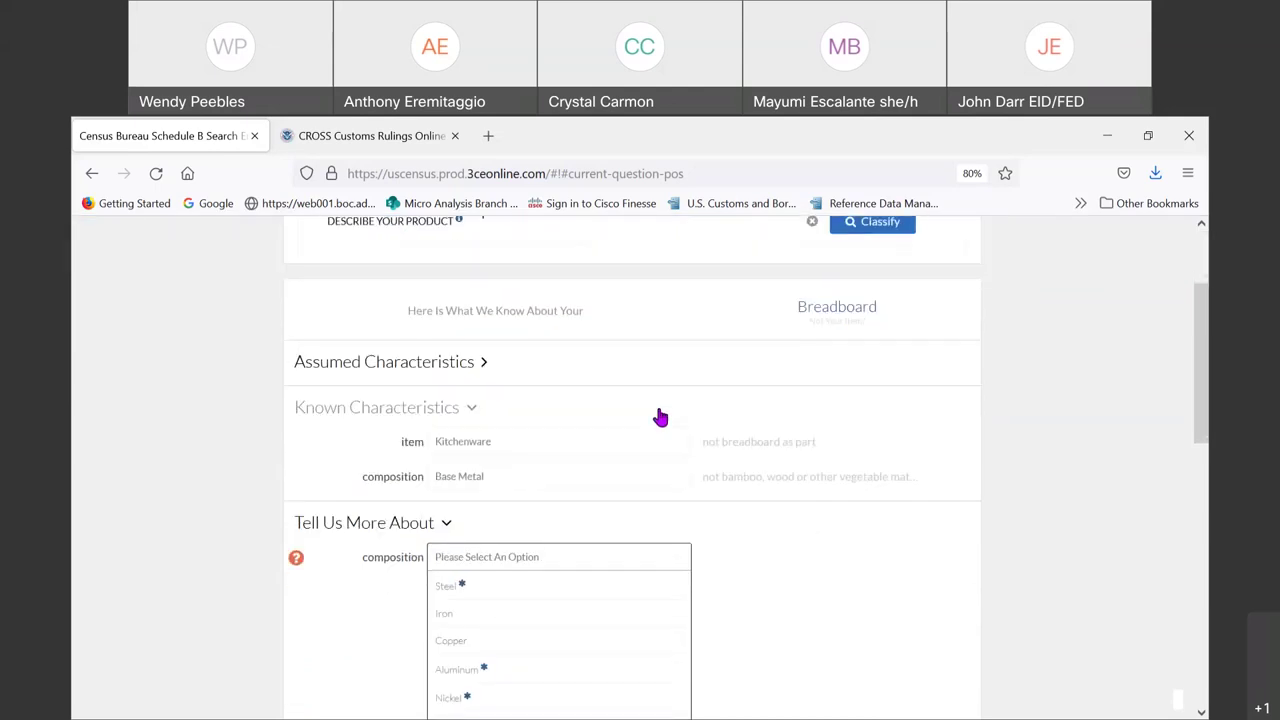
scroll(662, 415, down, 2)
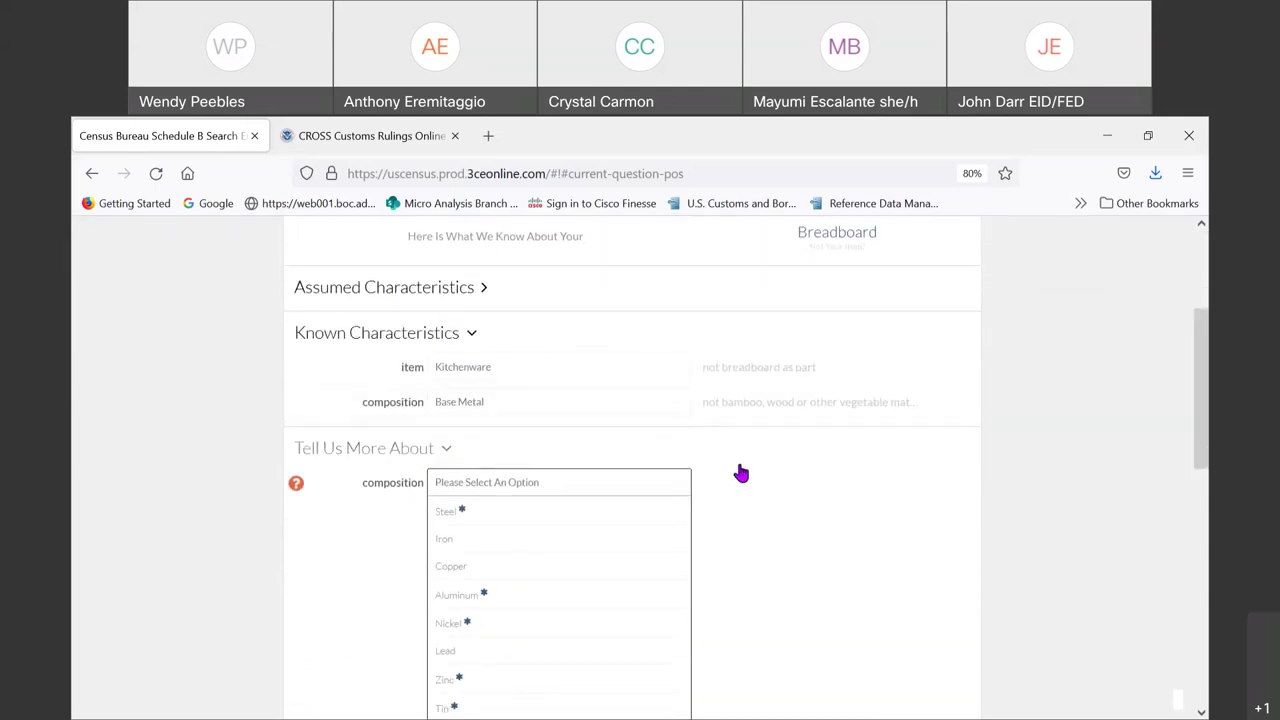
scroll(741, 472, down, 2)
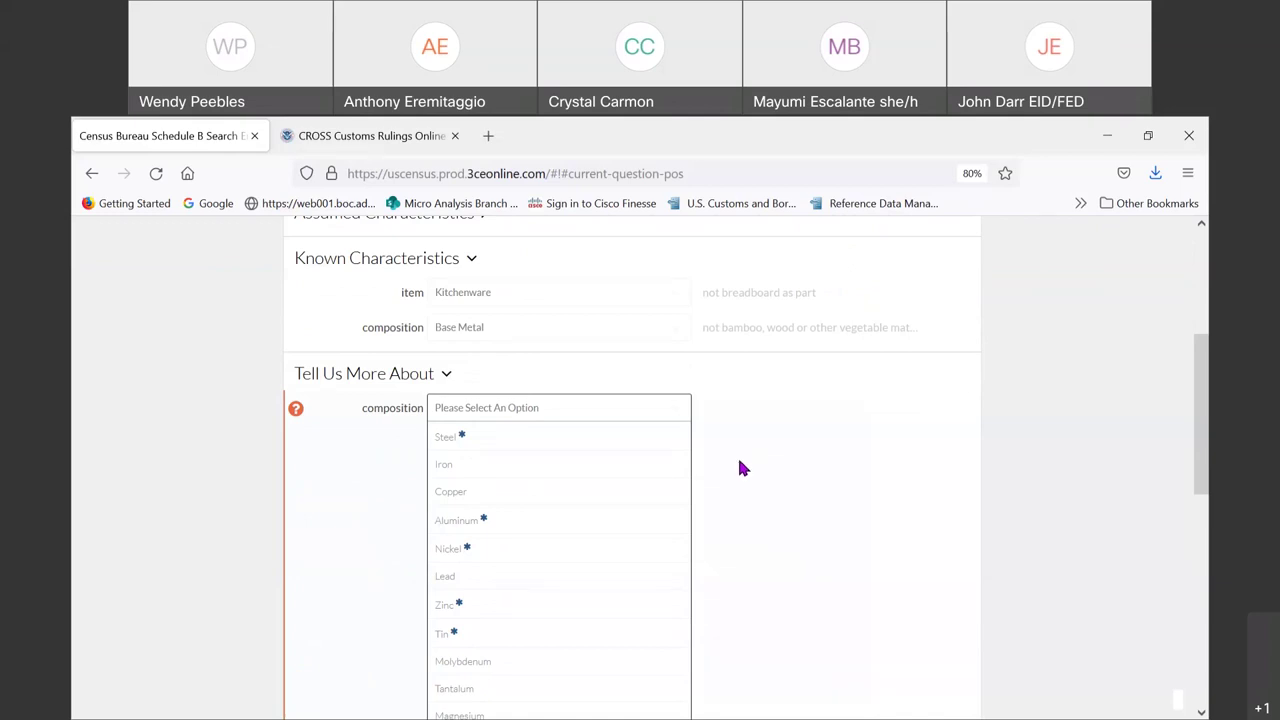
scroll(690, 458, up, 3)
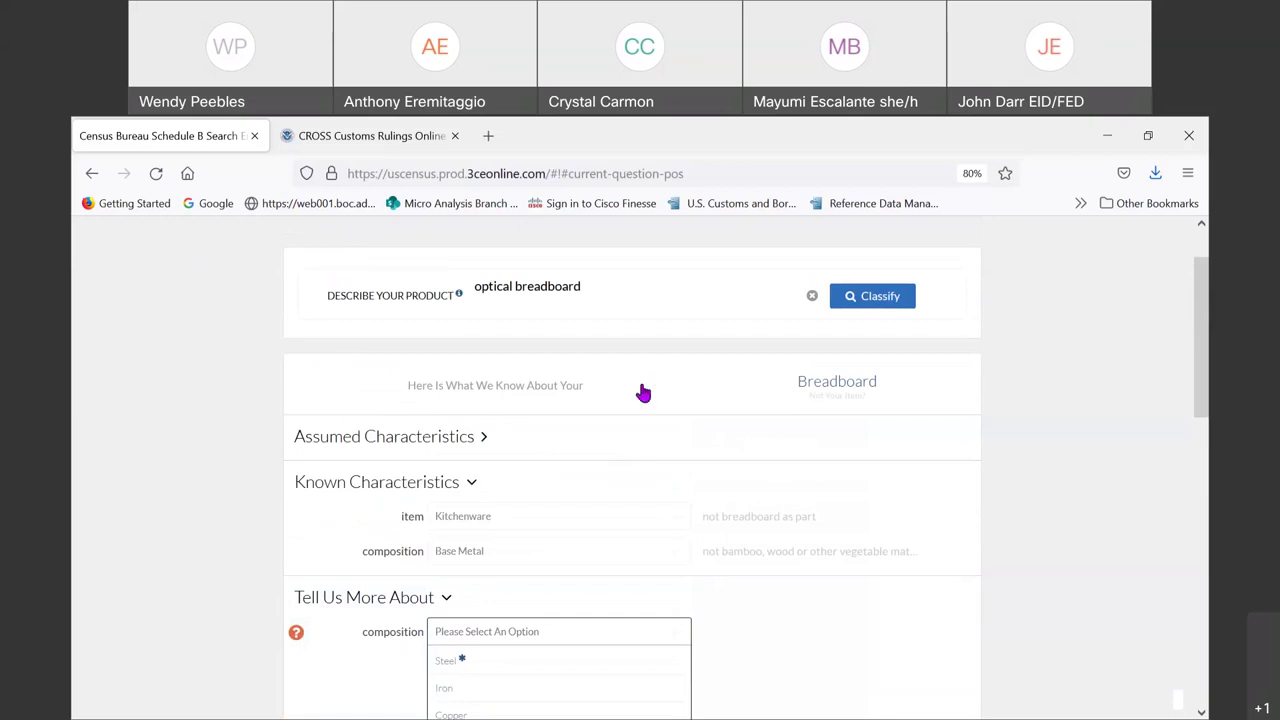
scroll(643, 392, down, 4)
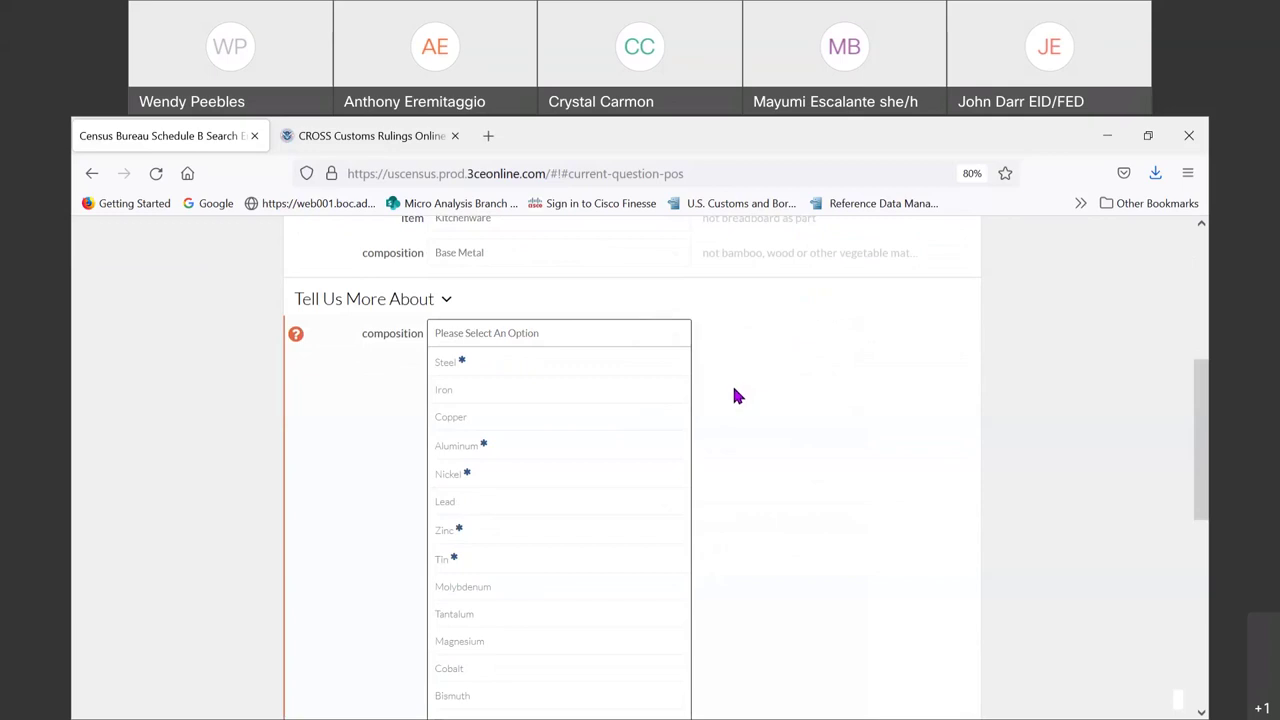
scroll(580, 523, down, 3)
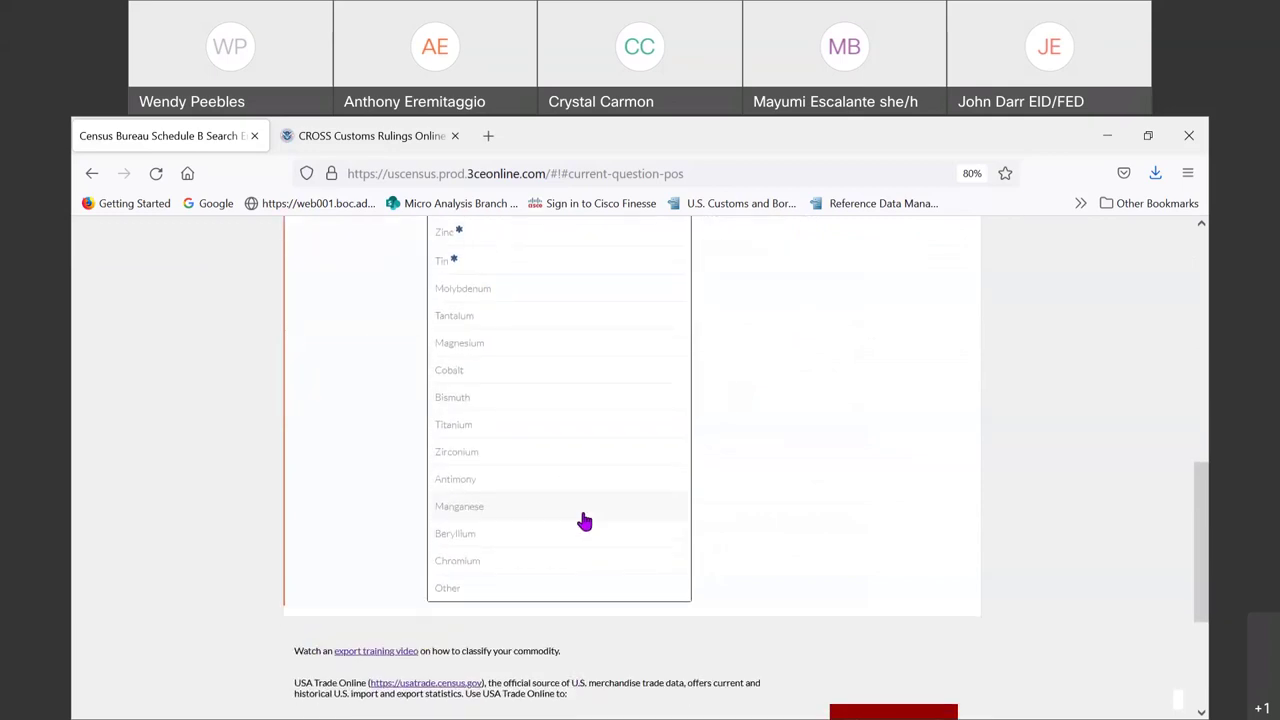
Replace the product description with heading number 9031 and classify it.
scroll(587, 439, up, 4)
scroll(587, 440, up, 3)
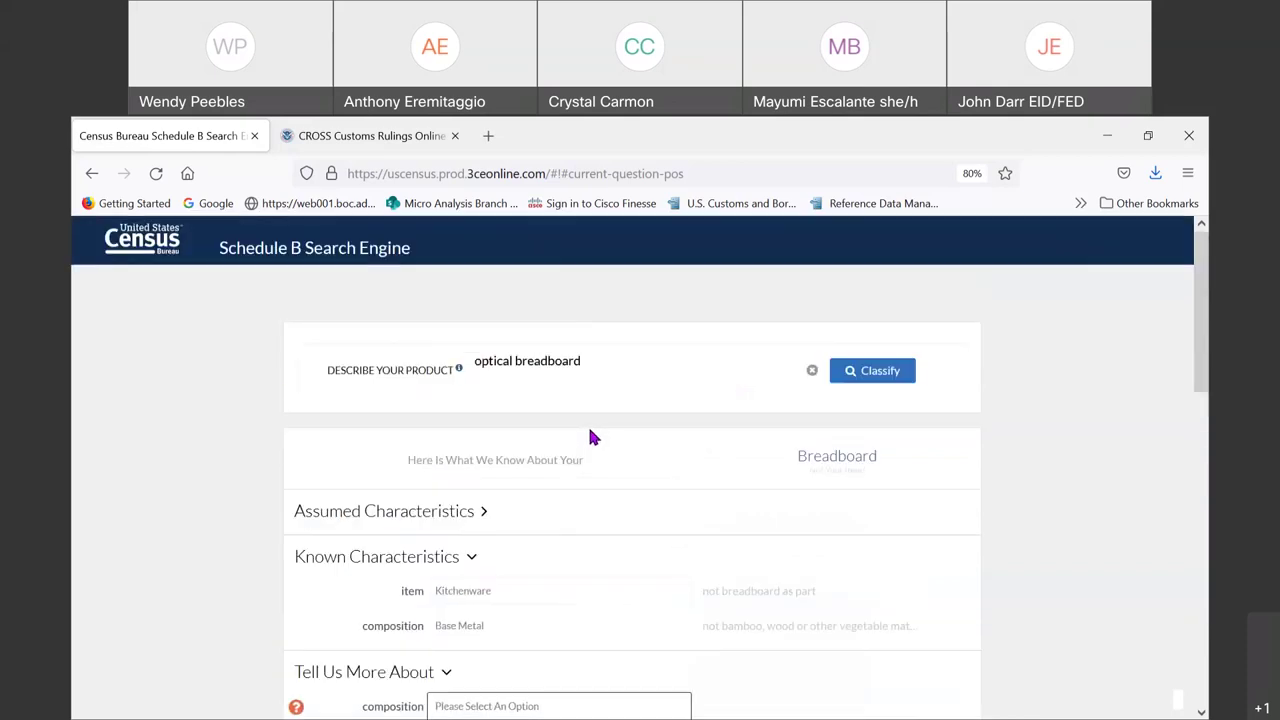
drag(604, 363, 426, 371)
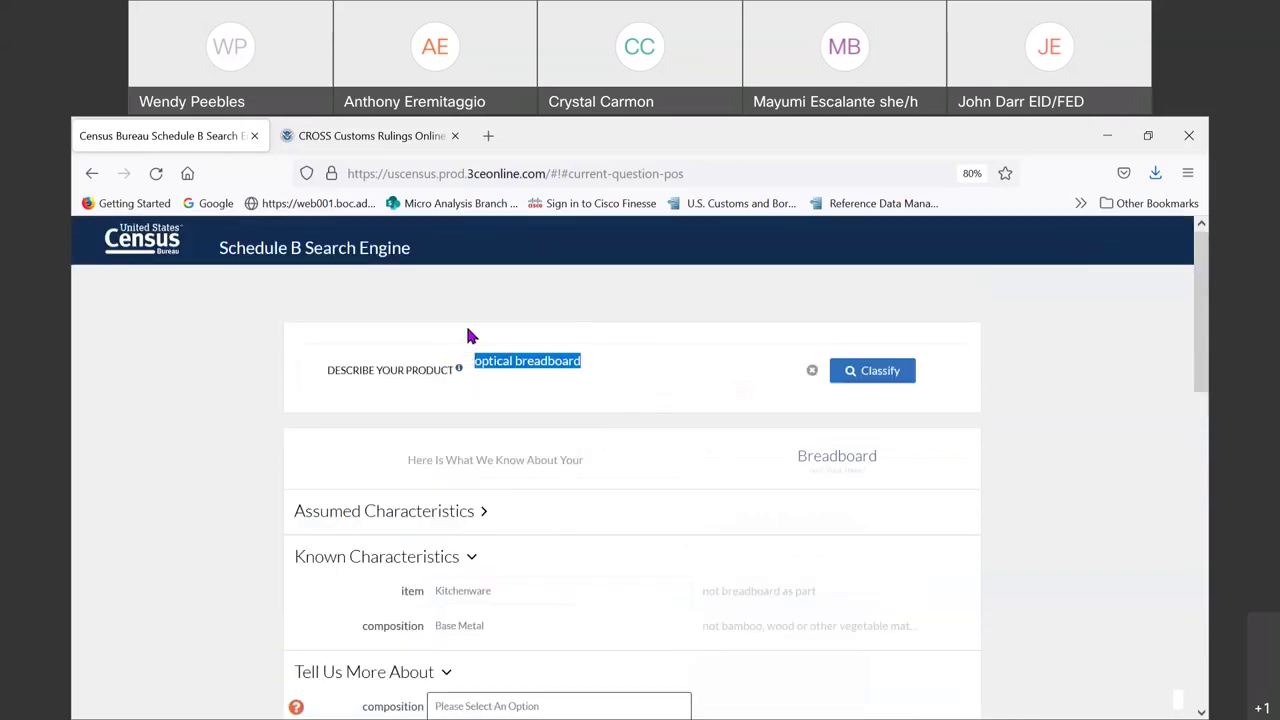
text(9031)
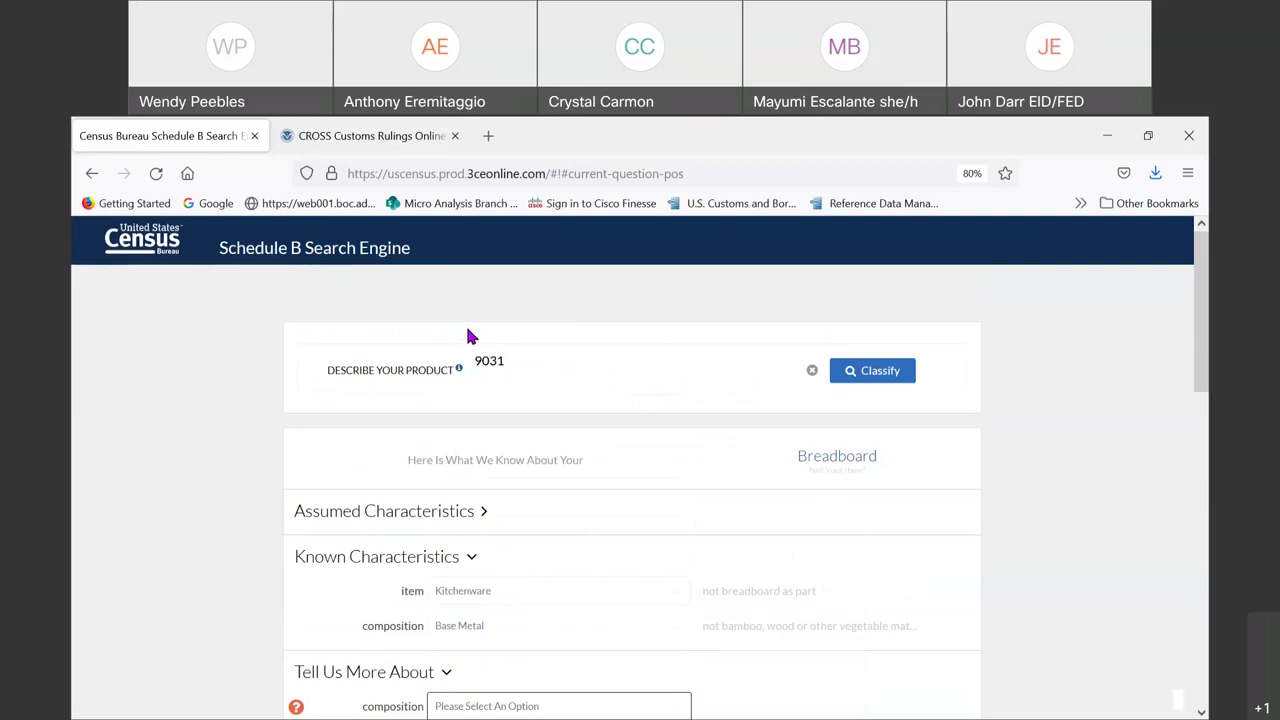
click(871, 371)
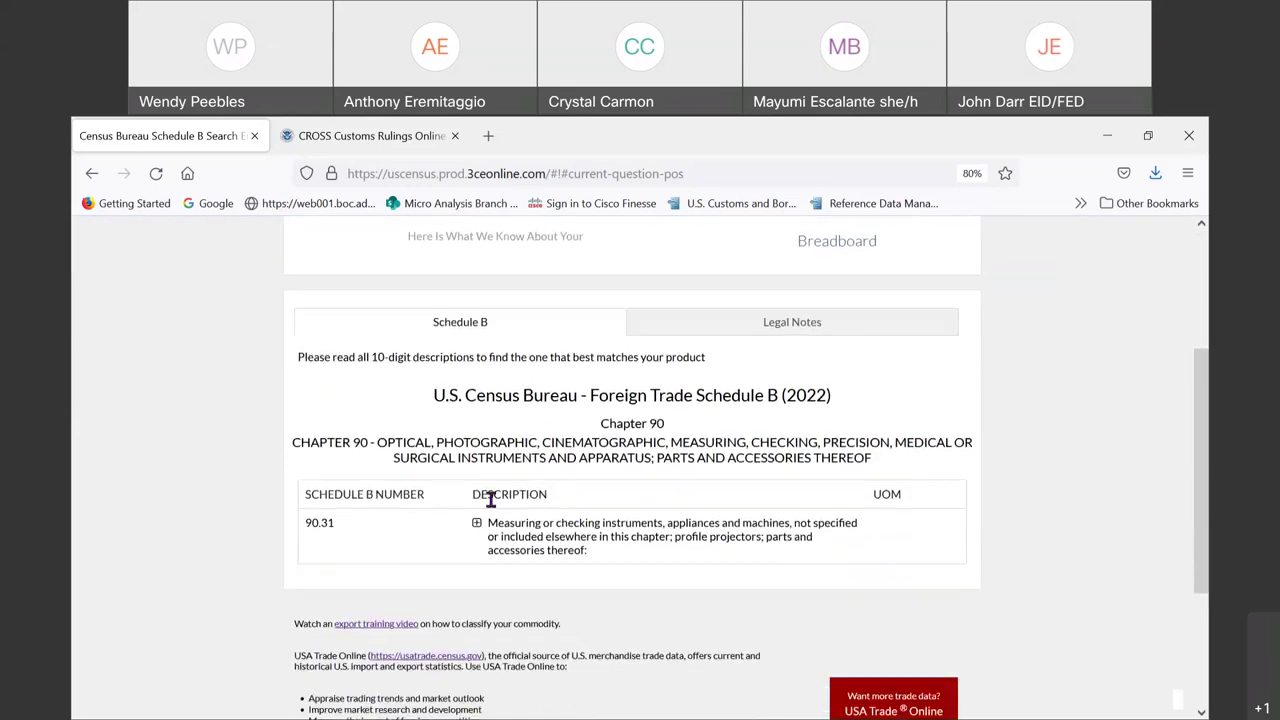
Expand heading 90.31 and its Other optical instruments and appliances group to review the codes.
click(477, 523)
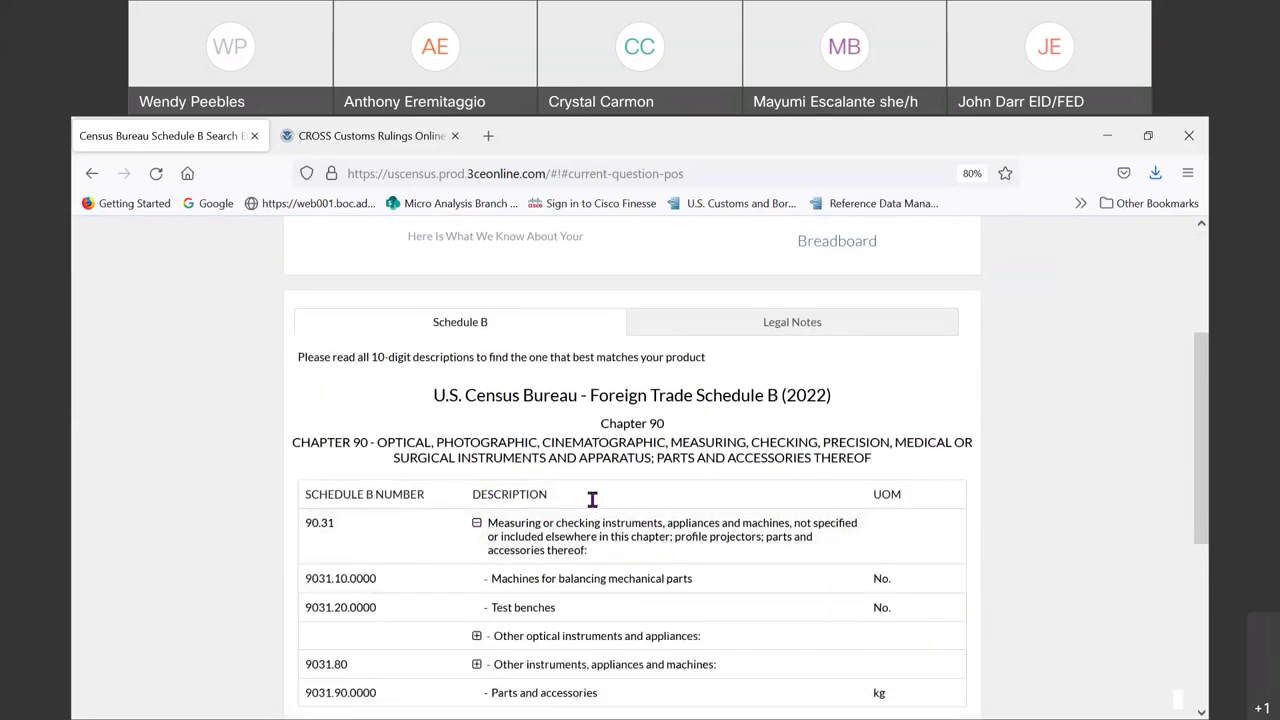
scroll(591, 505, down, 4)
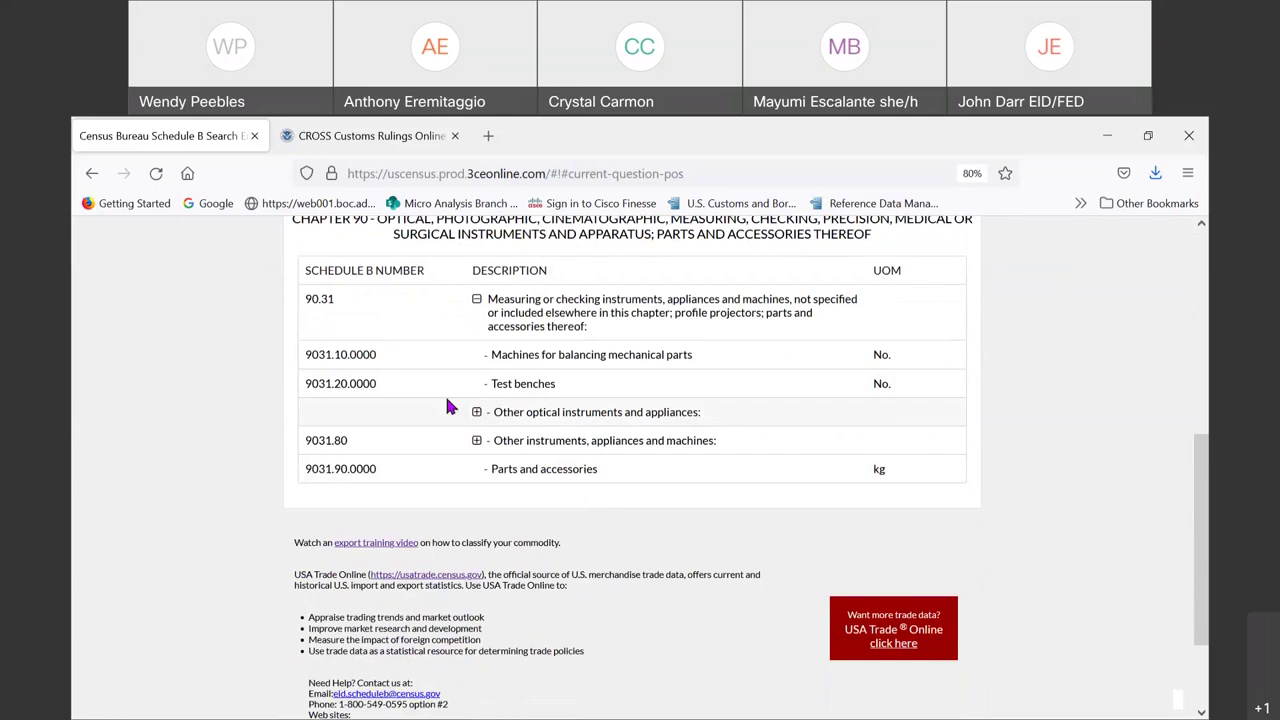
click(477, 413)
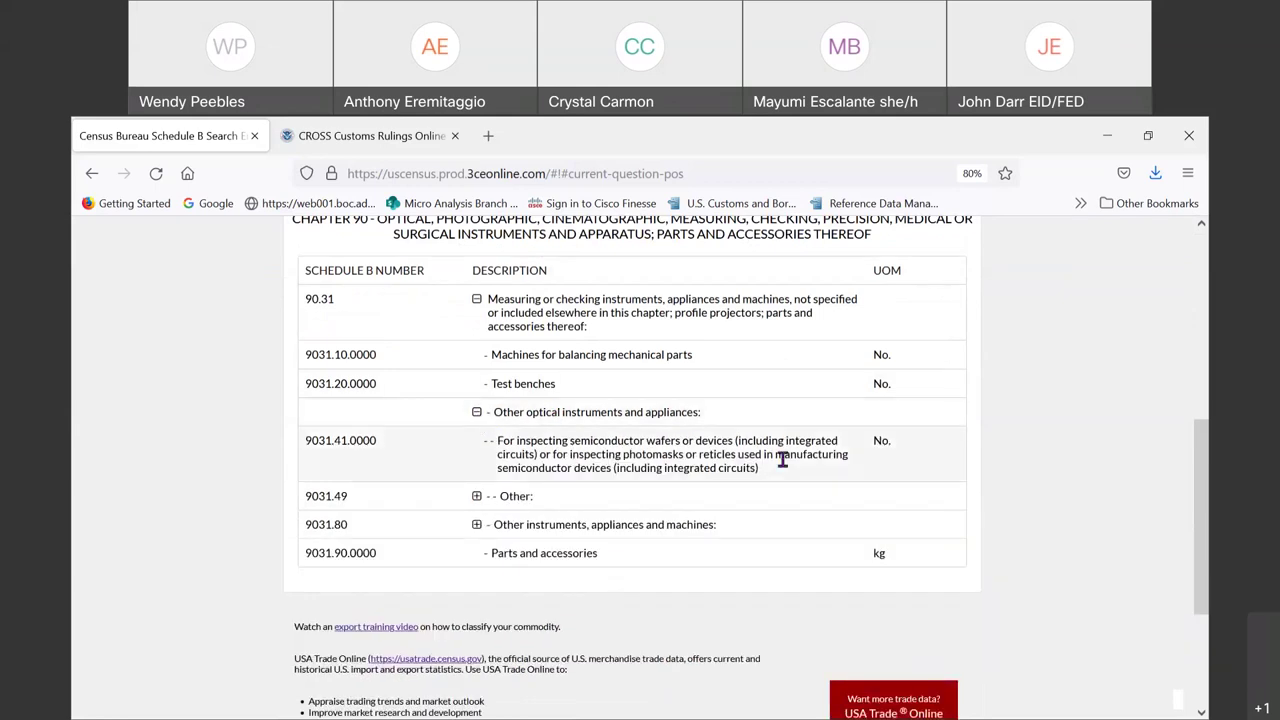
scroll(760, 466, down, 1)
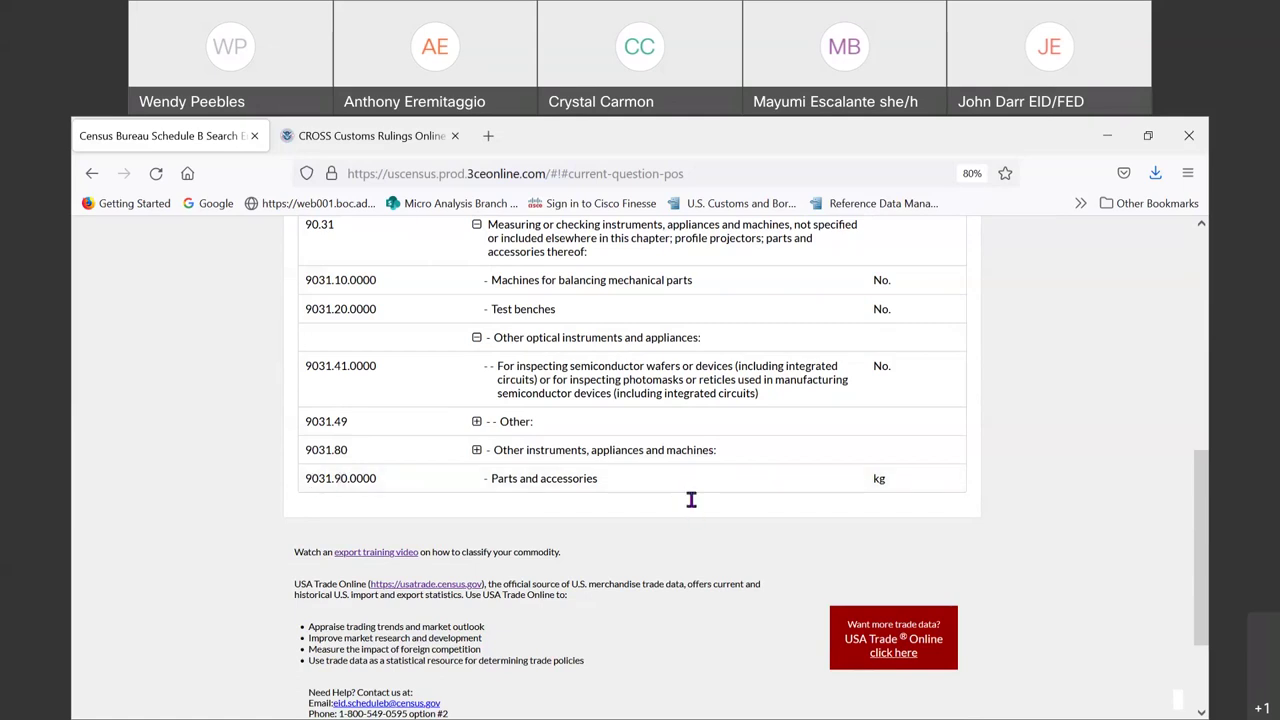
scroll(689, 500, up, 10)
scroll(693, 455, down, 3)
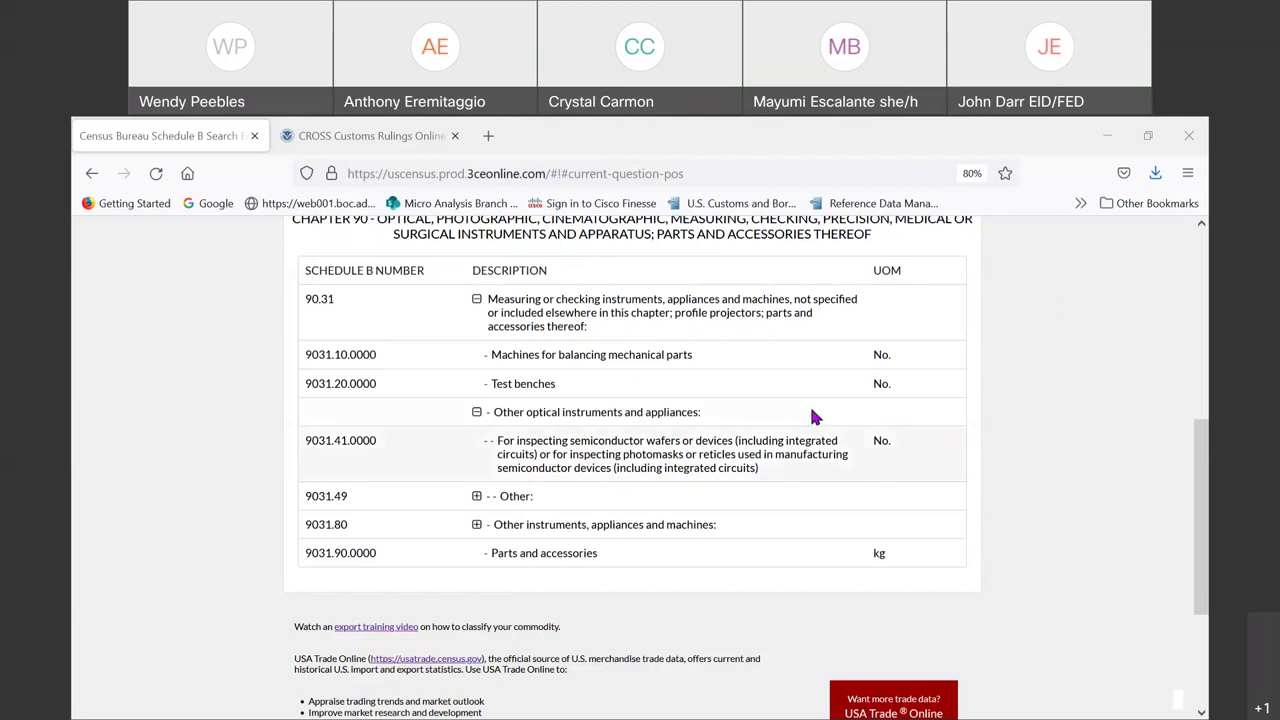
Replace the product description with the suggested term "alfalfa" and classify it.
scroll(815, 400, up, 5)
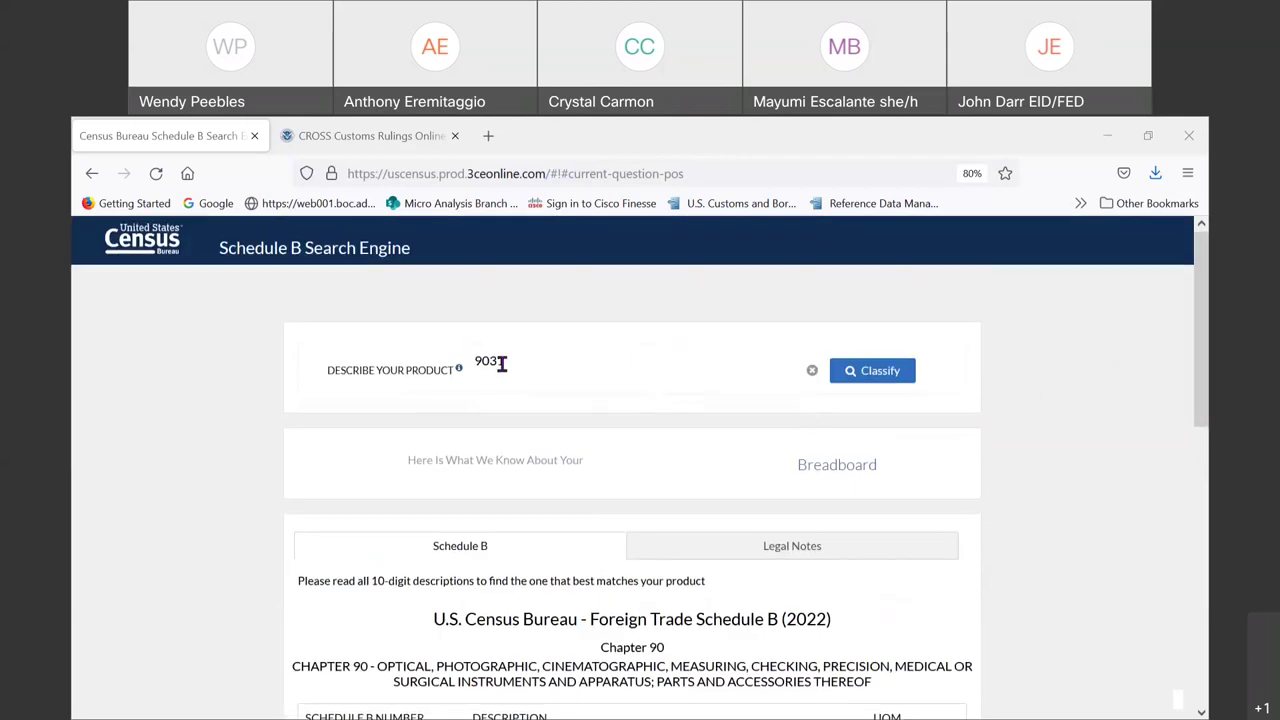
key(ctrl+a)
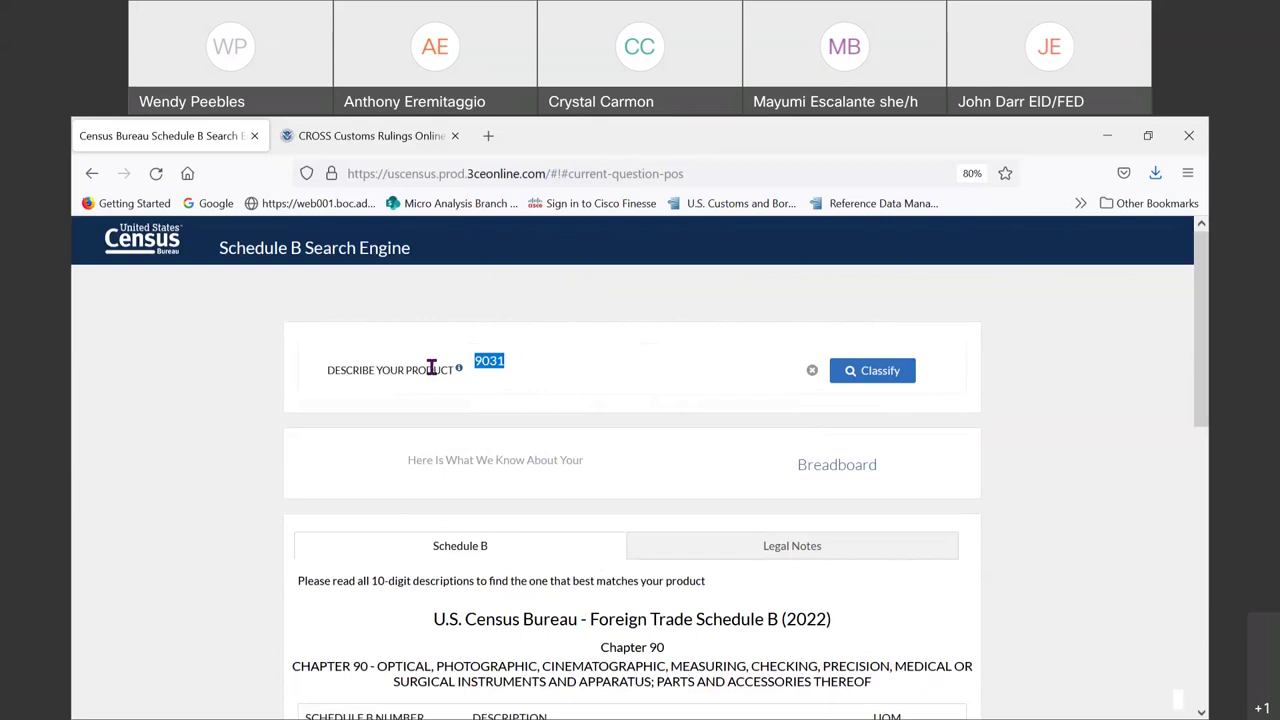
key(BackSpace)
text(a)
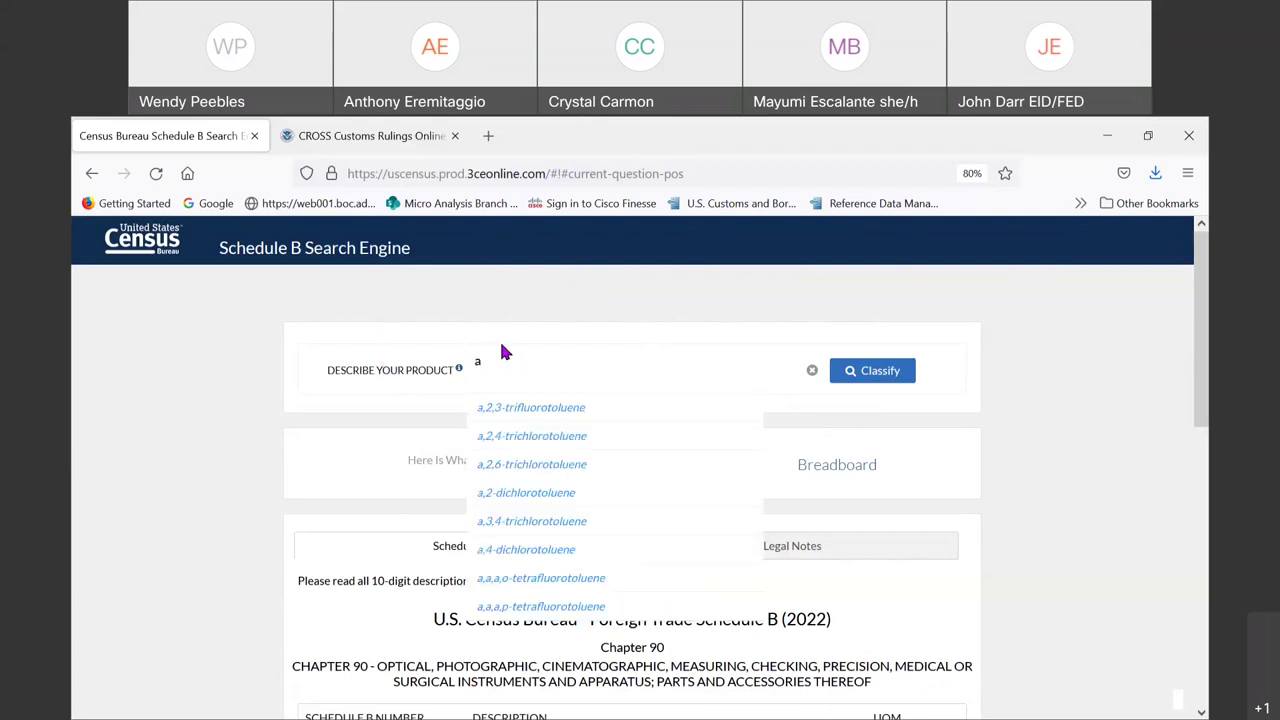
text(l)
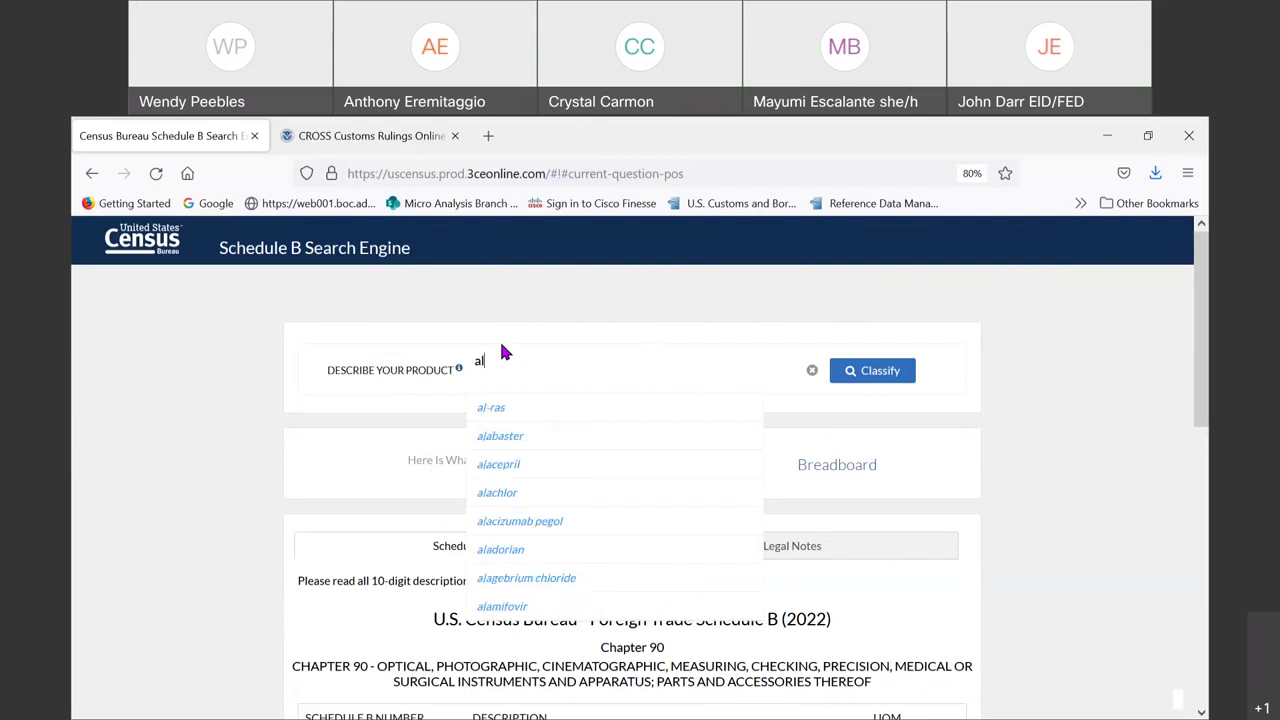
text(fa)
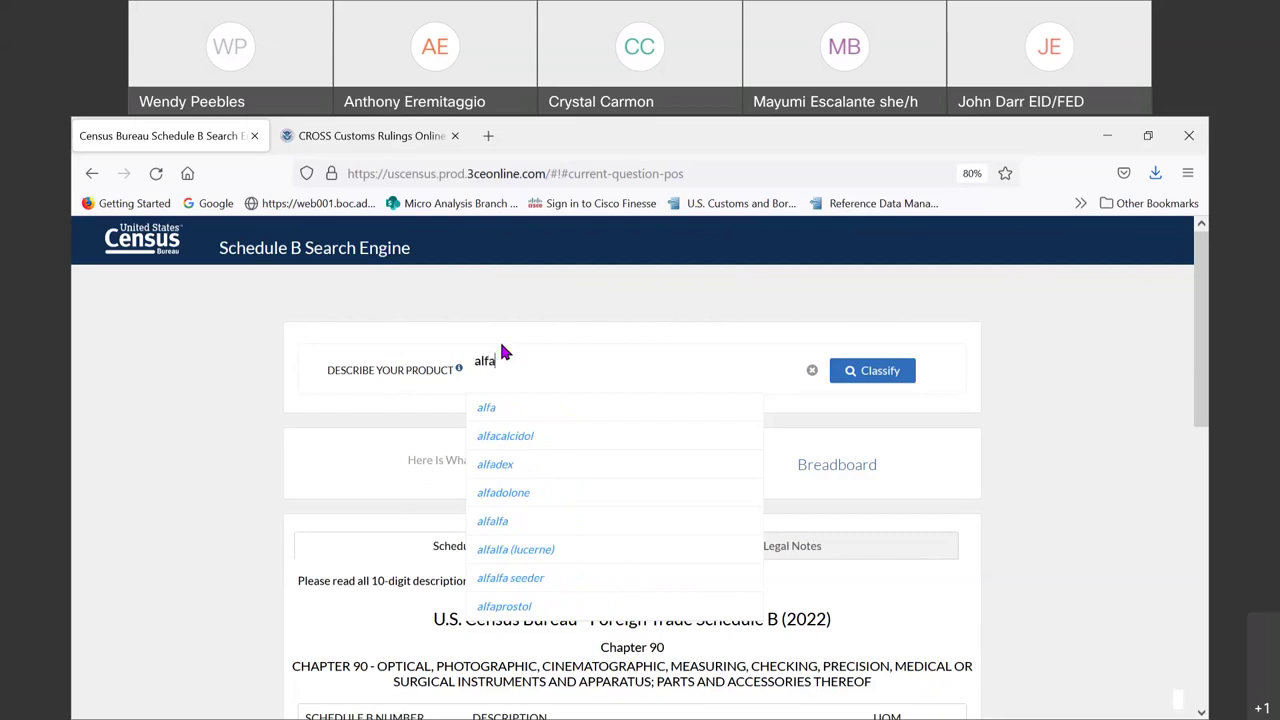
click(517, 371)
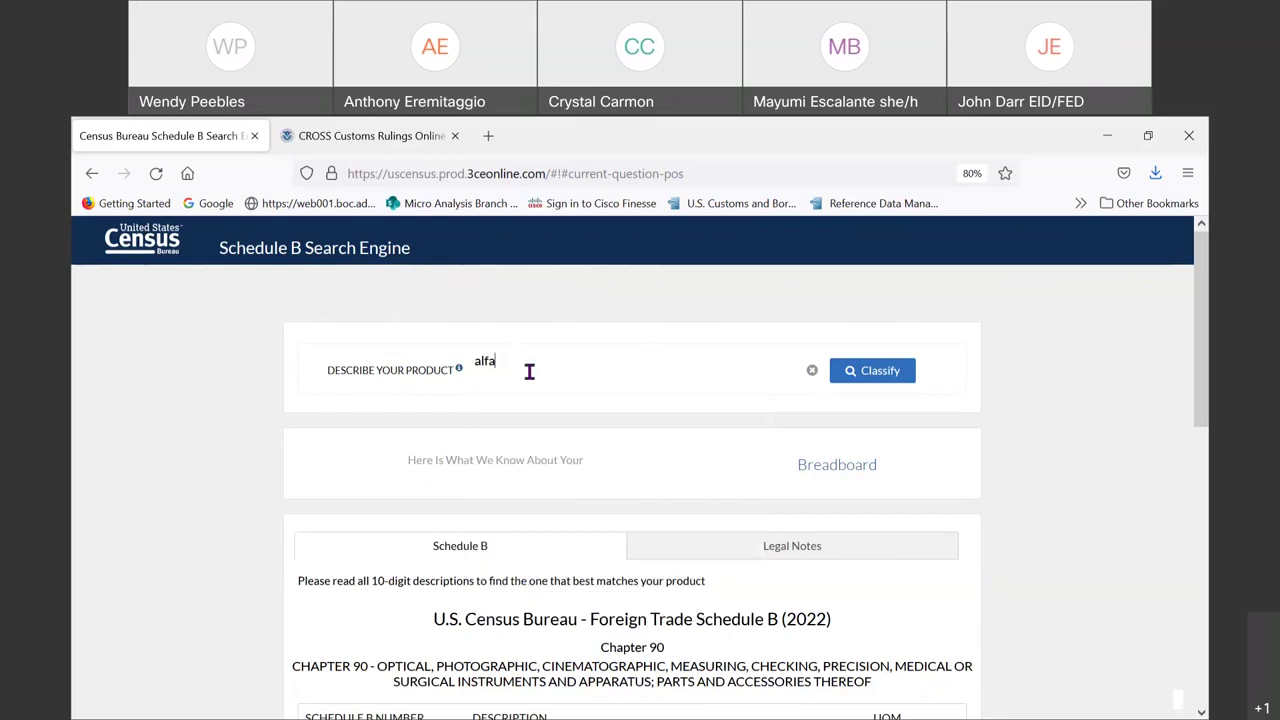
key(BackSpace)
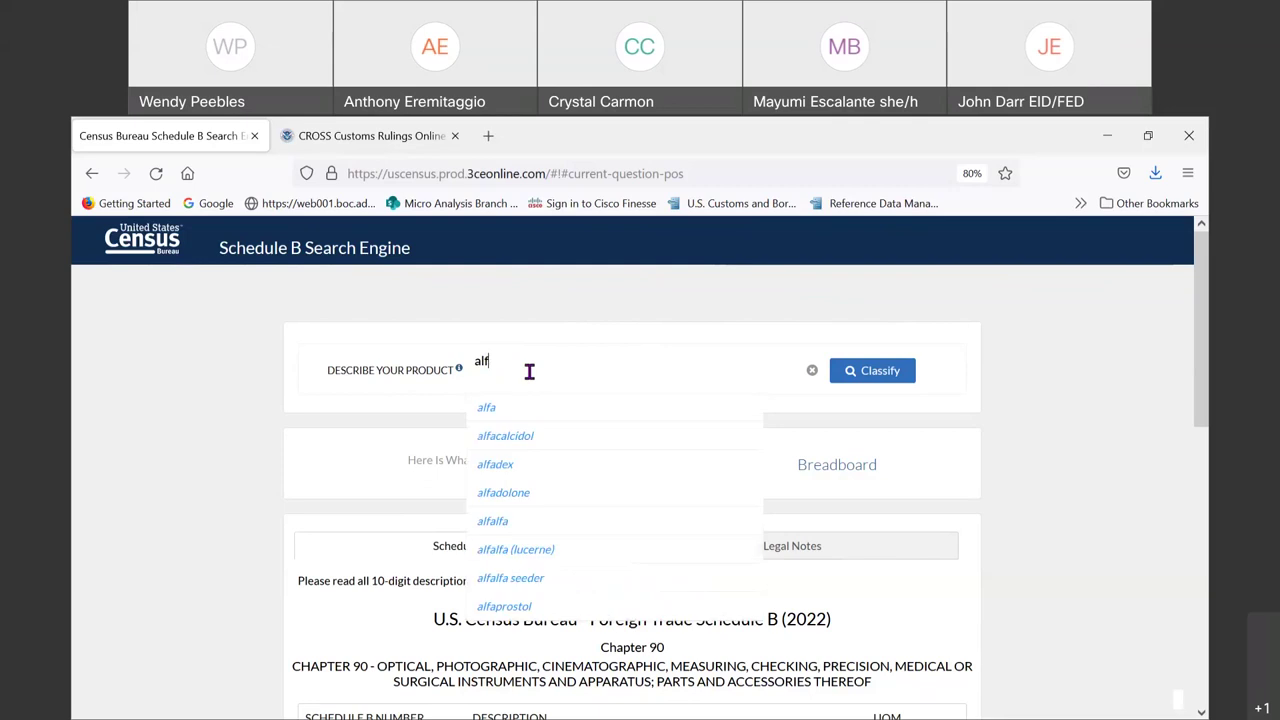
click(493, 522)
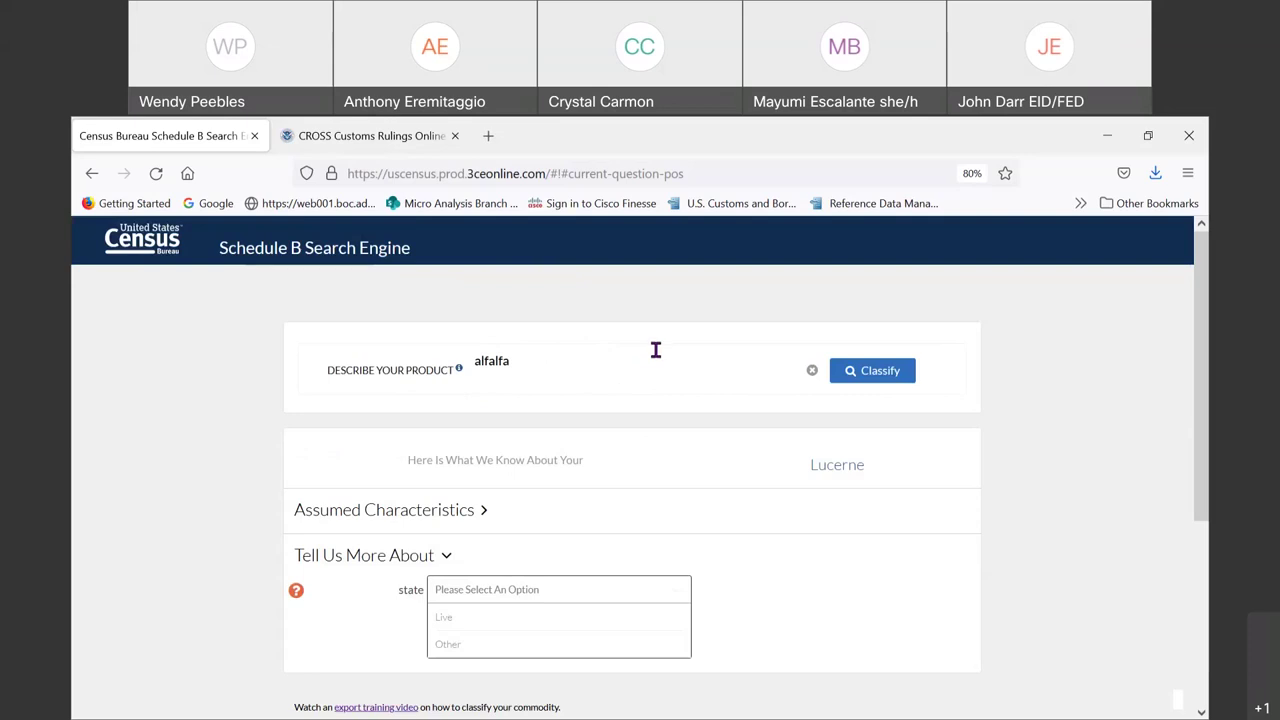
Set the alfalfa's state to Other and its end use to Animal Feeding.
scroll(749, 514, down, 2)
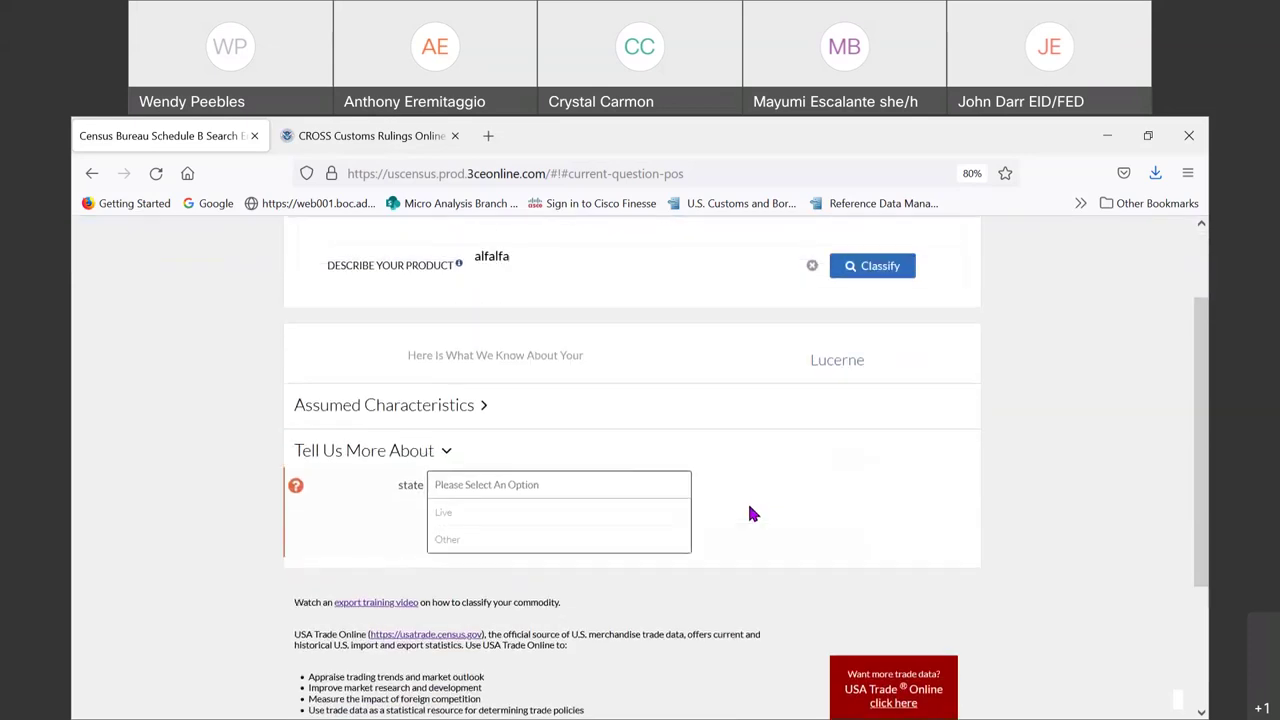
scroll(753, 514, up, 1)
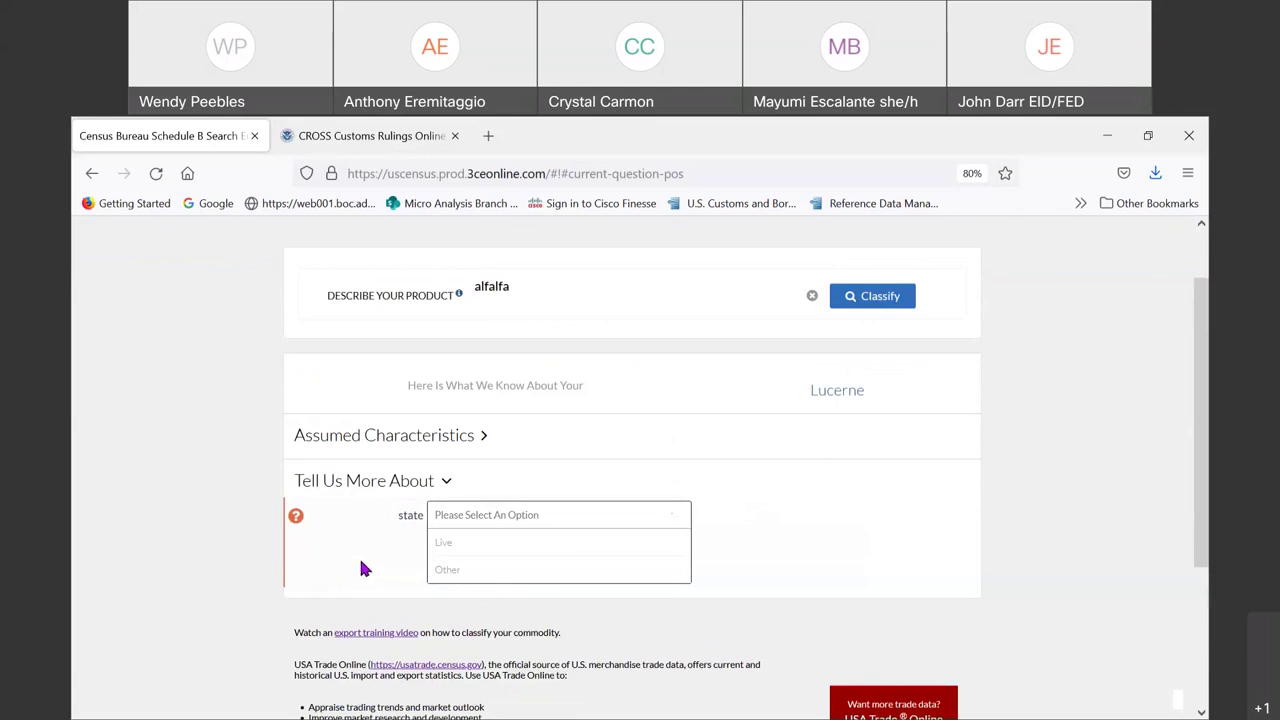
click(461, 569)
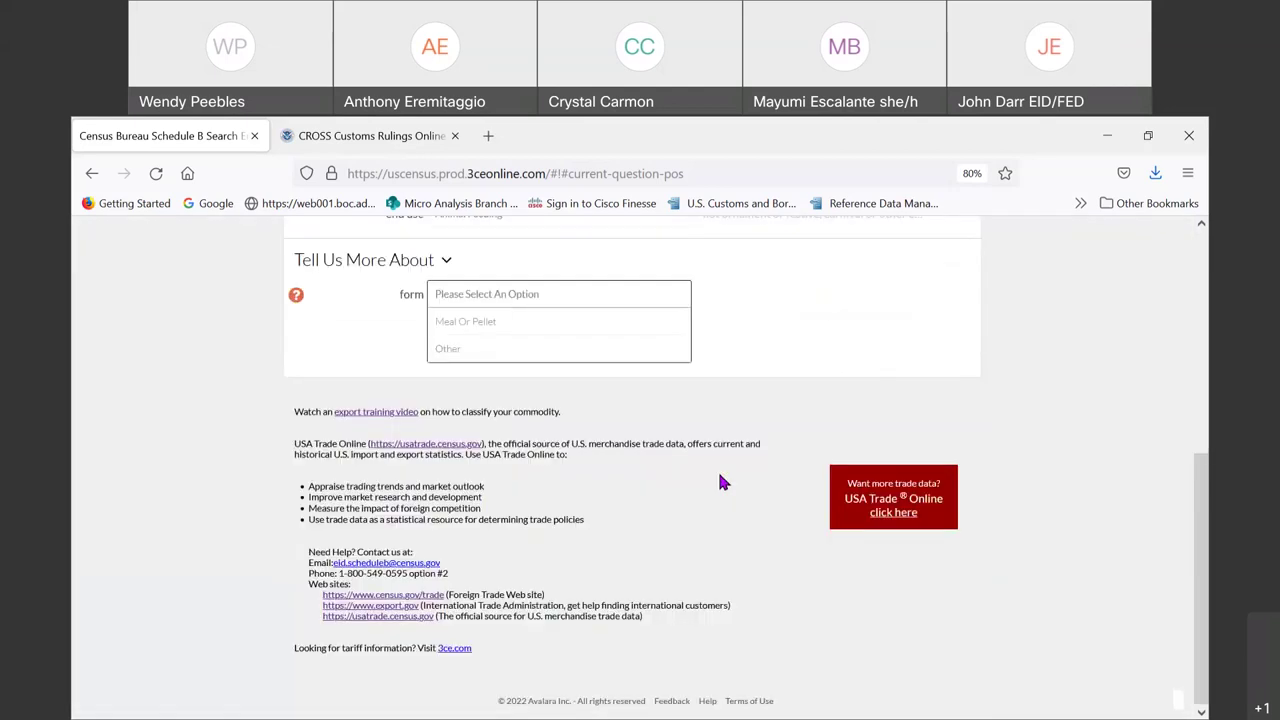
Set the alfalfa's form to Meal Or Pellet and expand the Dehydrated group under 1214.10 to review its codes.
scroll(603, 468, up, 1)
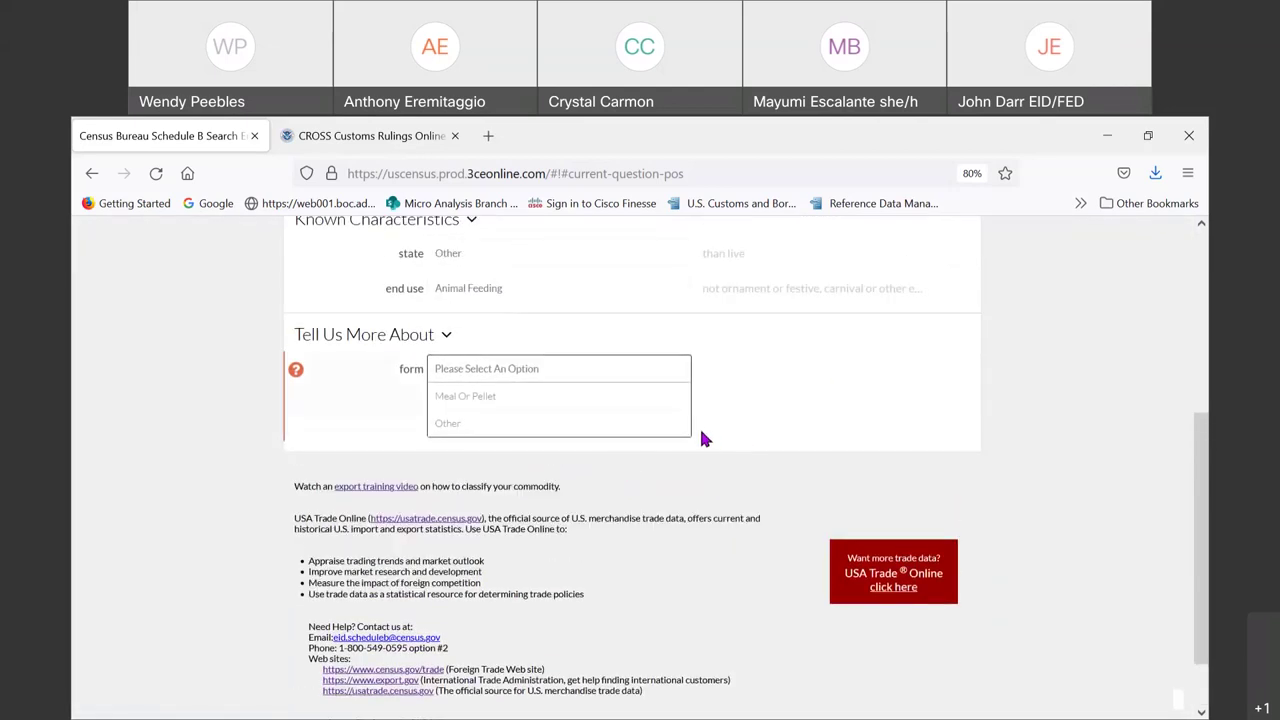
scroll(699, 425, up, 1)
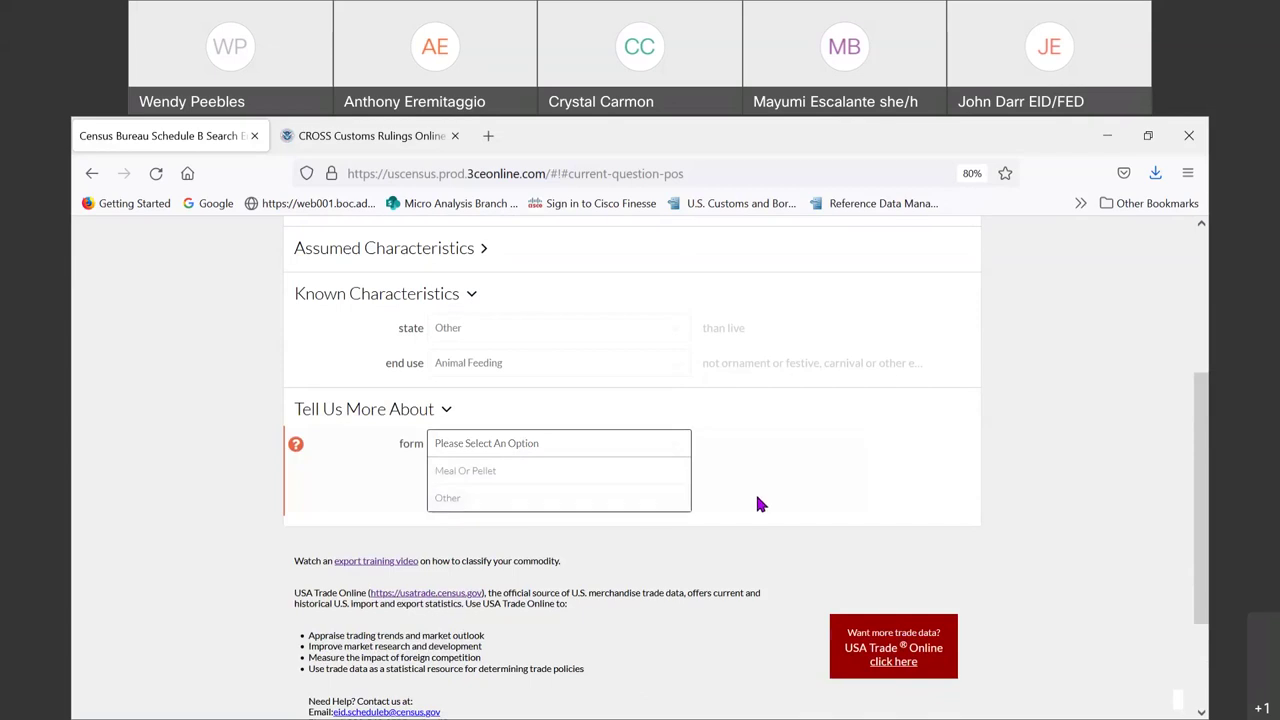
click(519, 471)
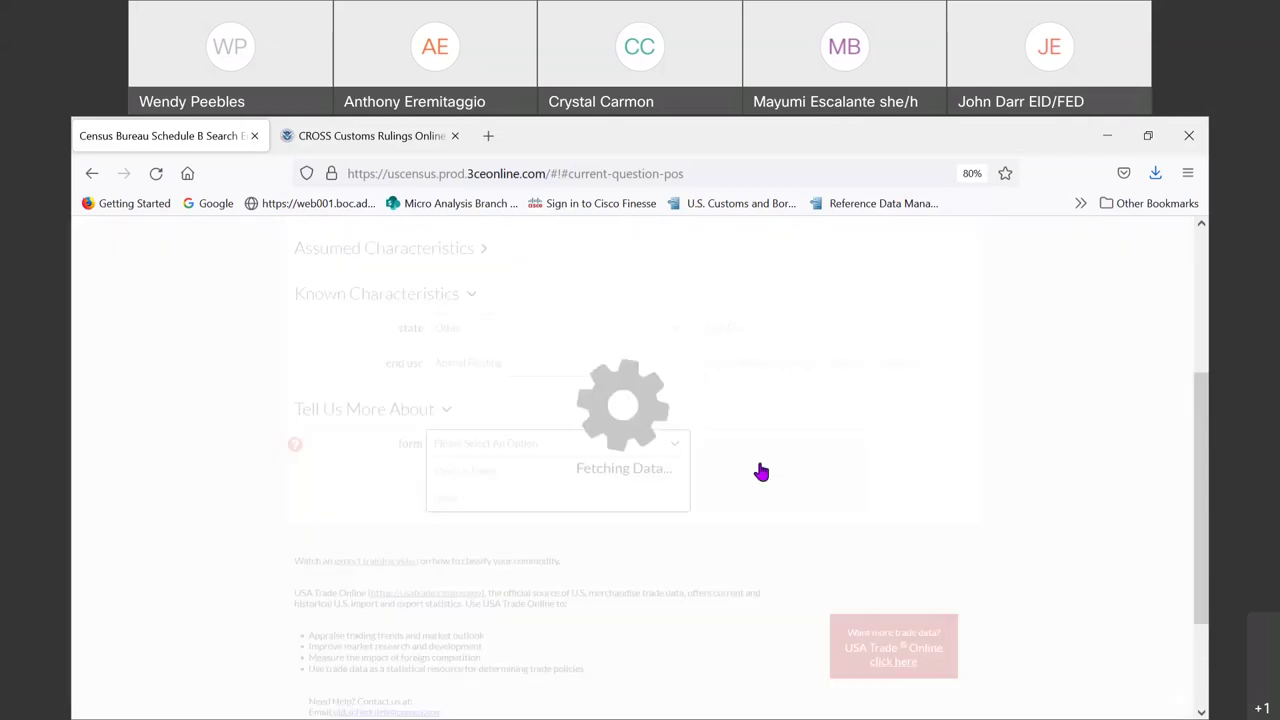
scroll(714, 523, down, 4)
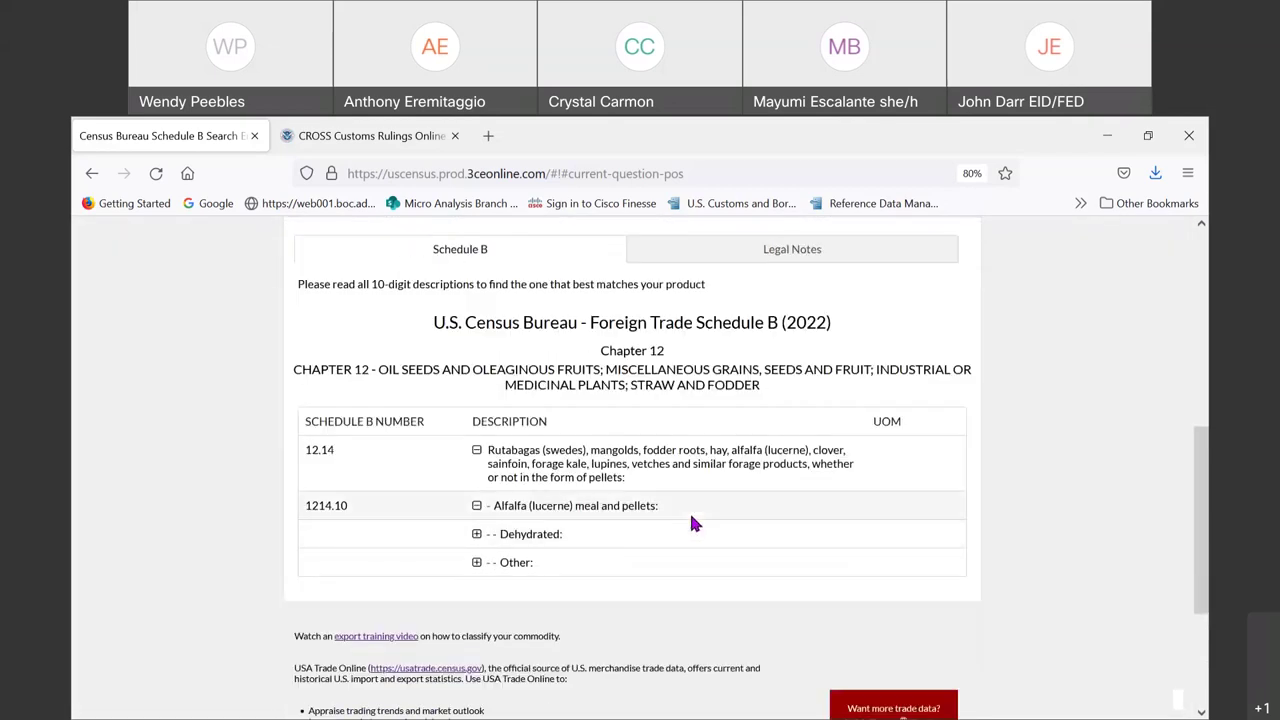
scroll(690, 522, down, 1)
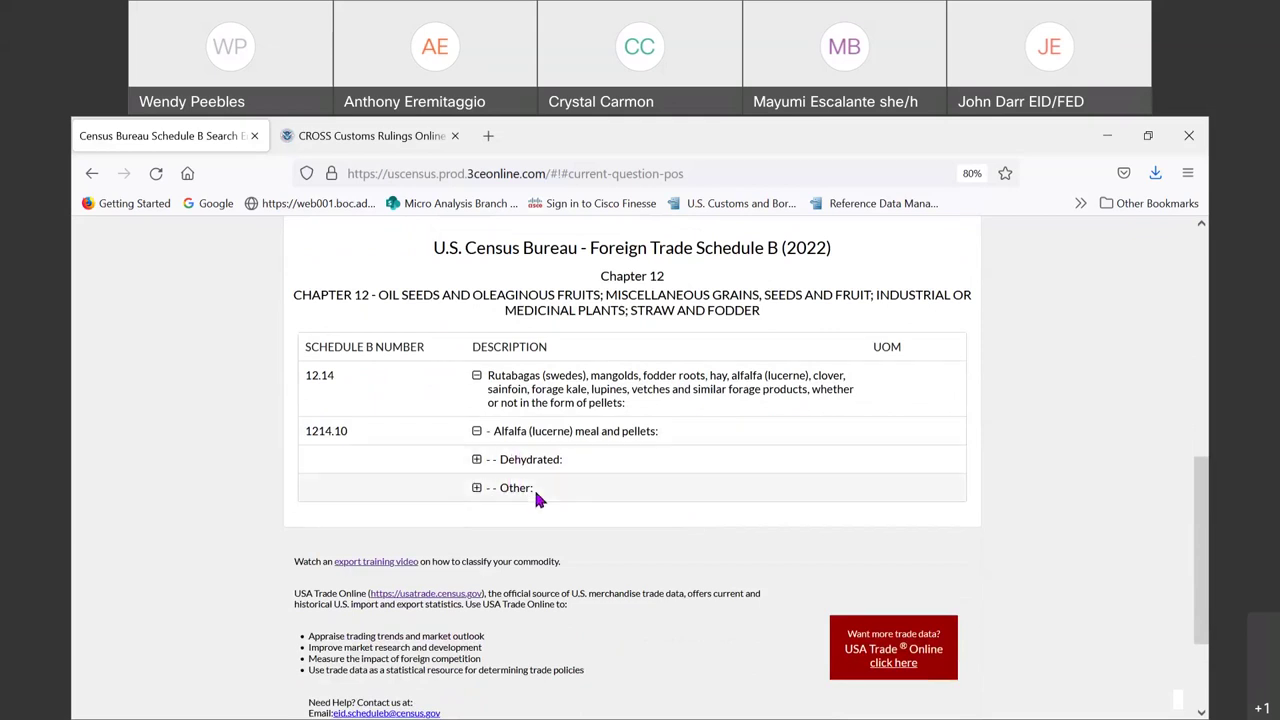
click(477, 462)
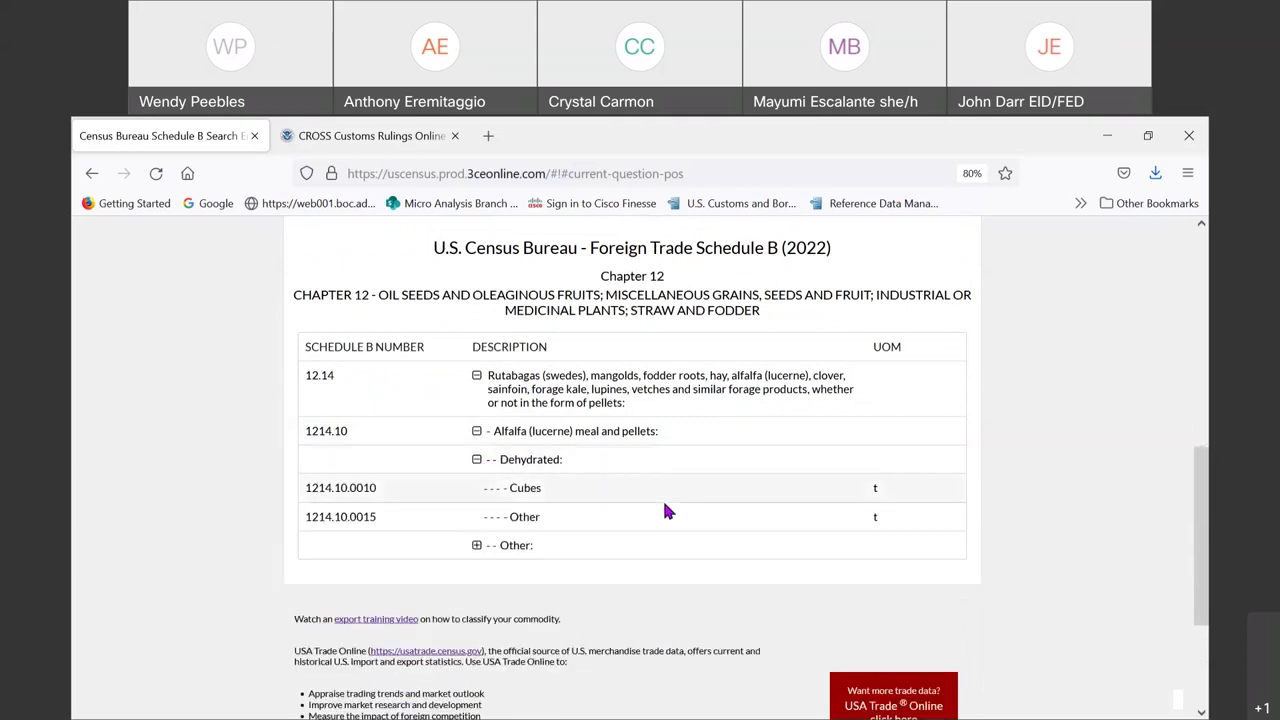
scroll(664, 498, down, 1)
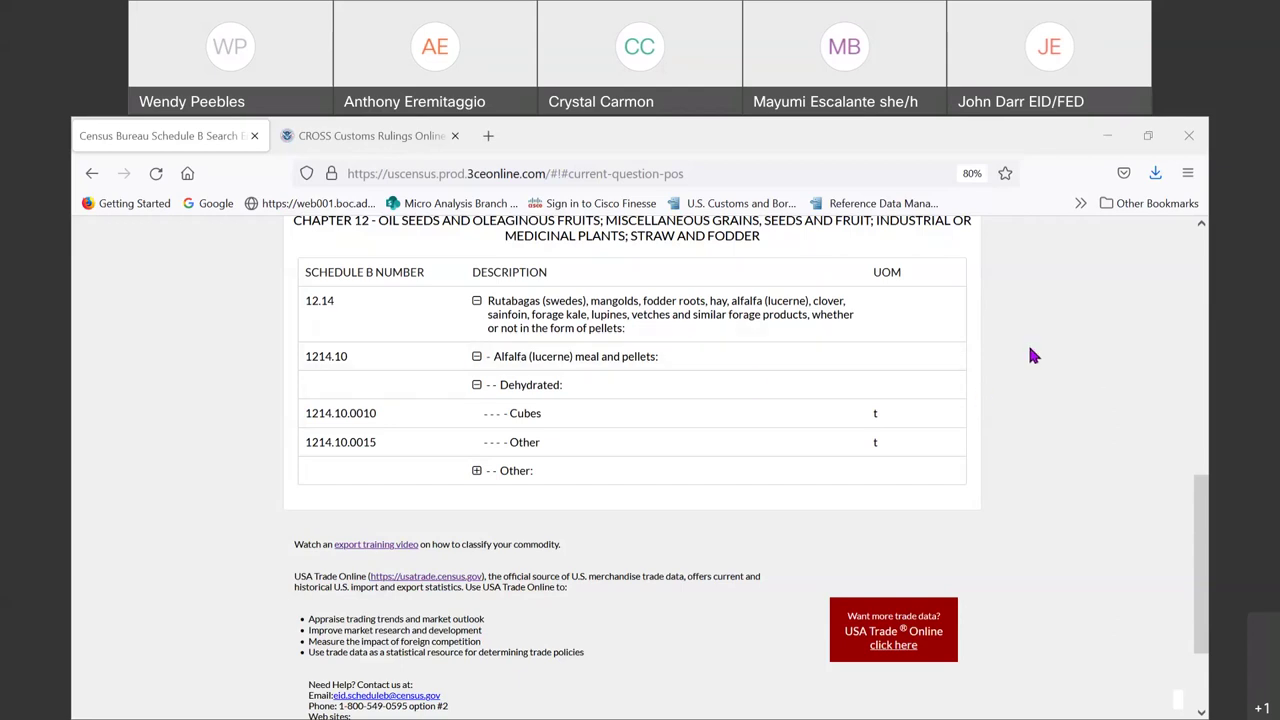
Replace the product description with "solenoid" and classify it.
scroll(730, 380, up, 5)
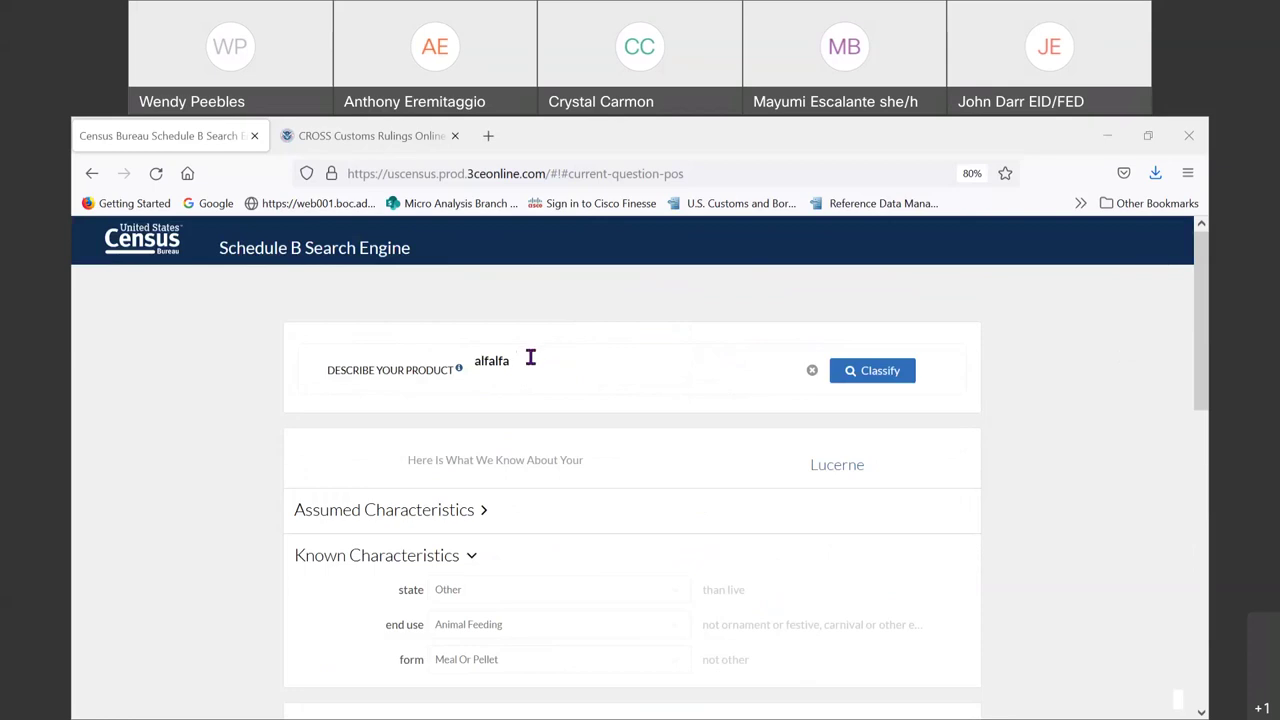
drag(526, 360, 468, 362)
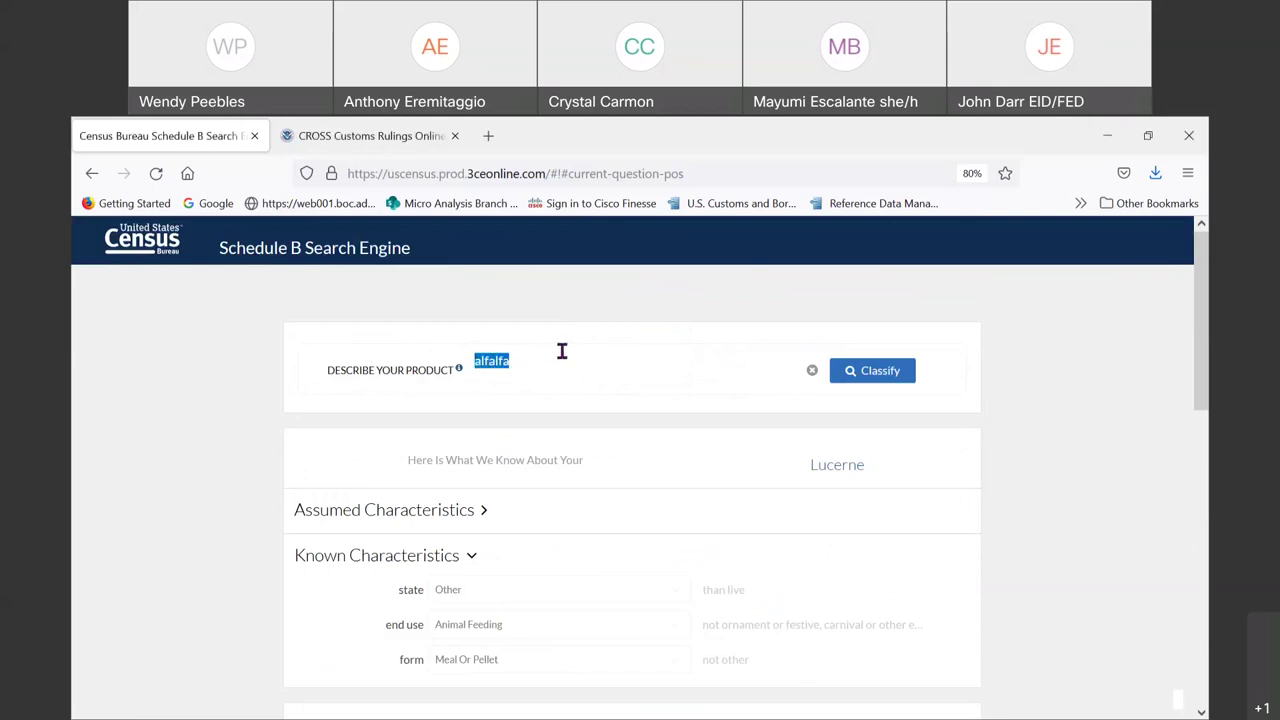
text(sole)
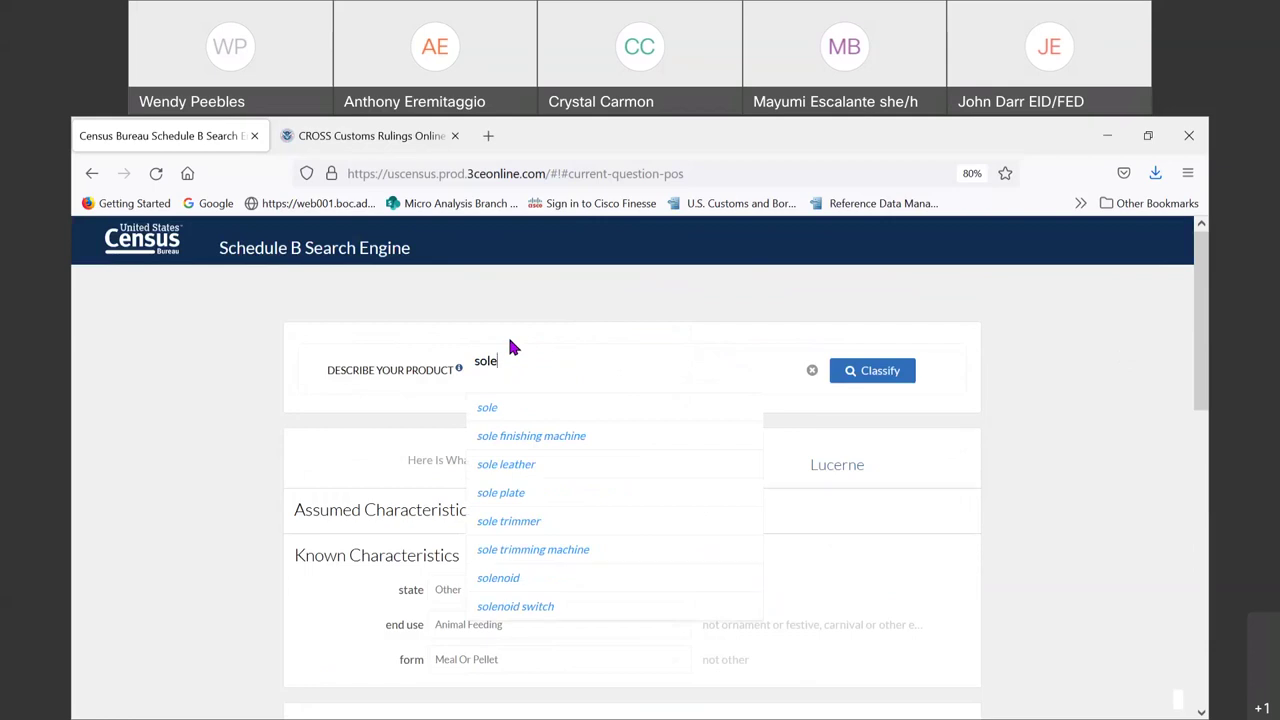
text(noid)
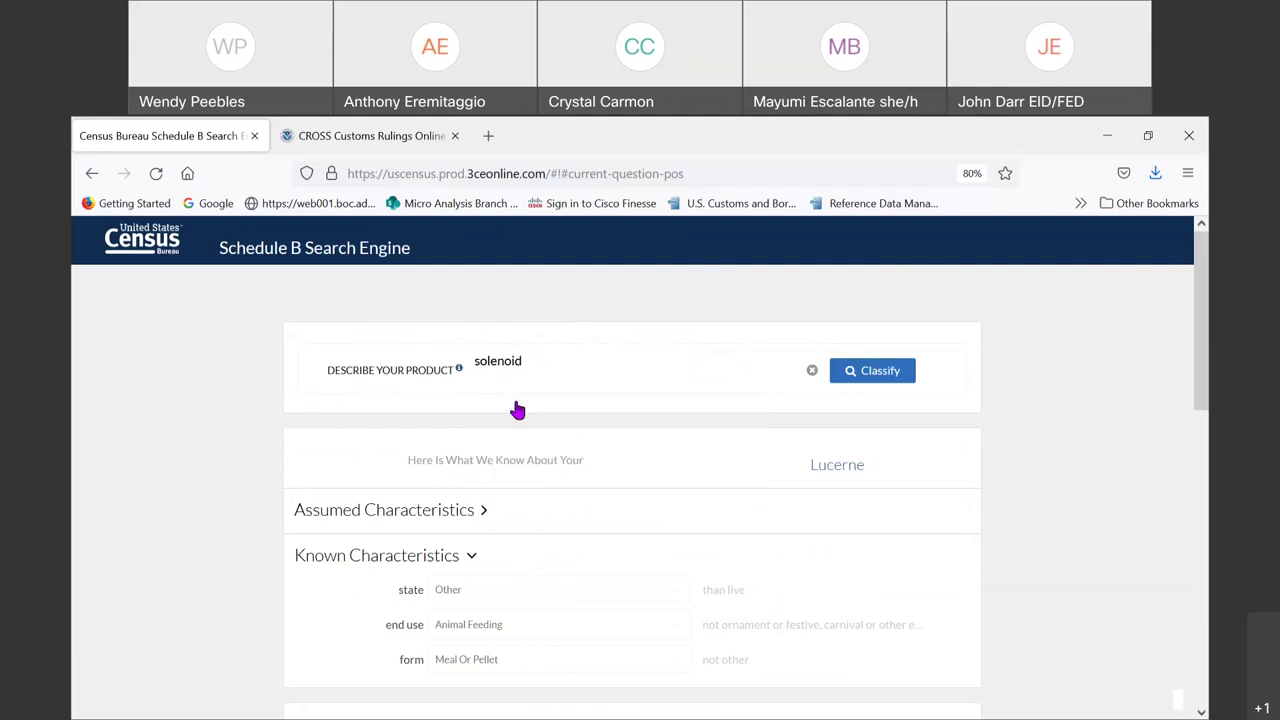
click(857, 380)
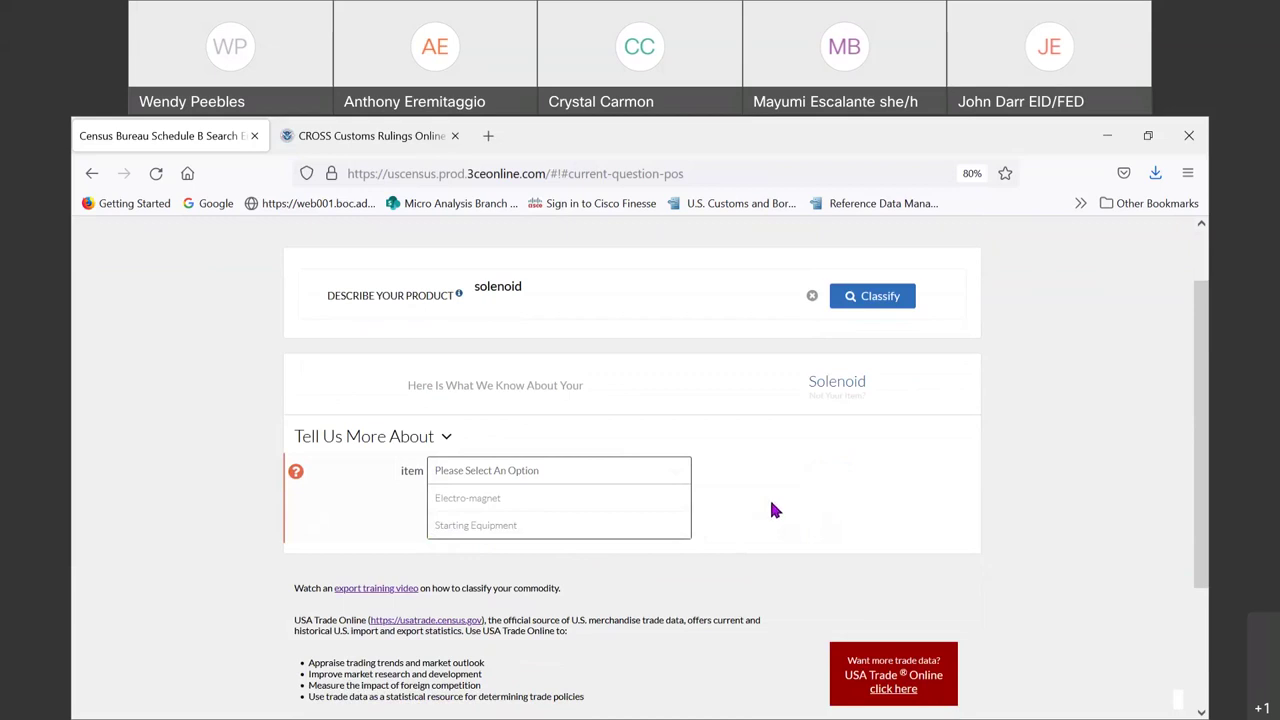
Set the solenoid's item to Starting Equipment and expand the voltage and voltage-current regulators group under 8511.80 to review its codes.
click(505, 525)
scroll(663, 489, down, 8)
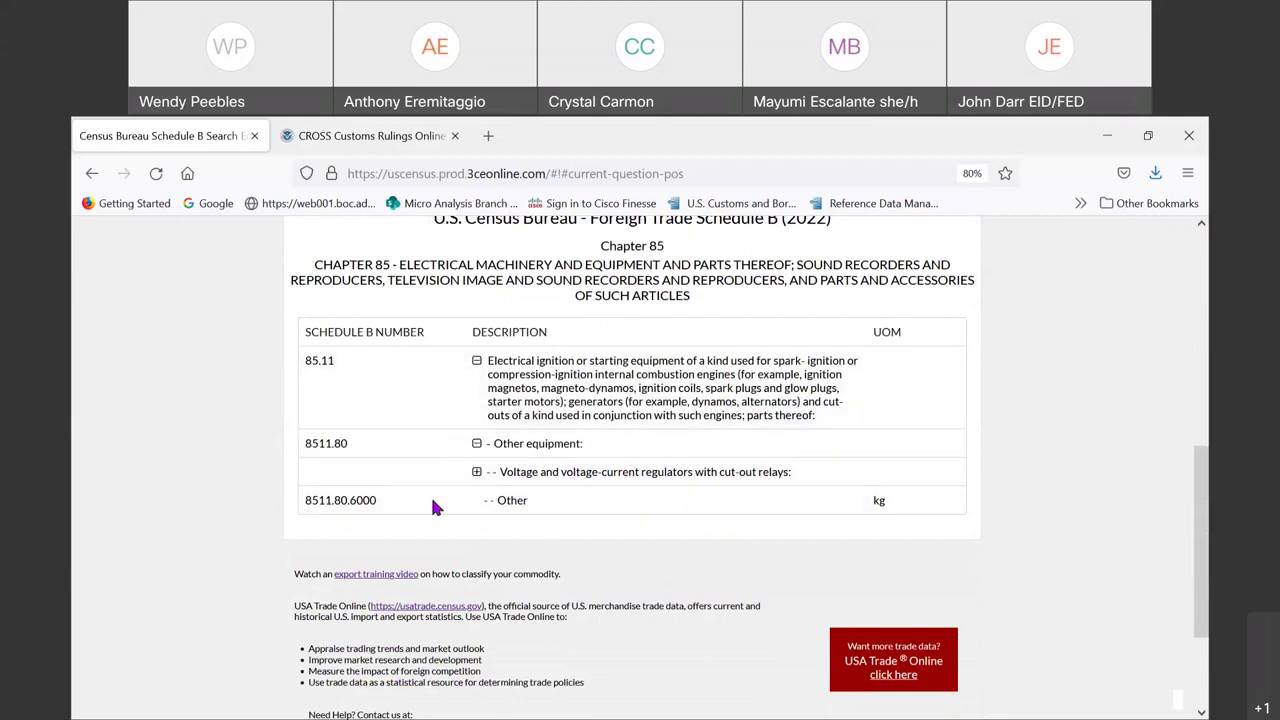
click(477, 474)
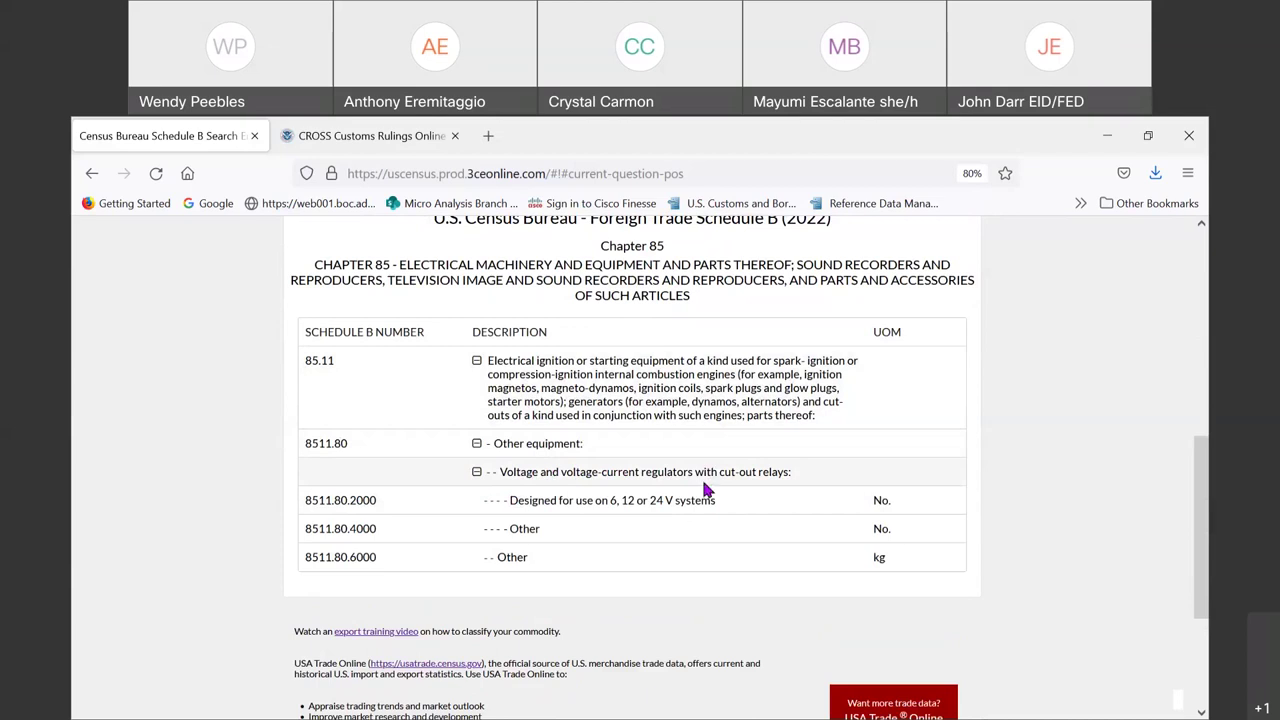
scroll(689, 489, down, 1)
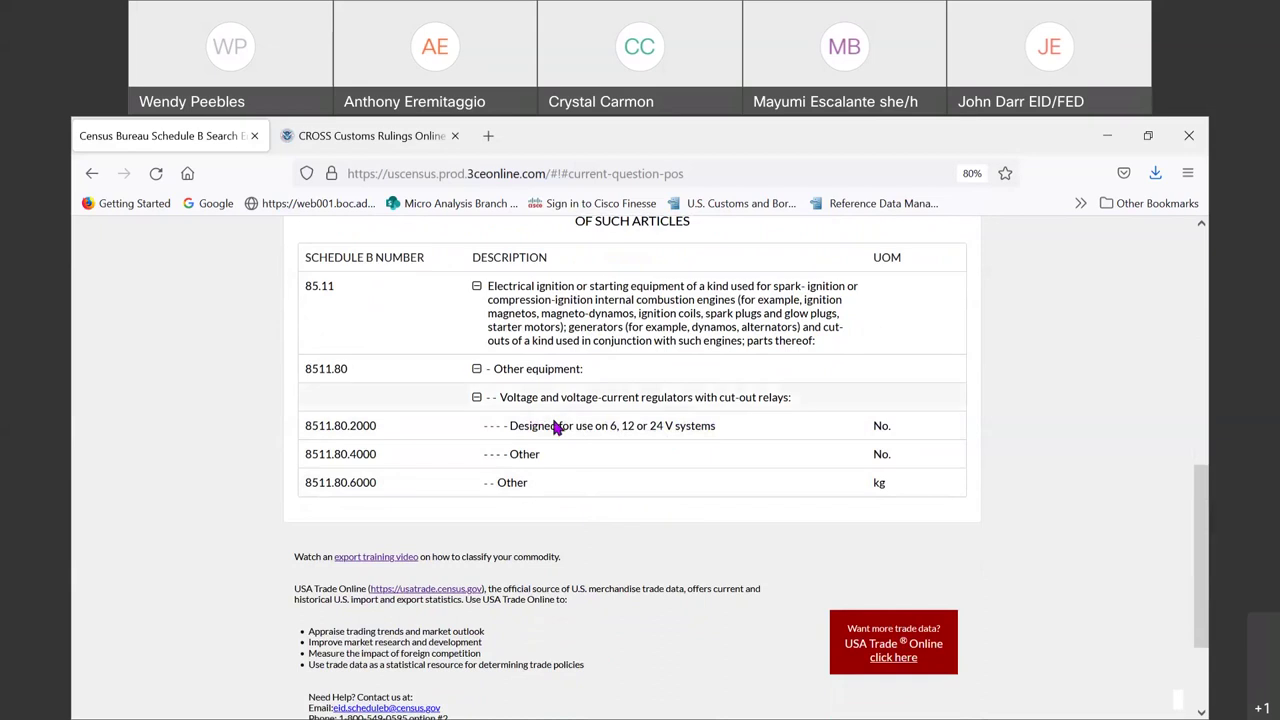
scroll(601, 455, up, 1)
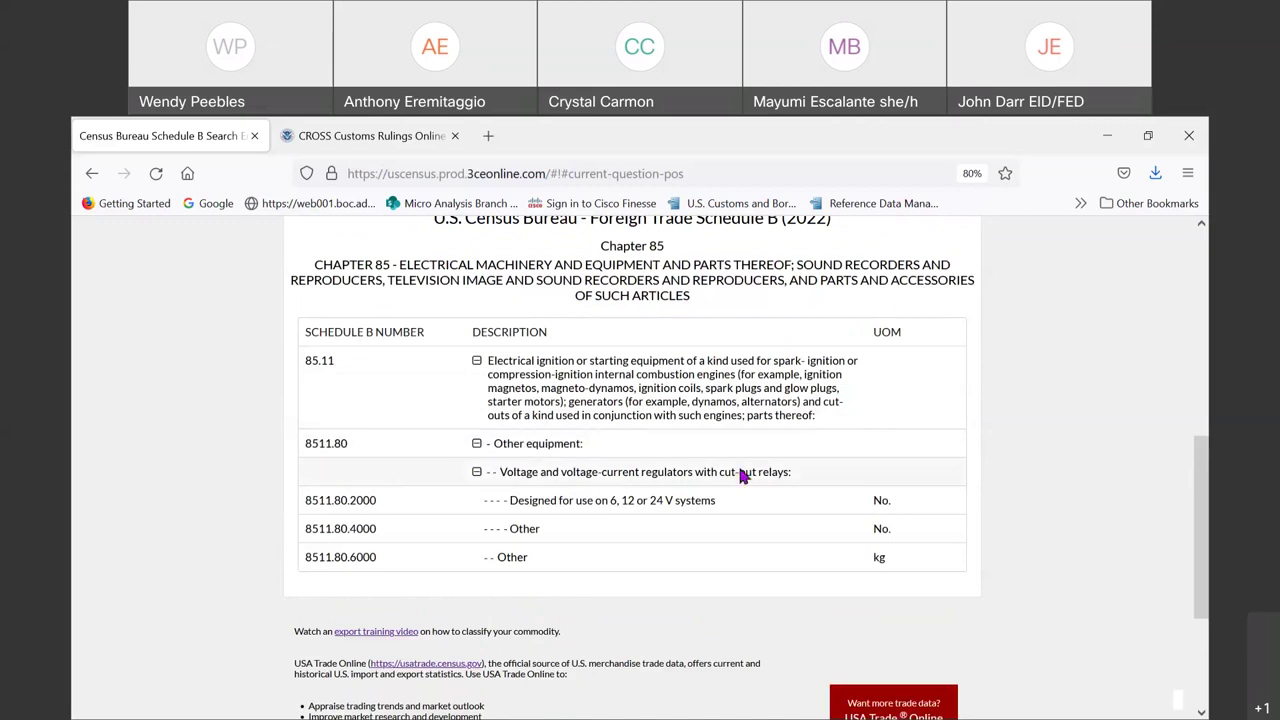
scroll(740, 470, down, 1)
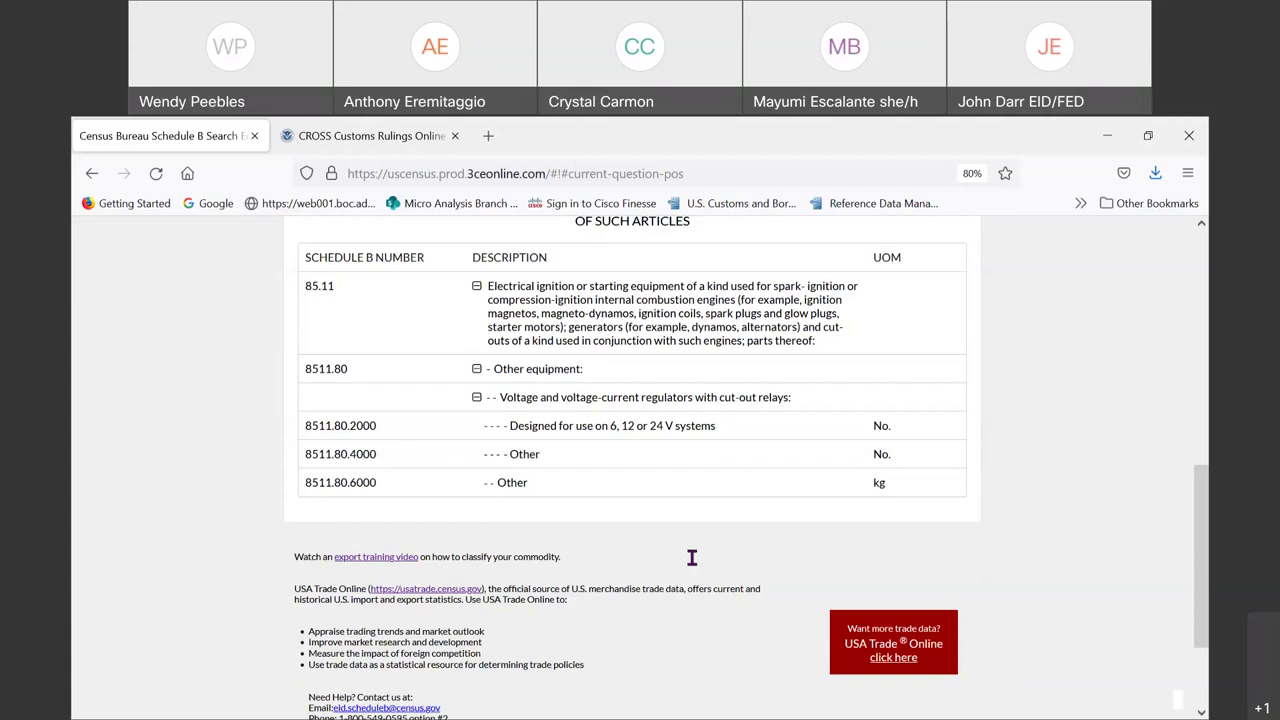
scroll(693, 560, down, 3)
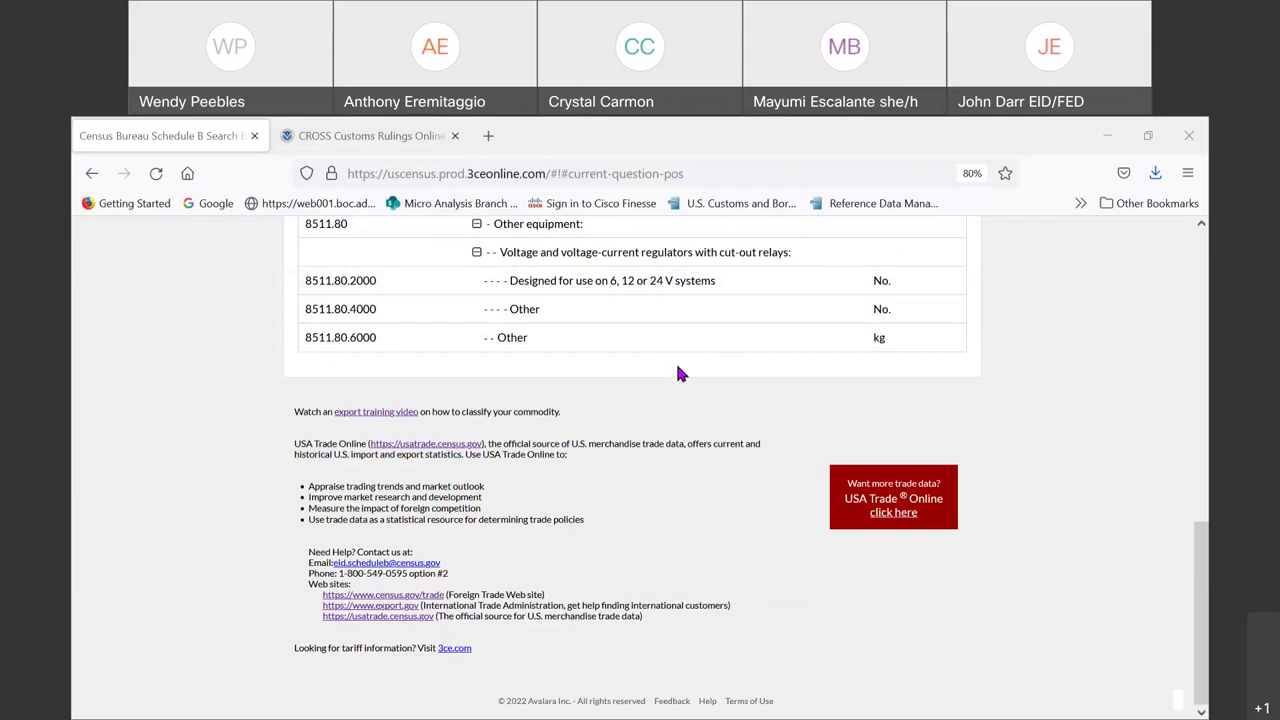
Replace the product description with "trolley" and classify it.
scroll(677, 374, up, 10)
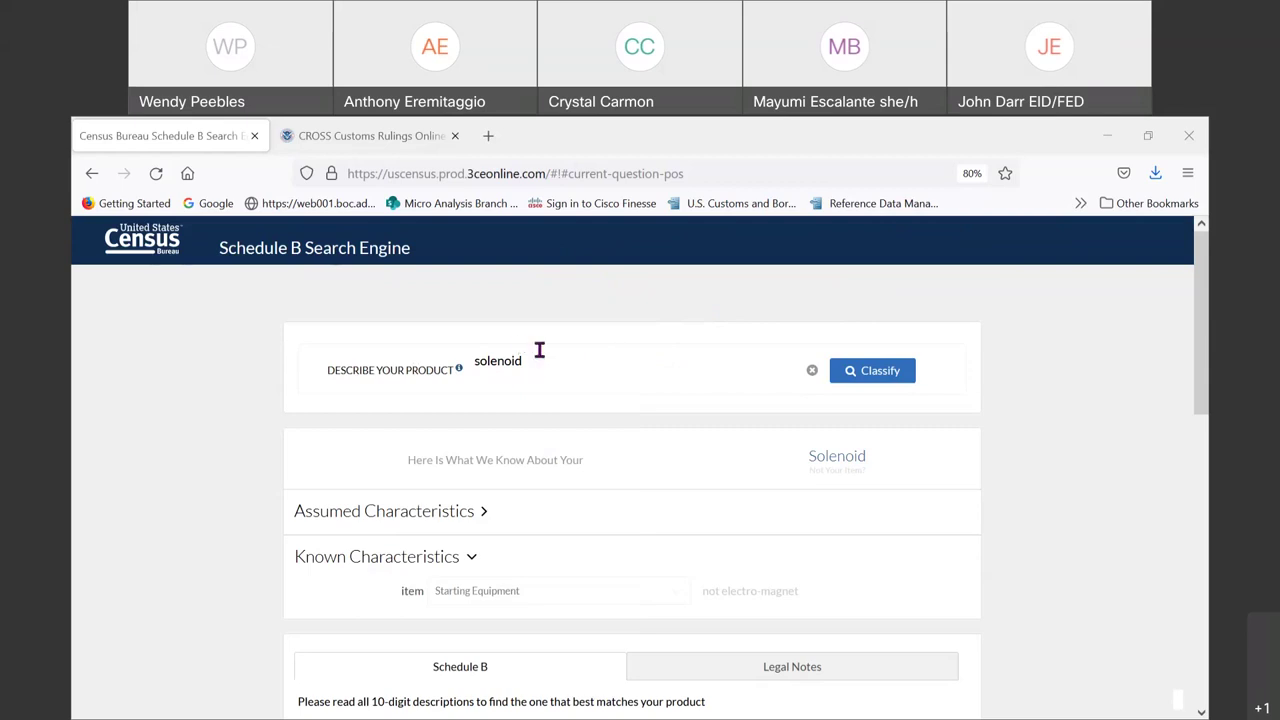
click(483, 364)
double_click(483, 364)
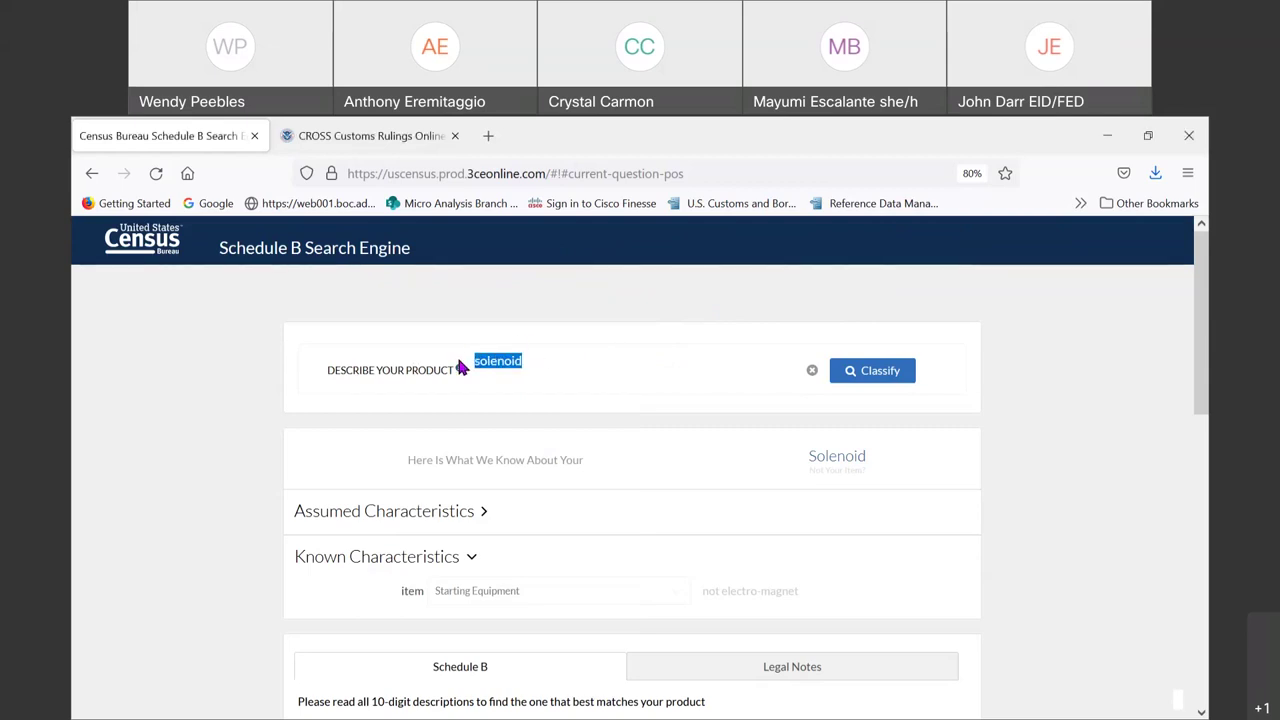
key(BackSpace)
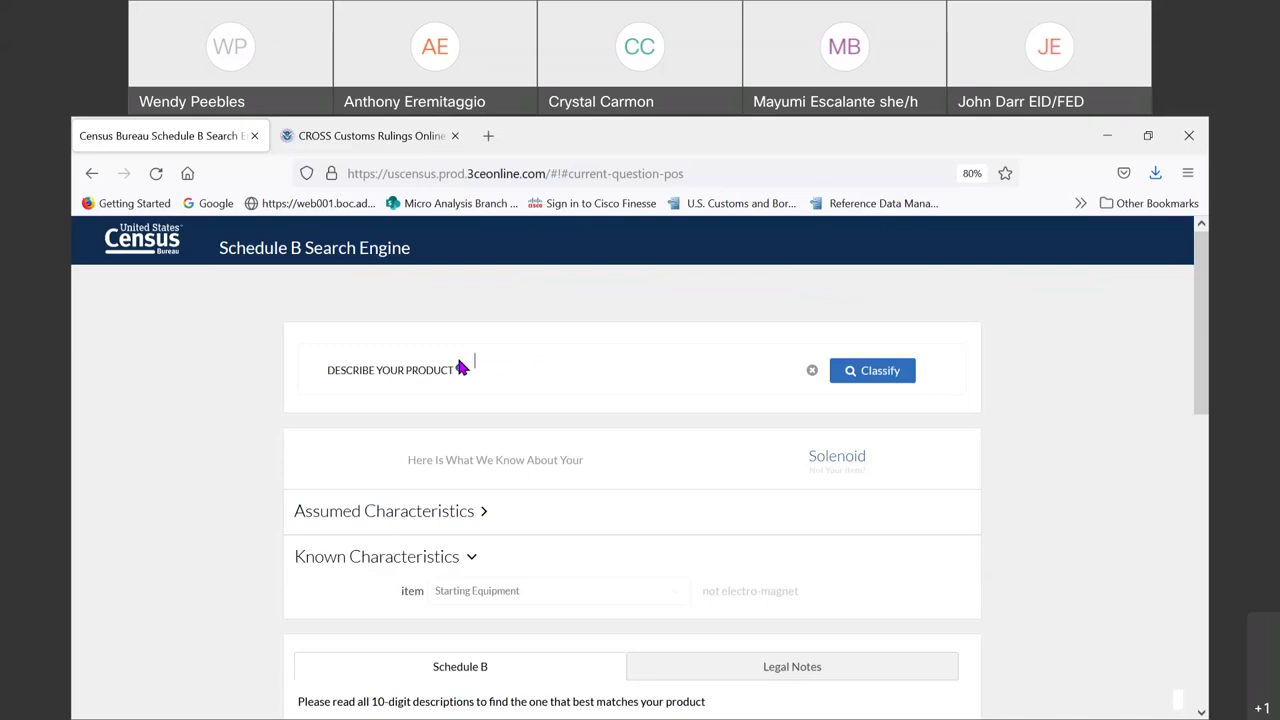
text(trolle)
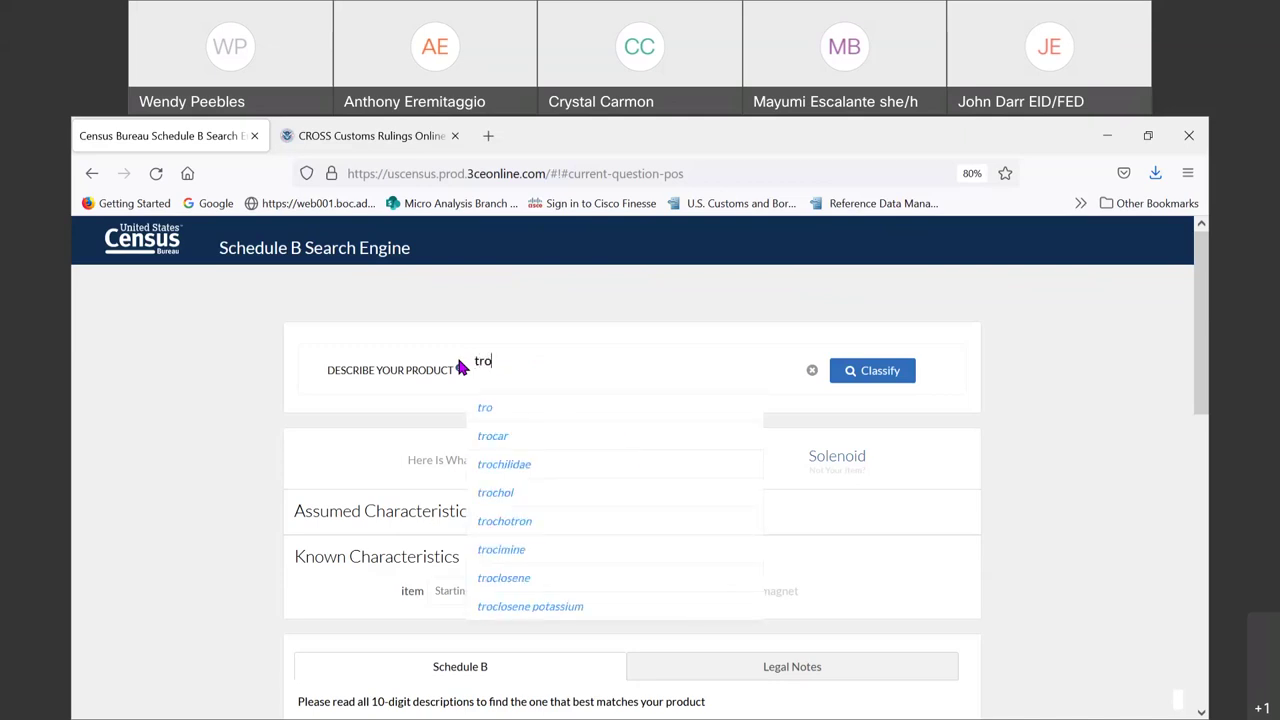
text(y)
key(Return)
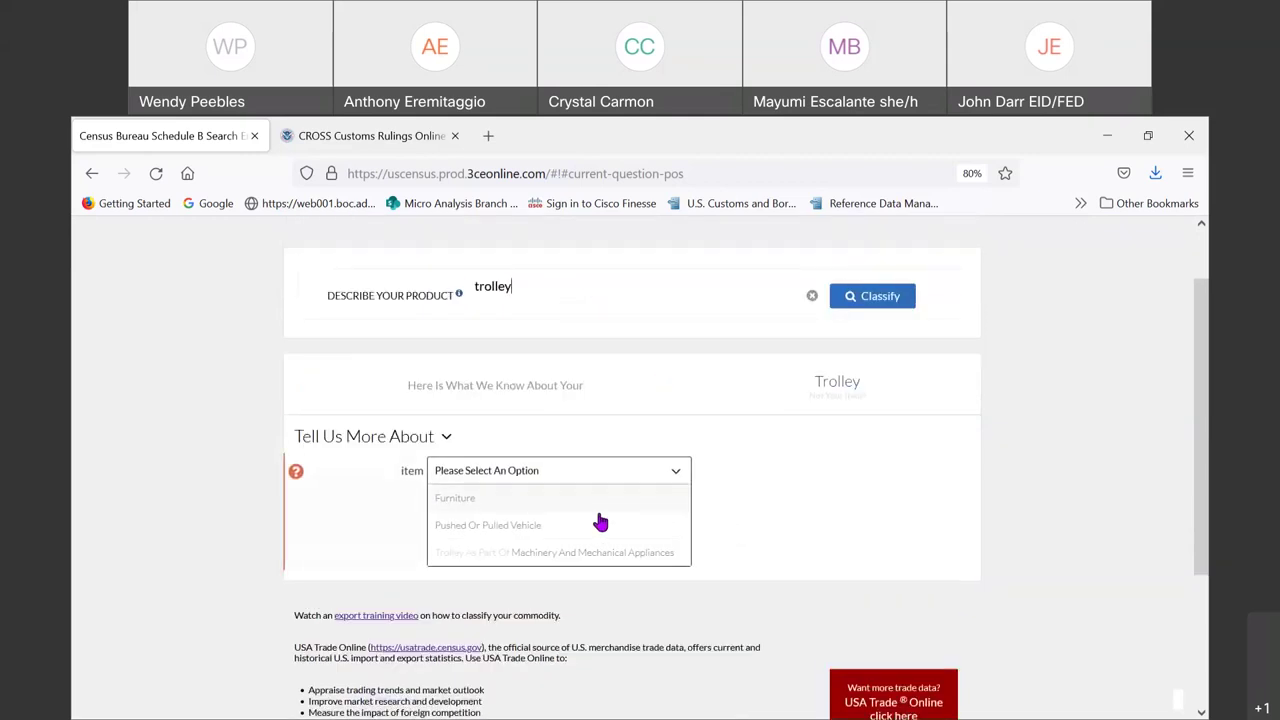
Set the trolley's item to Trolley As Part Of Machinery And Mechanical Appliances.
scroll(530, 505, down, 1)
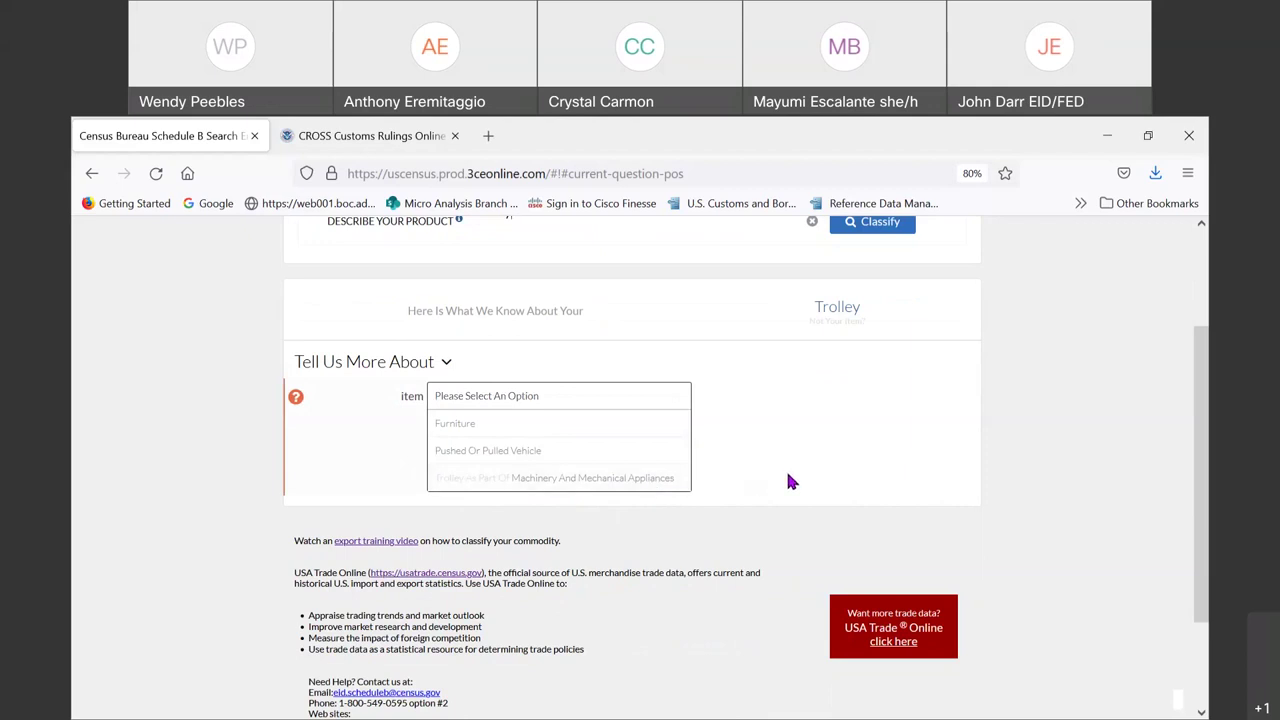
click(522, 482)
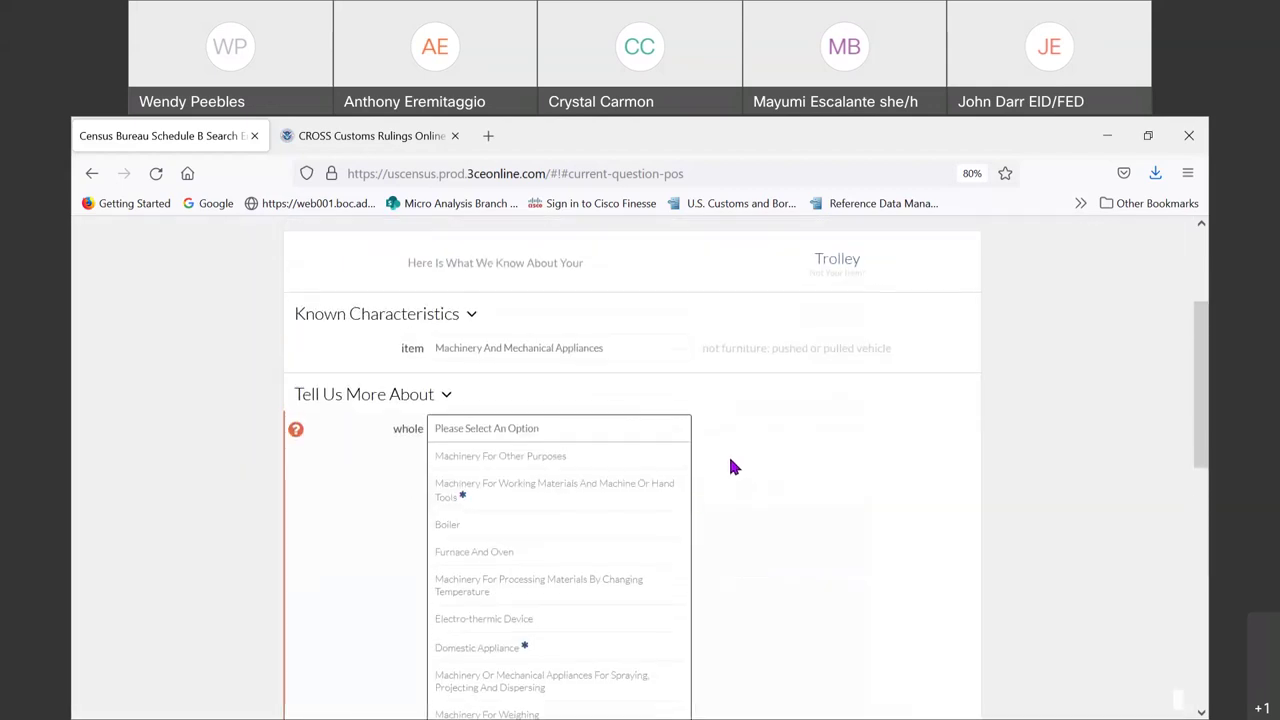
scroll(728, 470, up, 1)
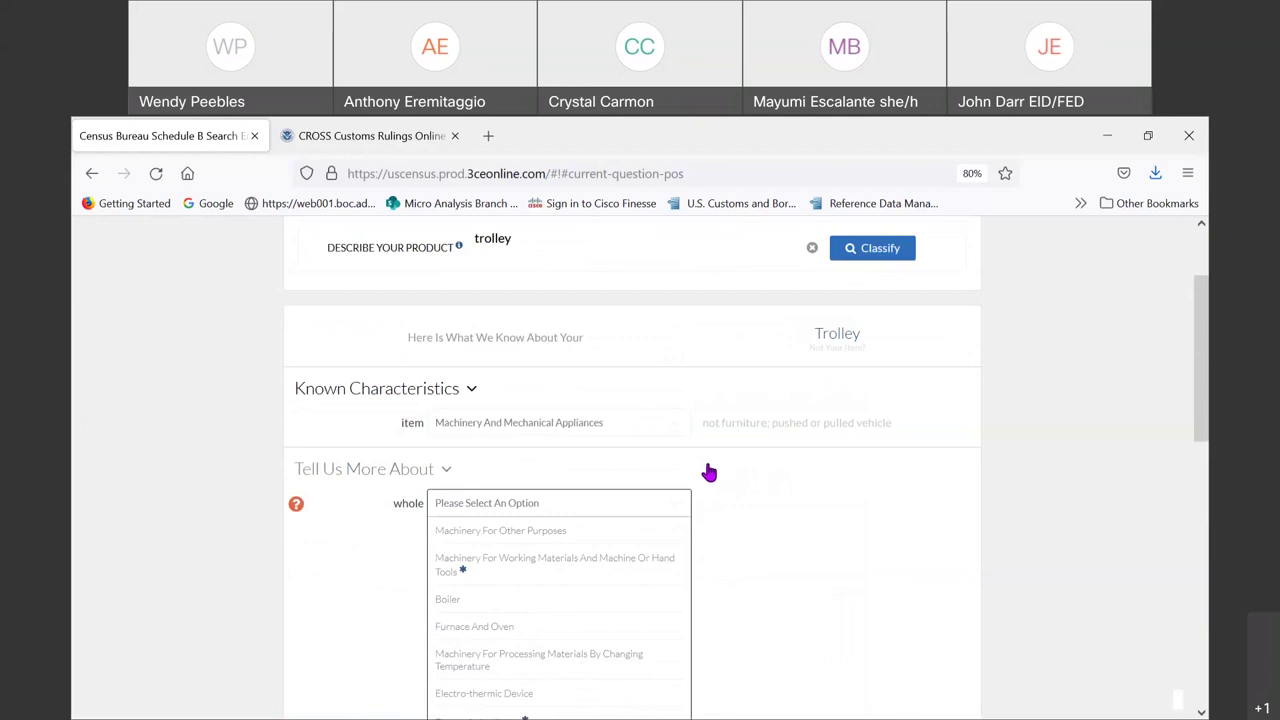
click(676, 433)
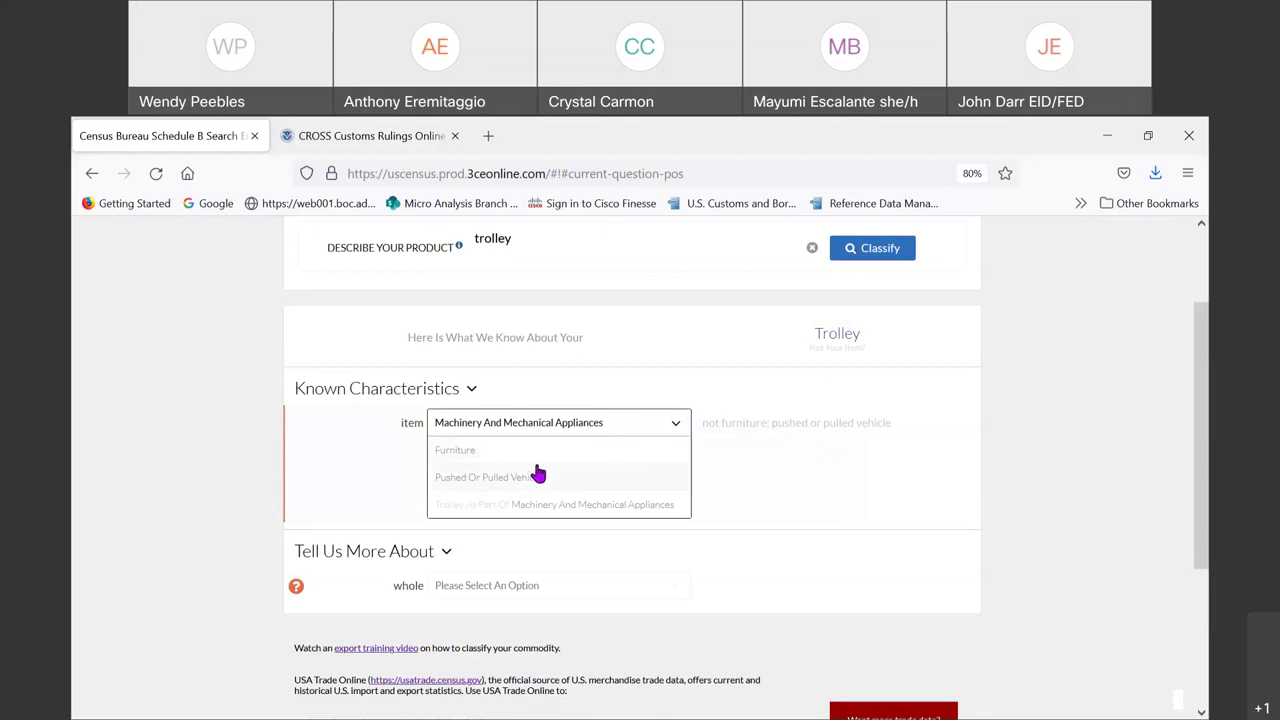
click(600, 505)
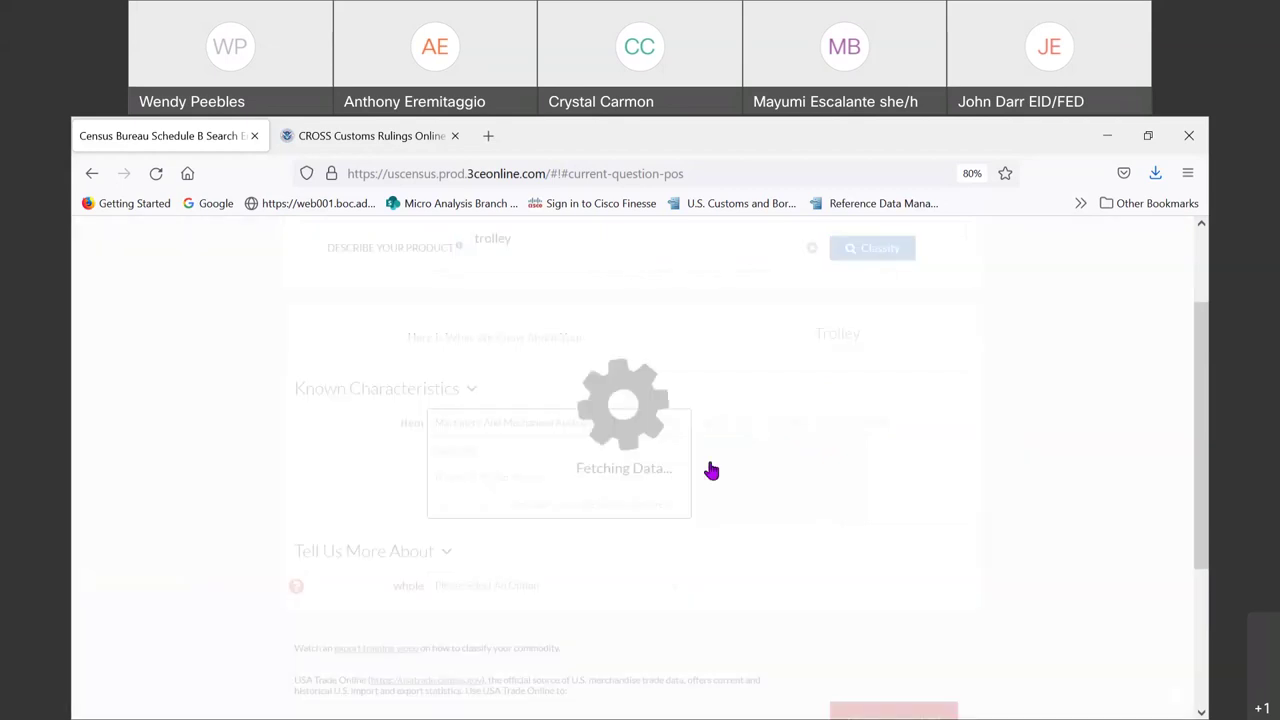
Review the machinery types offered for the trolley's whole and choose Machinery For Other Purposes.
scroll(741, 468, down, 3)
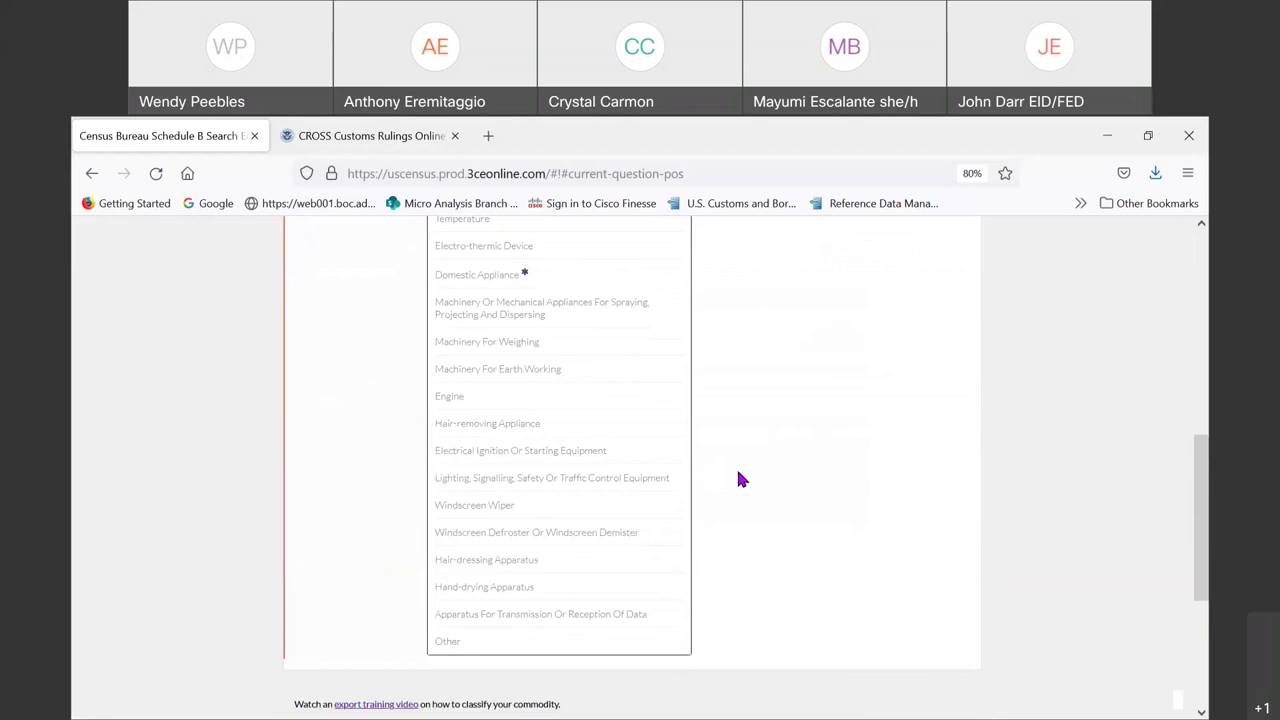
scroll(736, 483, up, 5)
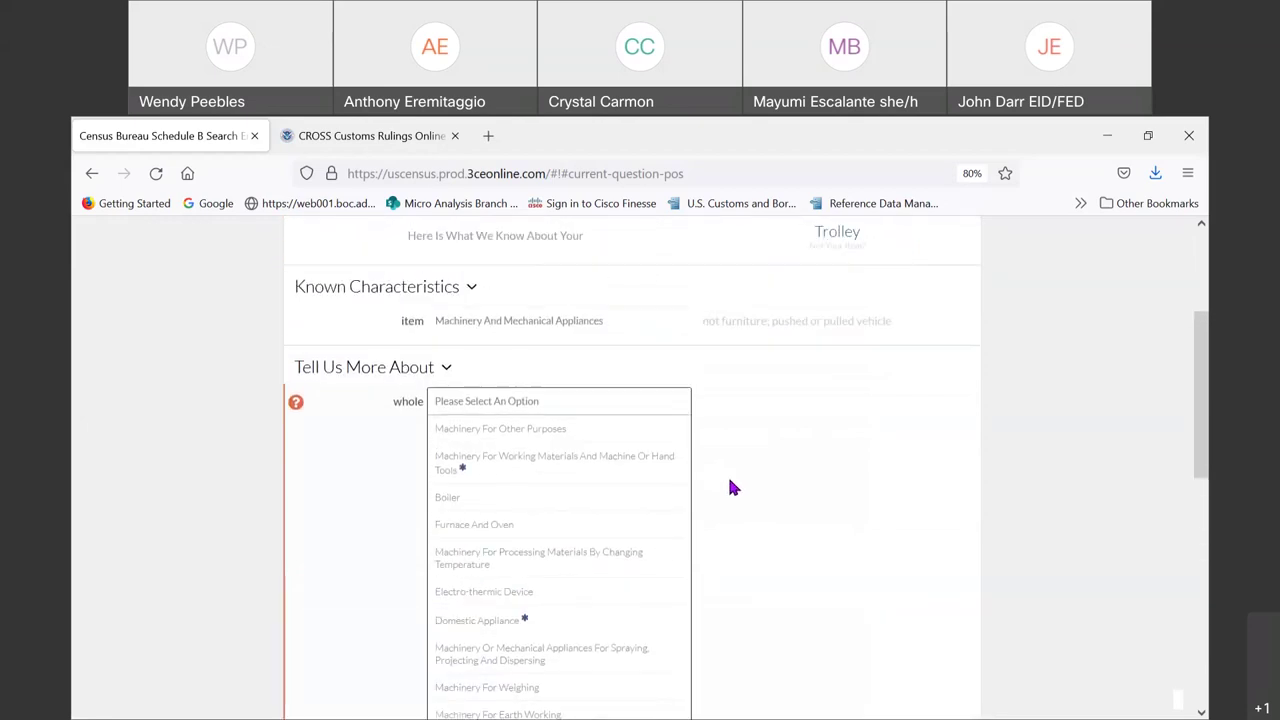
scroll(729, 487, down, 2)
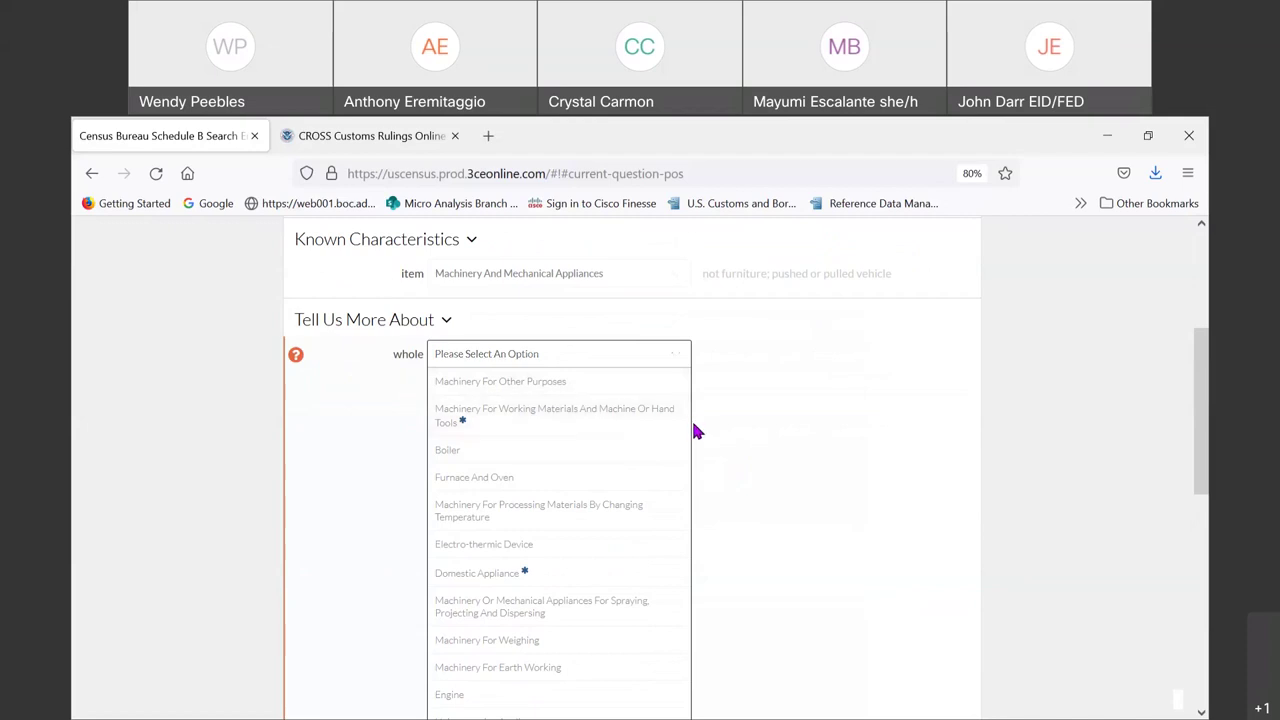
scroll(697, 438, down, 1)
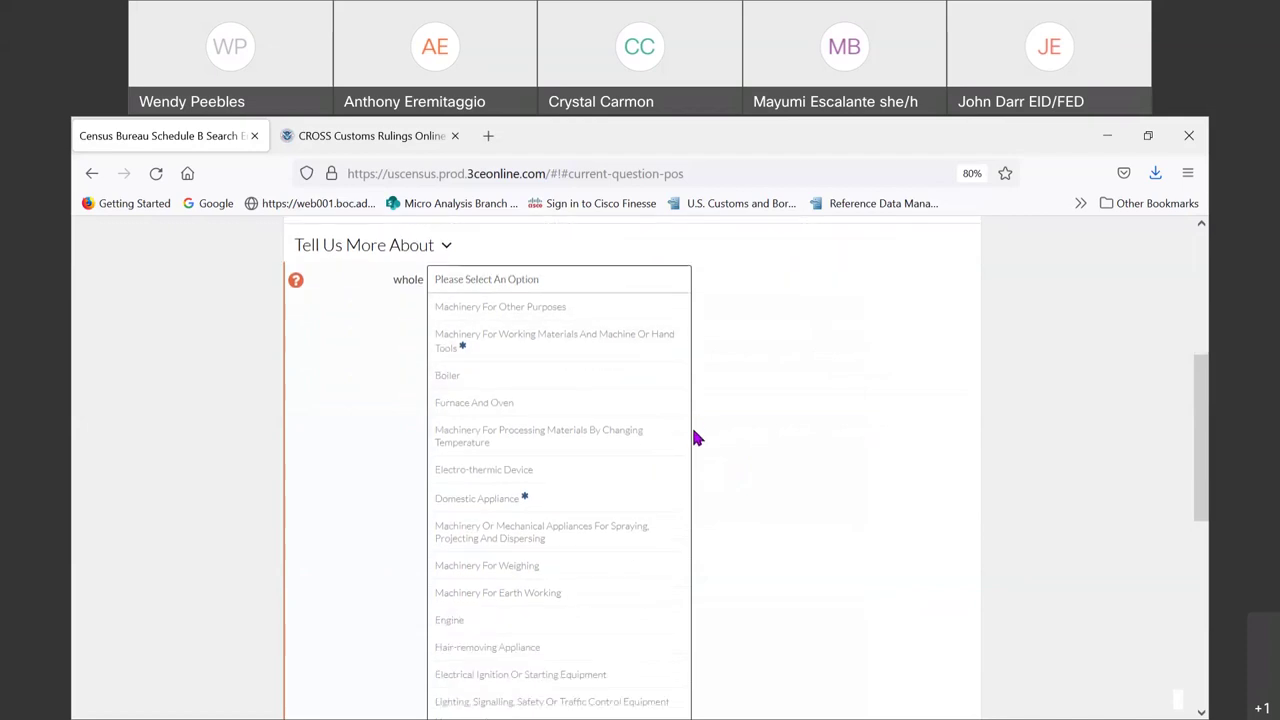
scroll(697, 438, down, 1)
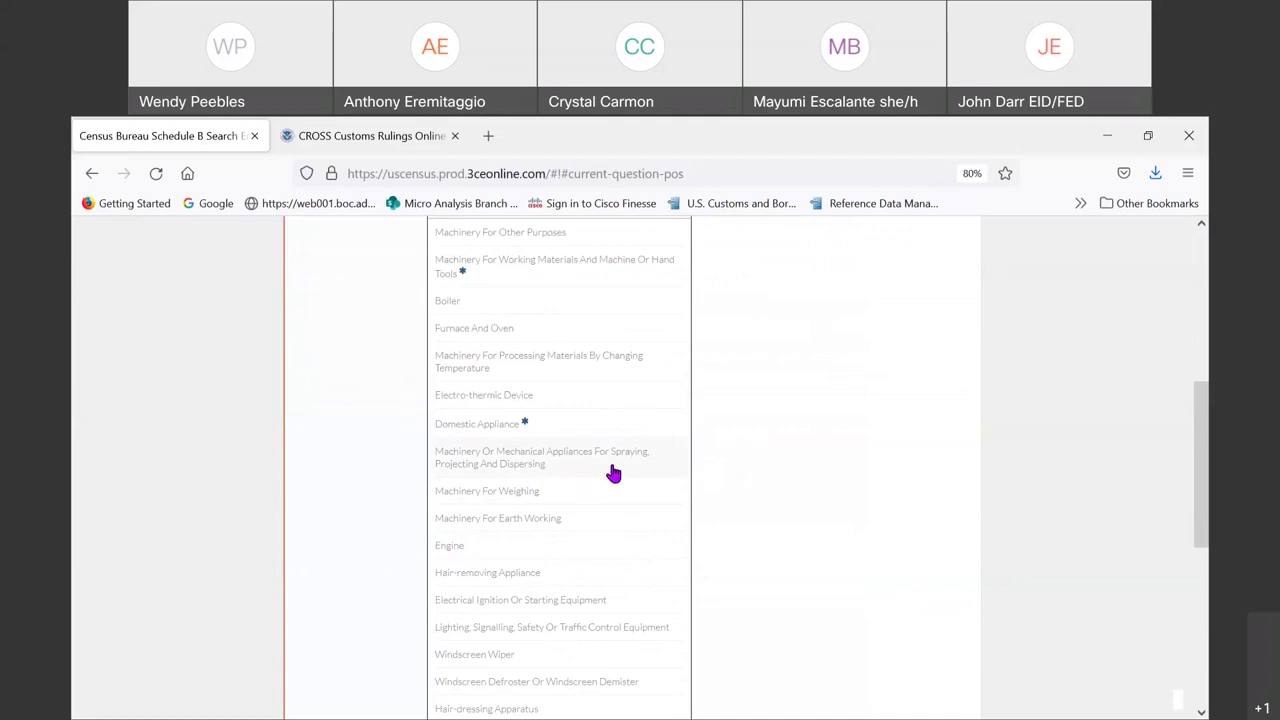
scroll(617, 469, down, 2)
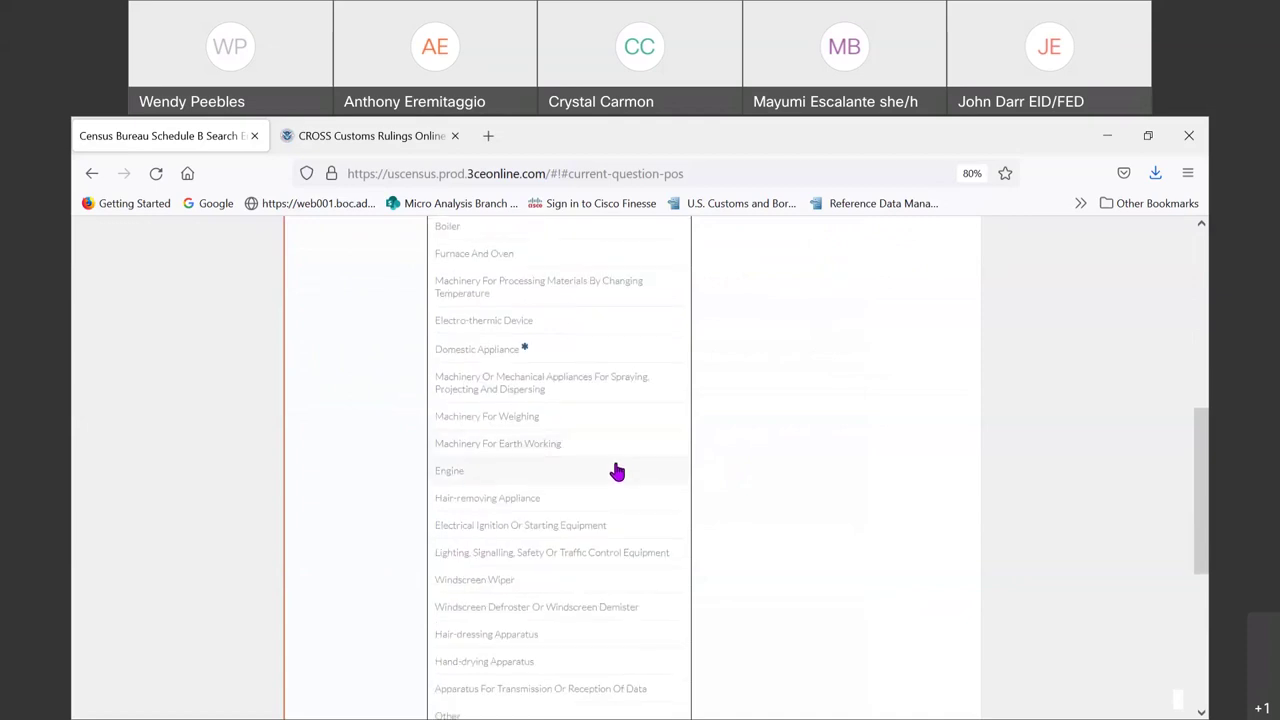
scroll(617, 471, up, 2)
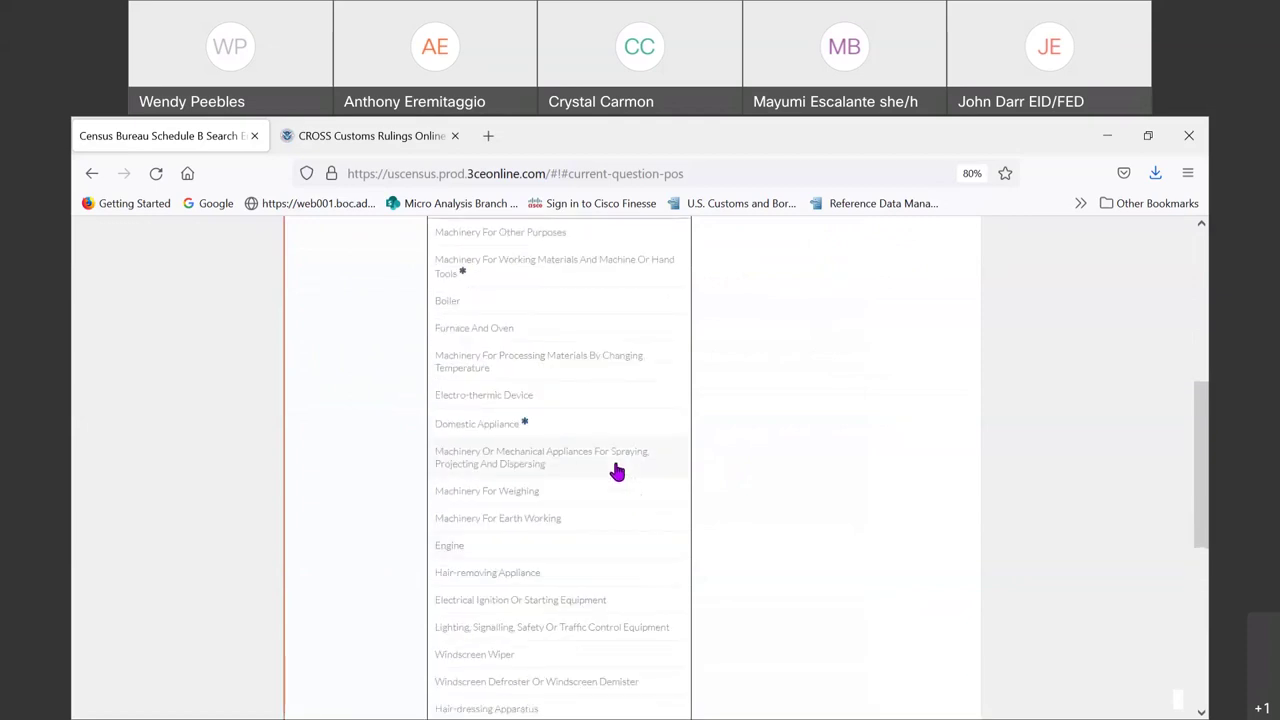
scroll(617, 469, down, 2)
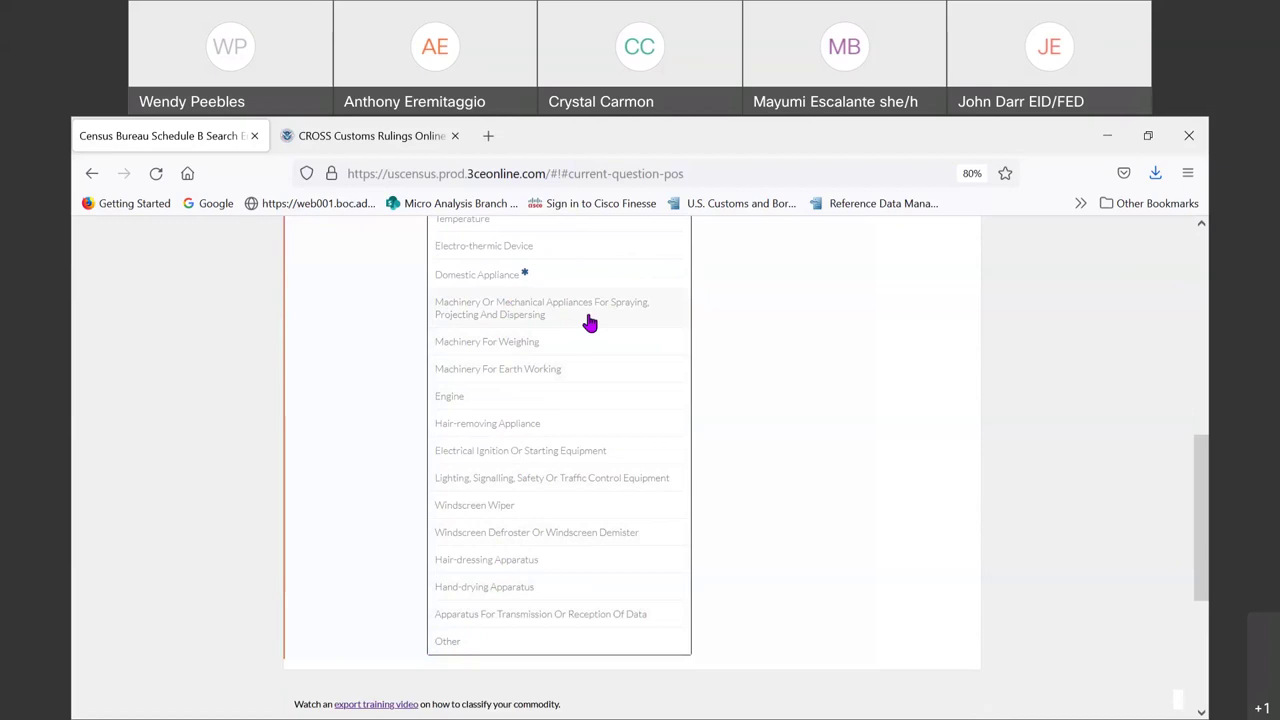
scroll(588, 322, up, 3)
scroll(588, 322, up, 3)
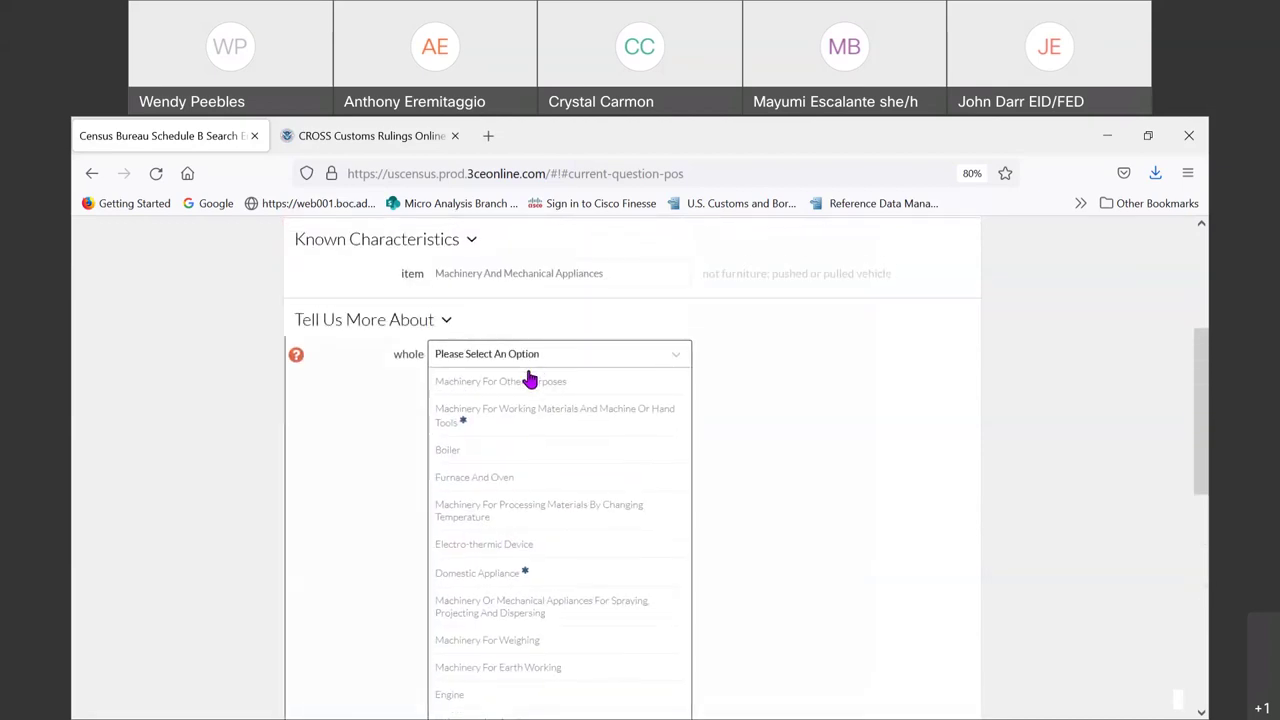
click(512, 383)
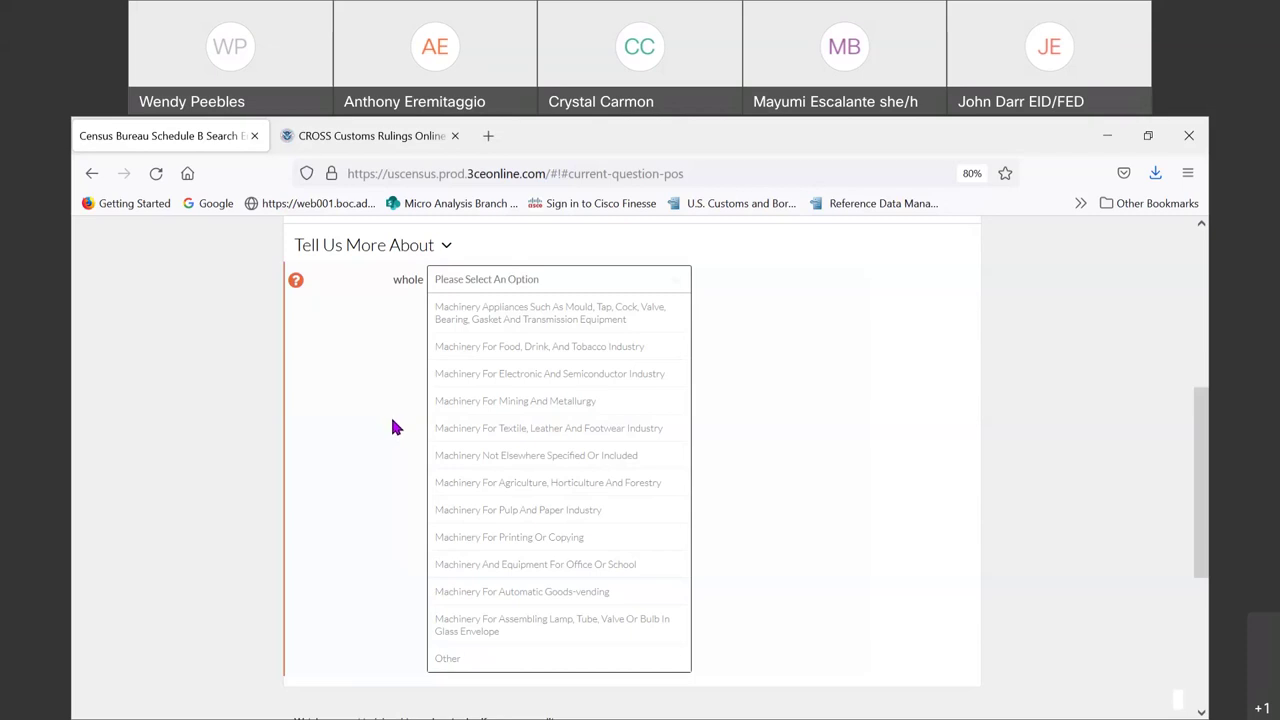
Narrow the trolley's whole to Machinery Not Elsewhere Specified Or Included and Other, with Electrical Element Or Component as the incorporated component.
click(496, 458)
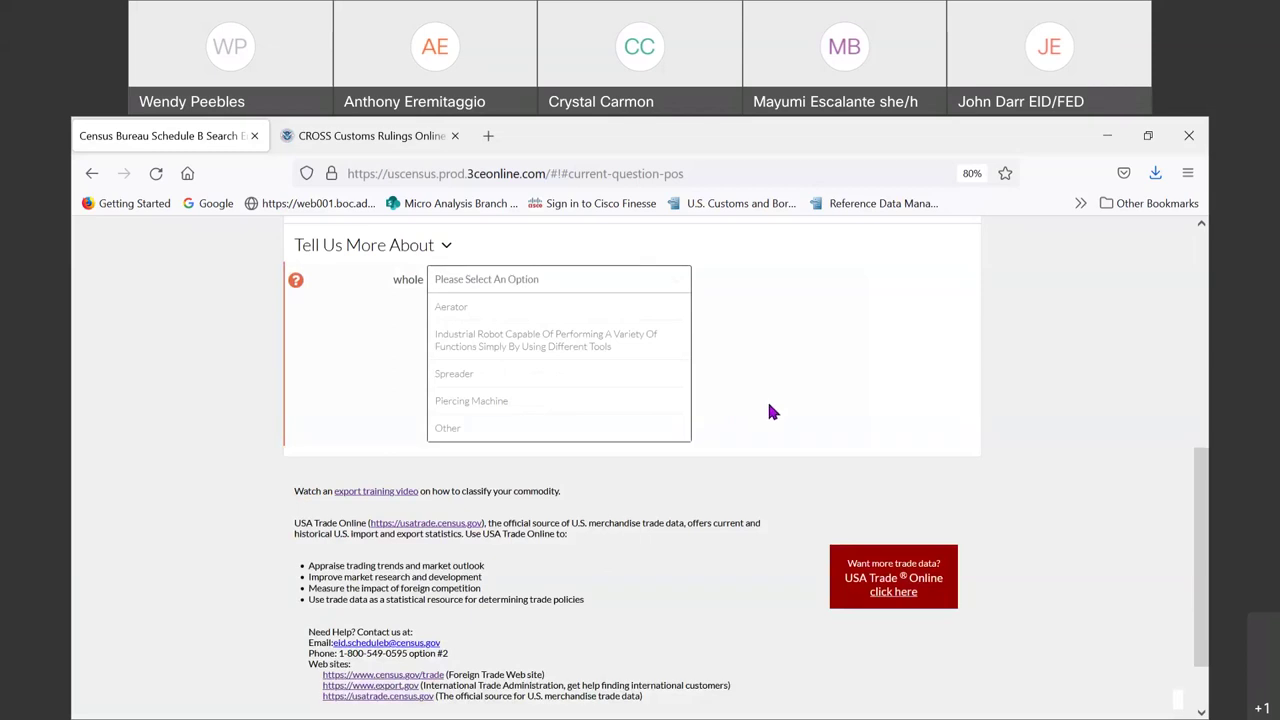
click(449, 432)
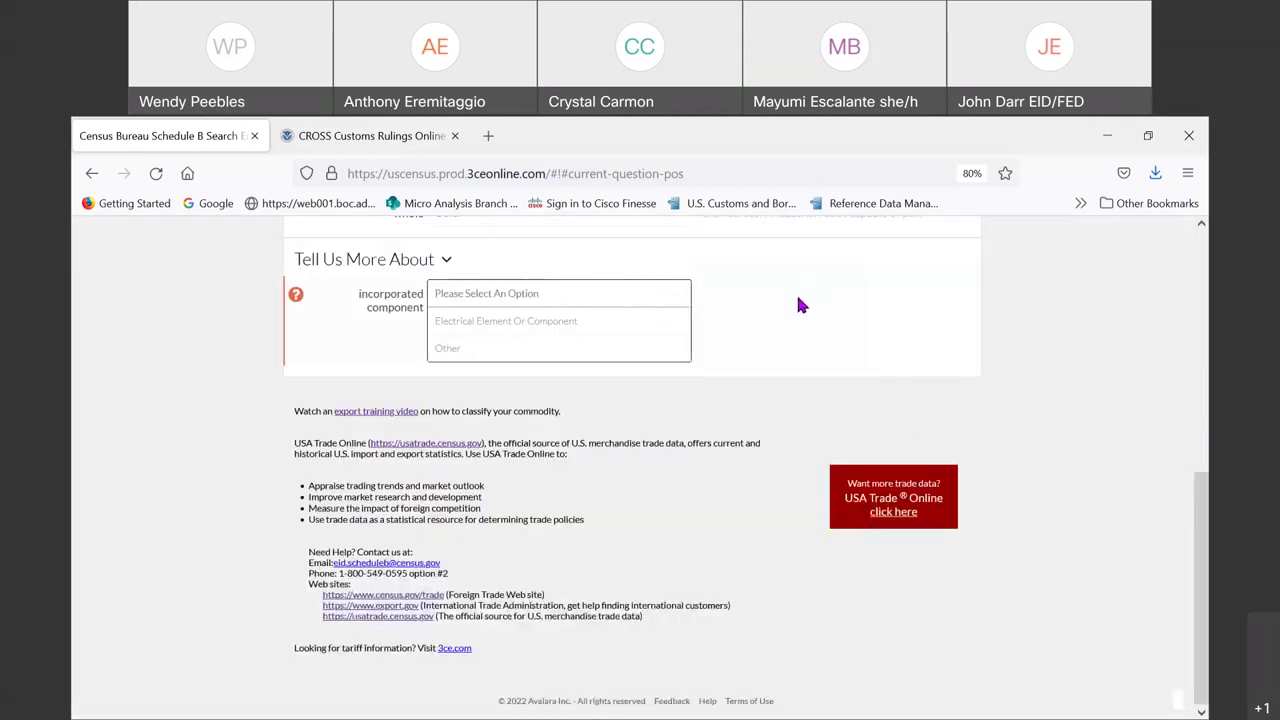
scroll(795, 291, up, 2)
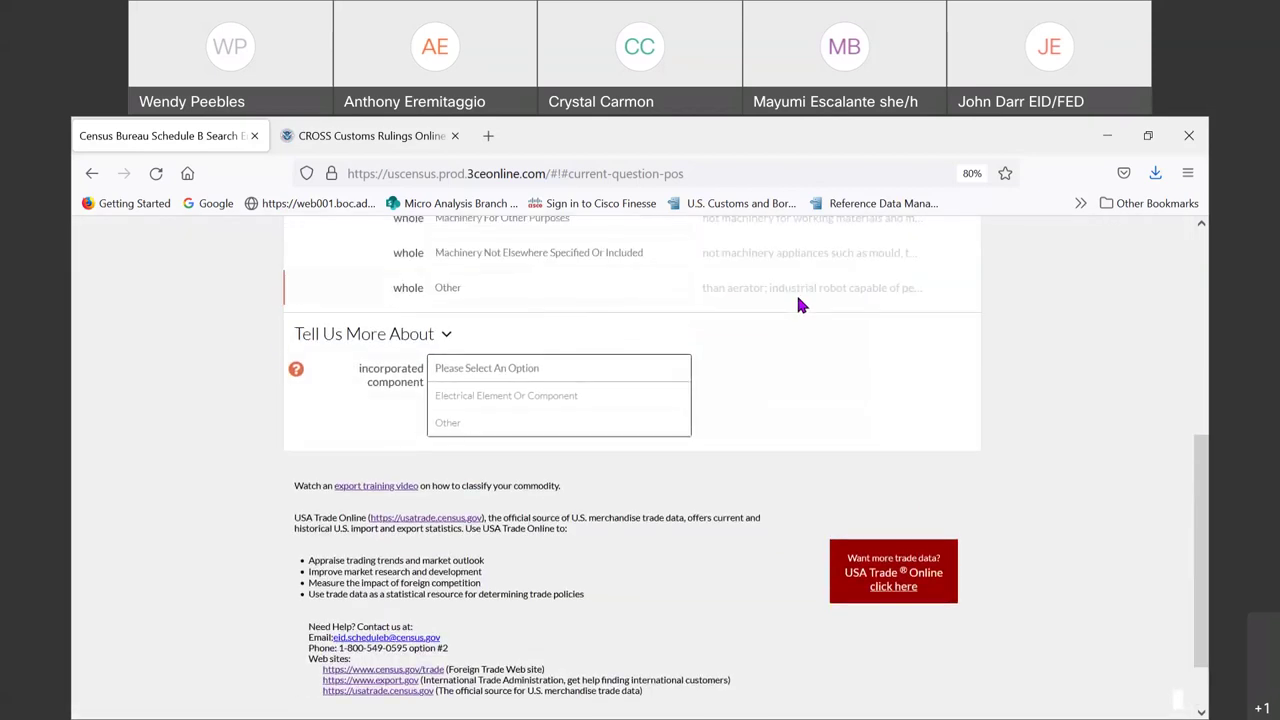
click(562, 396)
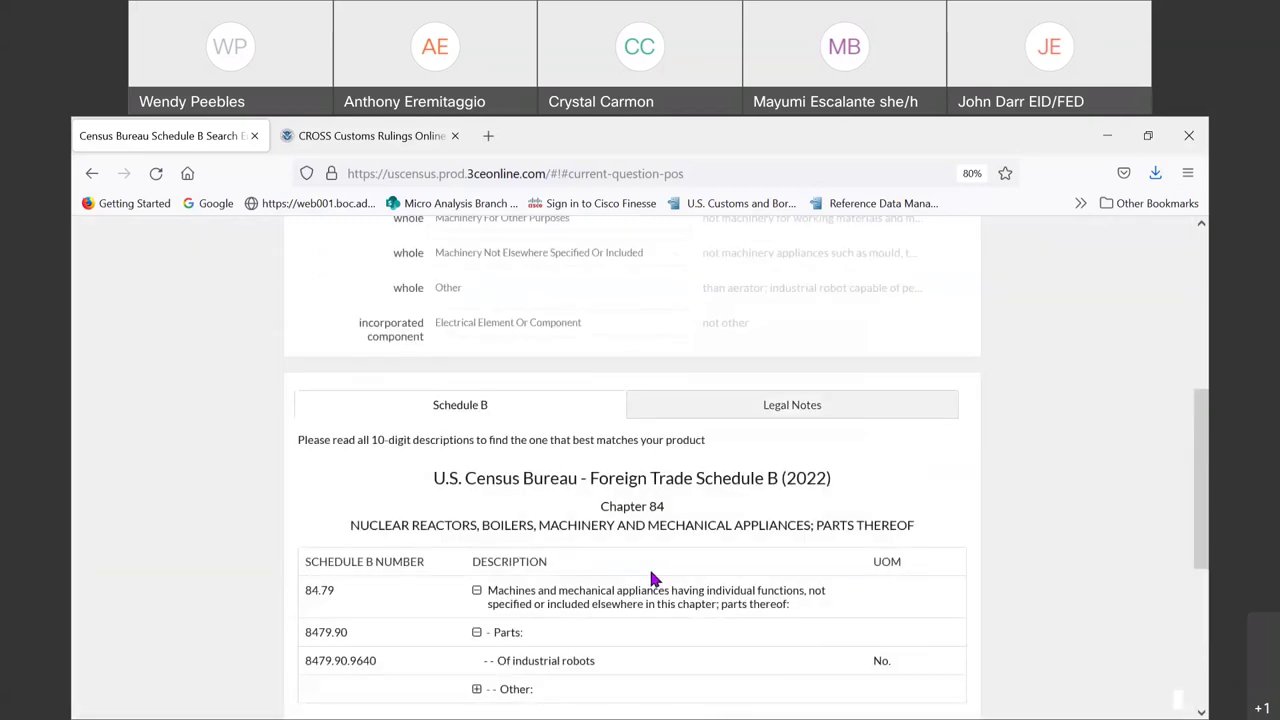
Expand the Other subgroup under 8479.90 Parts and review its 10-digit descriptions.
scroll(647, 568, down, 3)
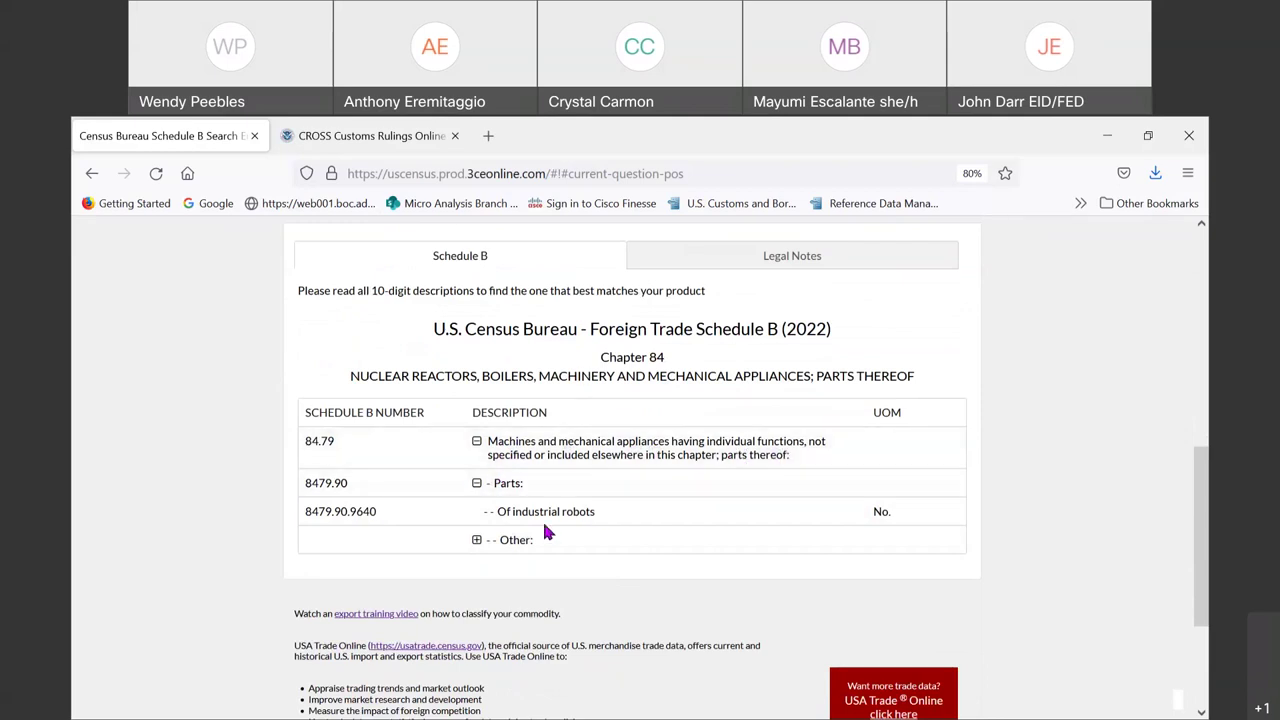
click(477, 541)
scroll(608, 505, down, 1)
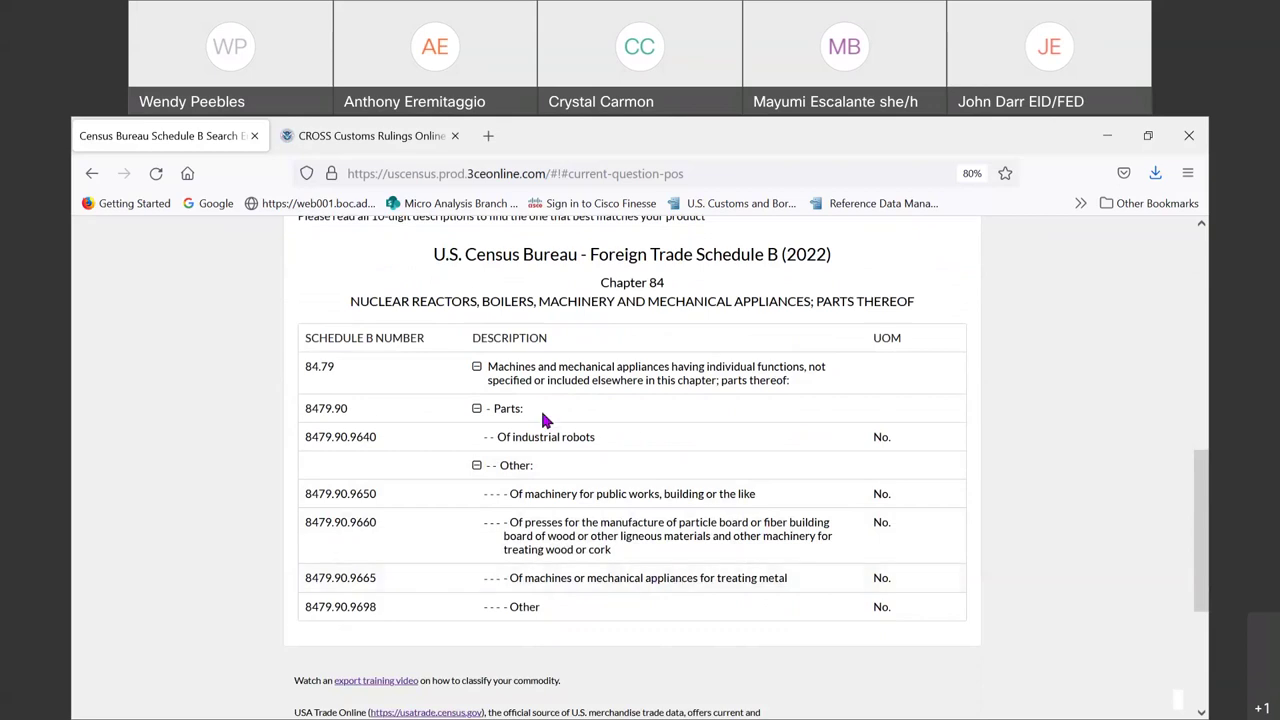
scroll(657, 570, down, 1)
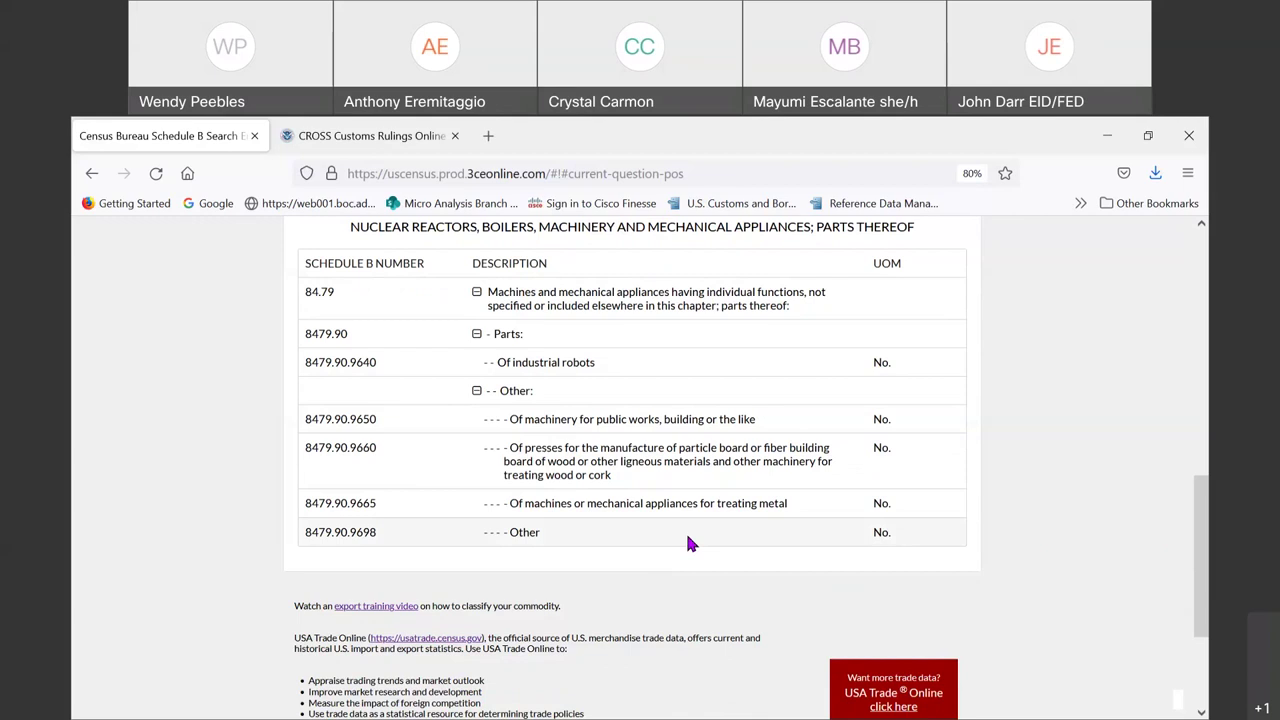
Change the trolley's whole from Machinery Not Elsewhere Specified Or Included to Other and review the Schedule B codes offered.
scroll(688, 543, up, 8)
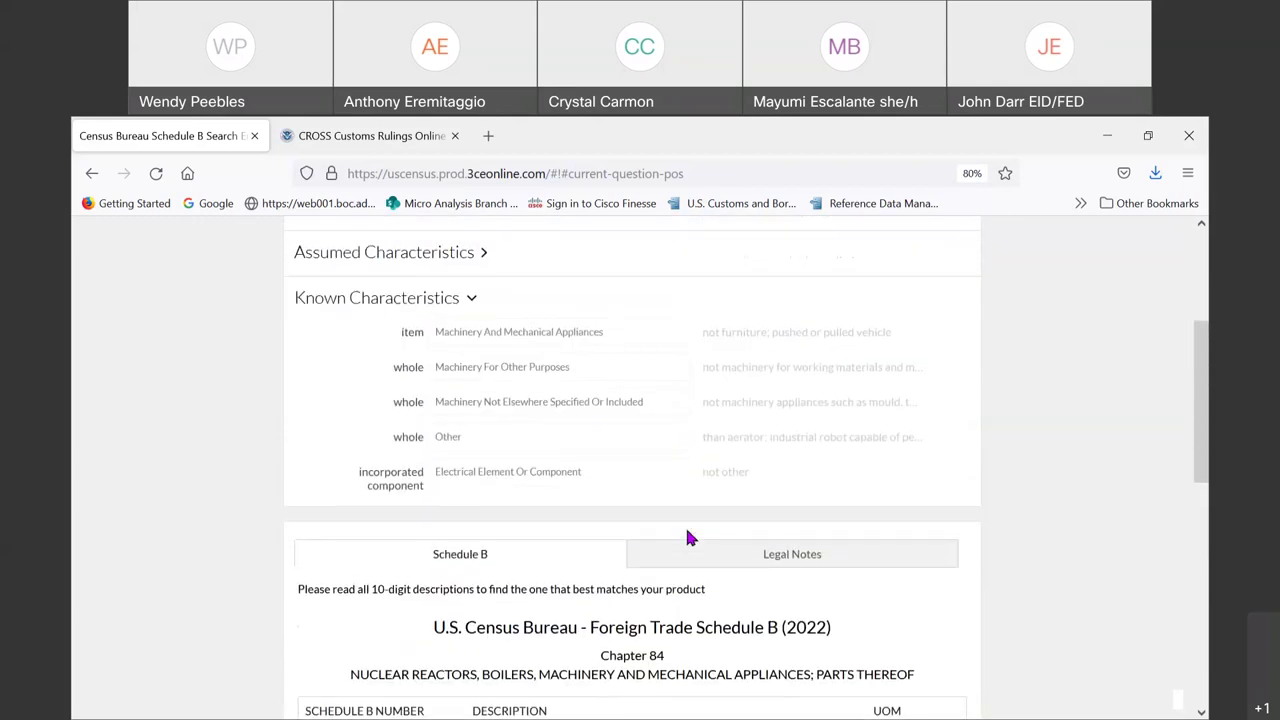
click(676, 408)
scroll(525, 518, down, 5)
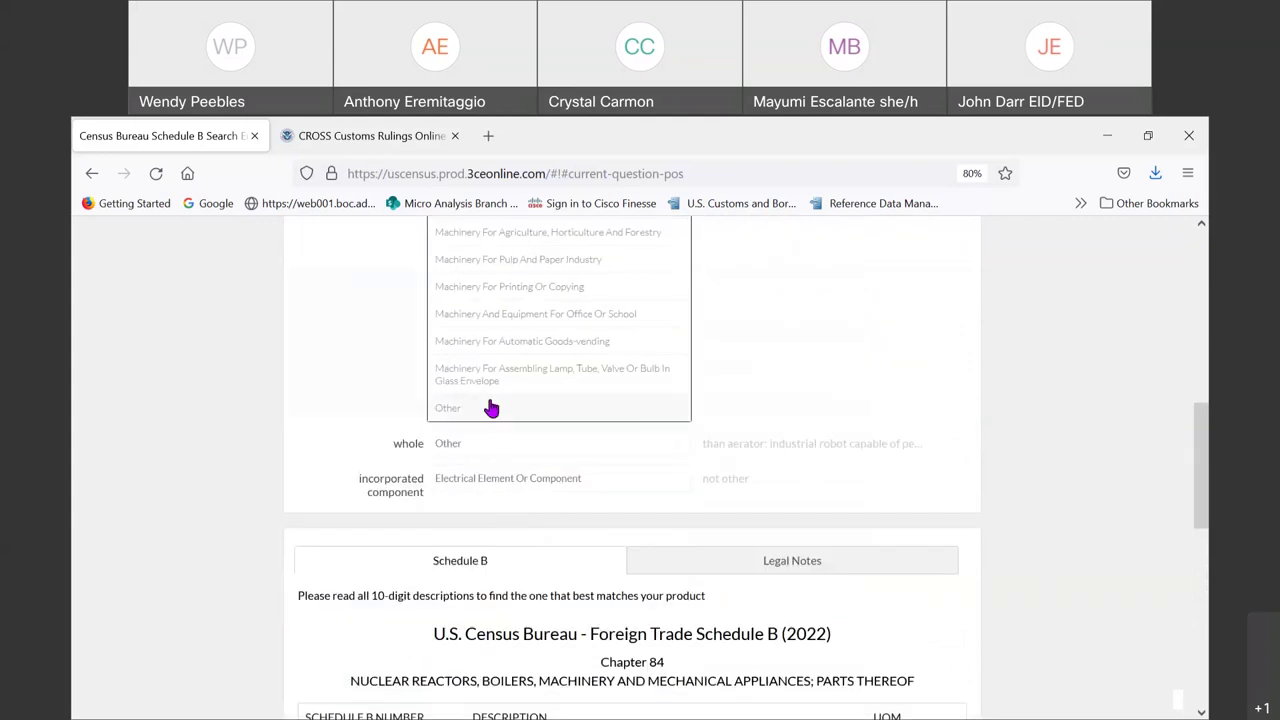
click(475, 409)
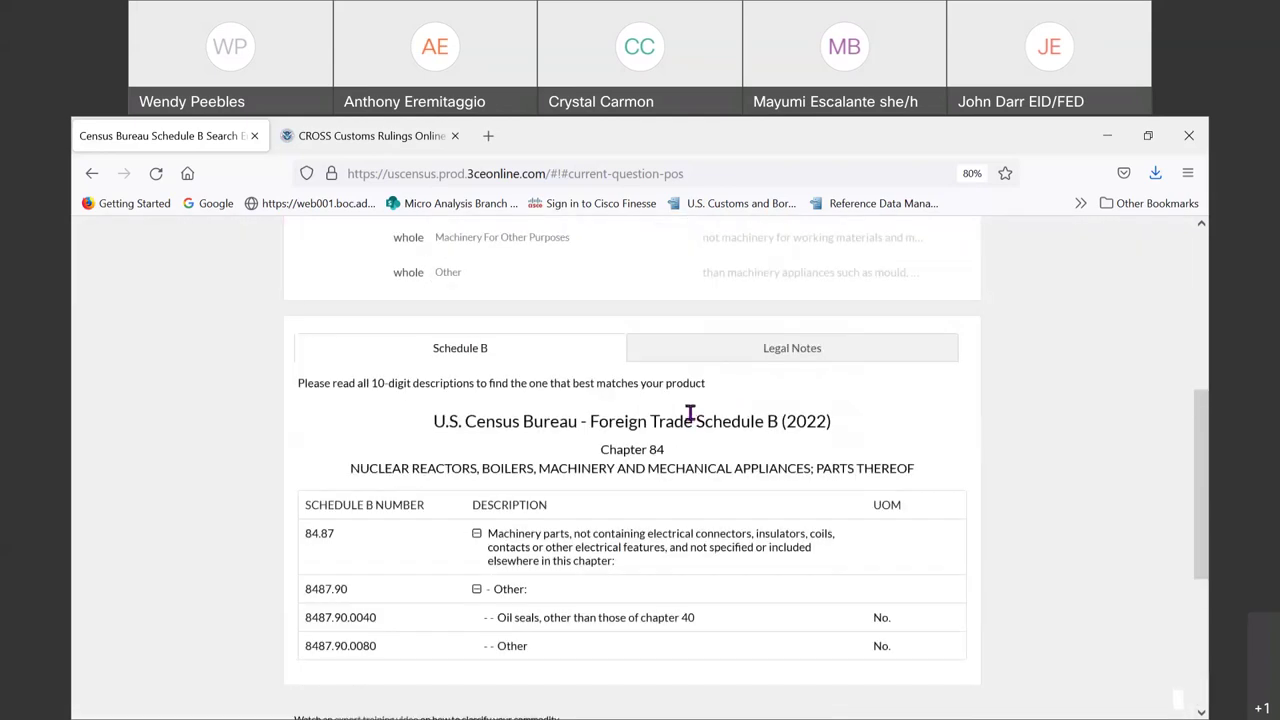
scroll(689, 415, down, 1)
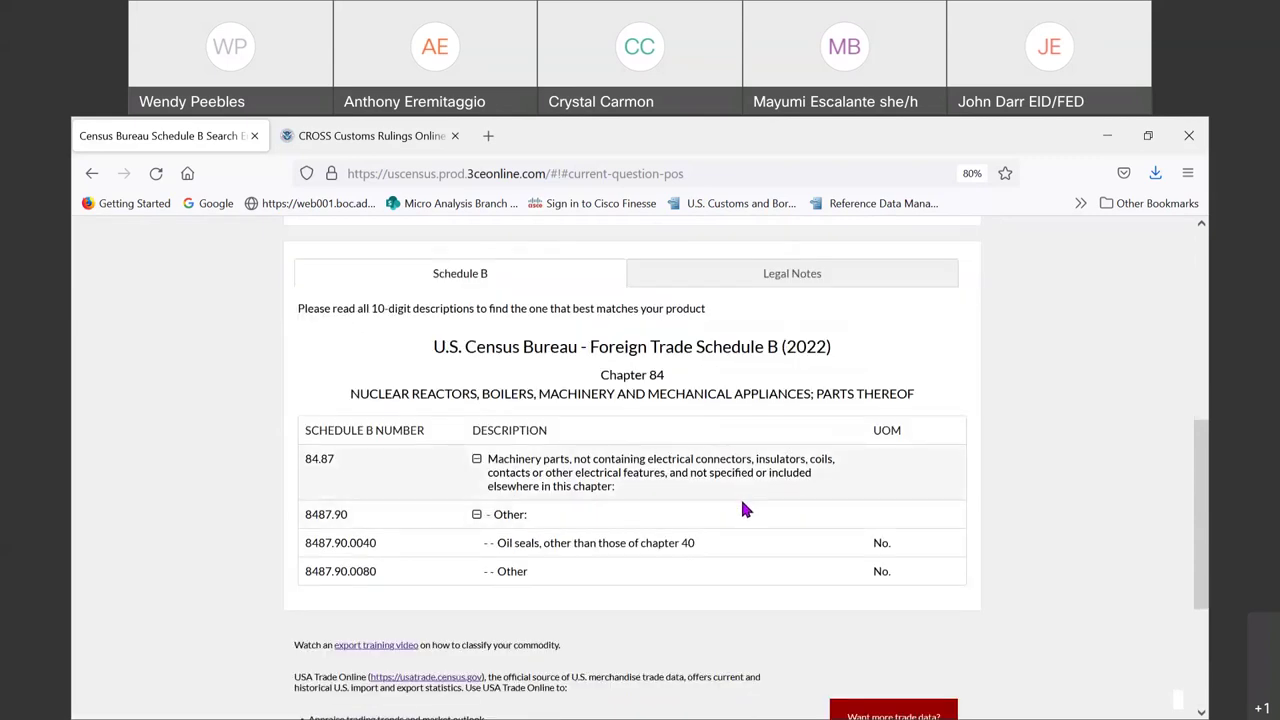
Replace the product description with the code 8479.89 and classify it.
scroll(741, 505, up, 3)
scroll(740, 508, up, 3)
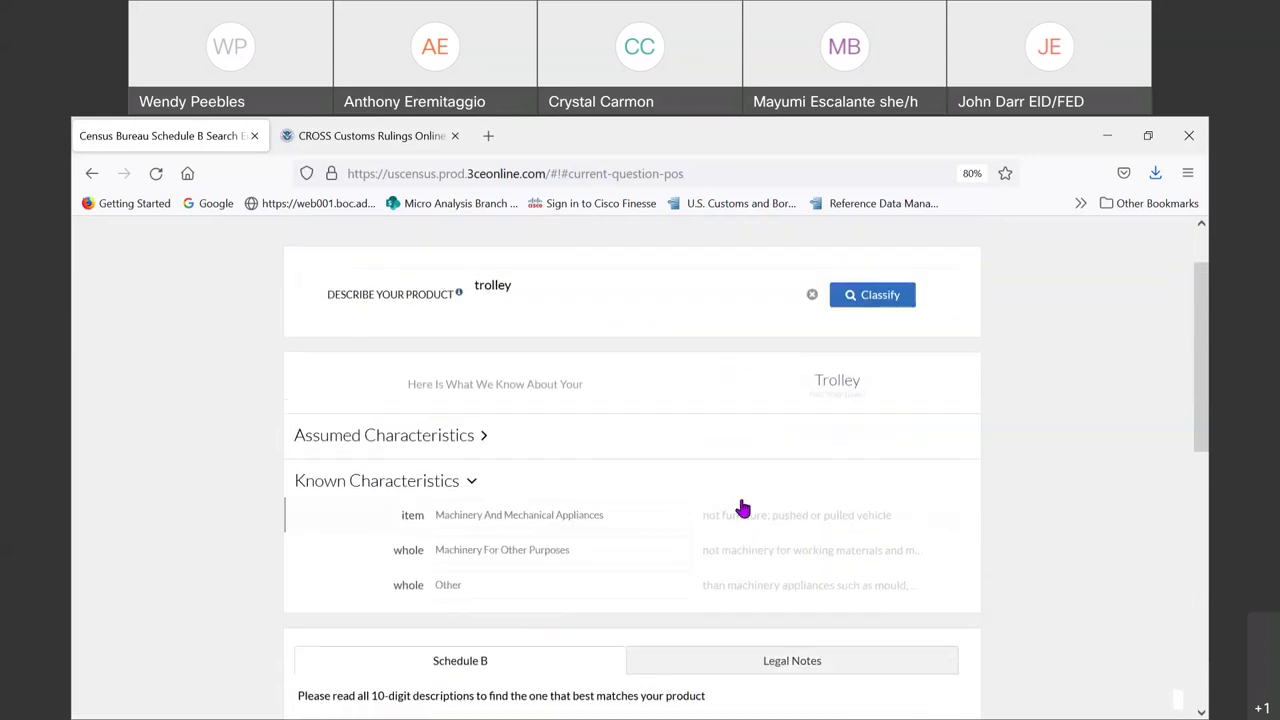
double_click(468, 362)
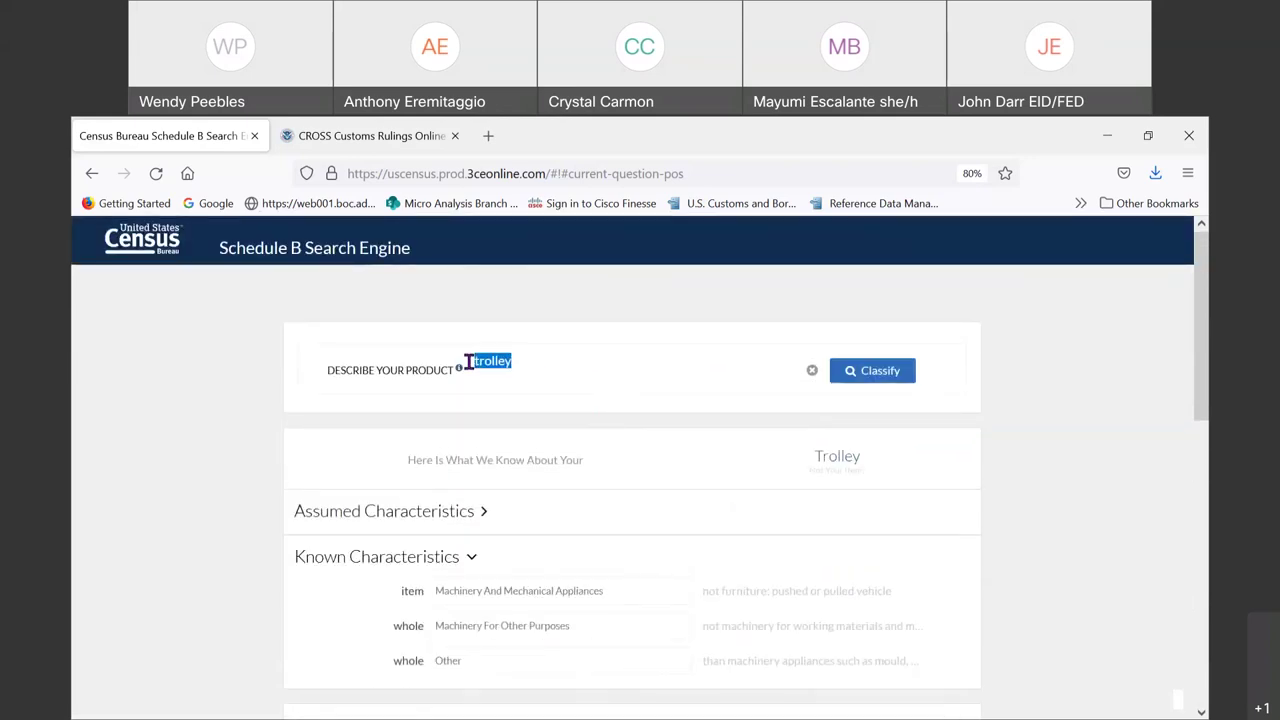
text(8479.89)
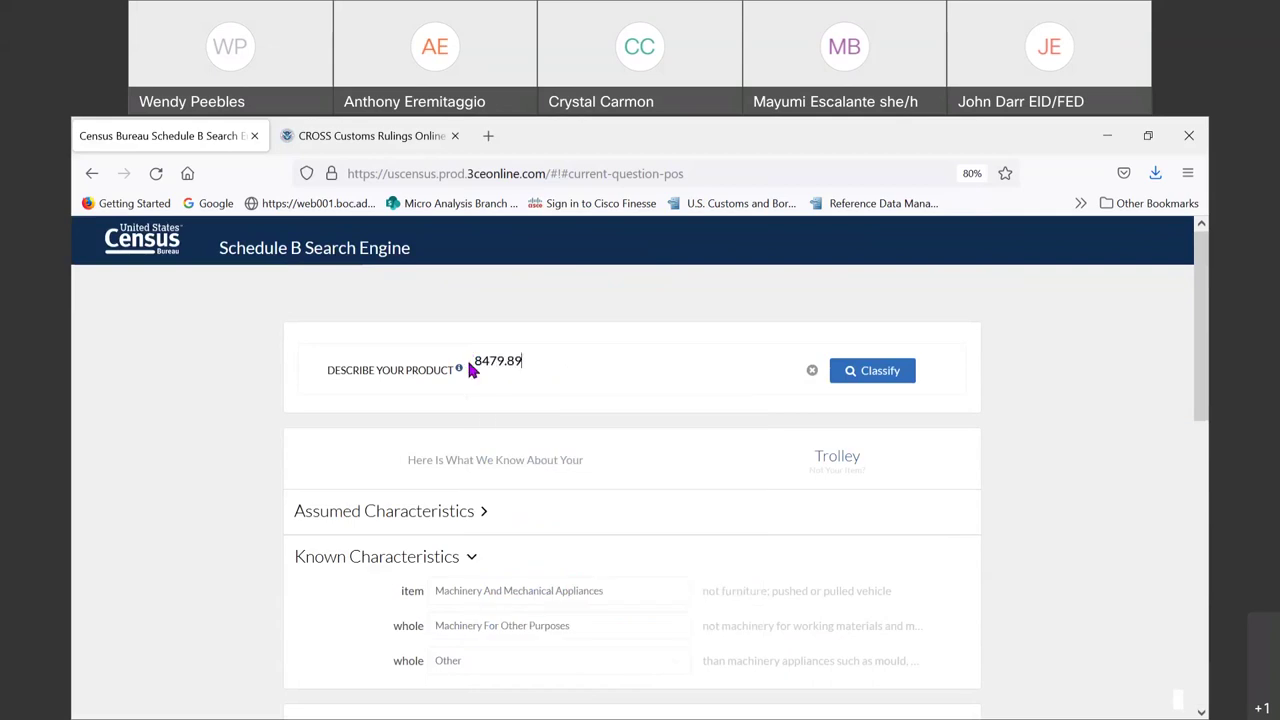
key(Return)
Expand 8479.89 Other and its nested Other subgroup, and review the 10-digit descriptions.
scroll(543, 371, down, 3)
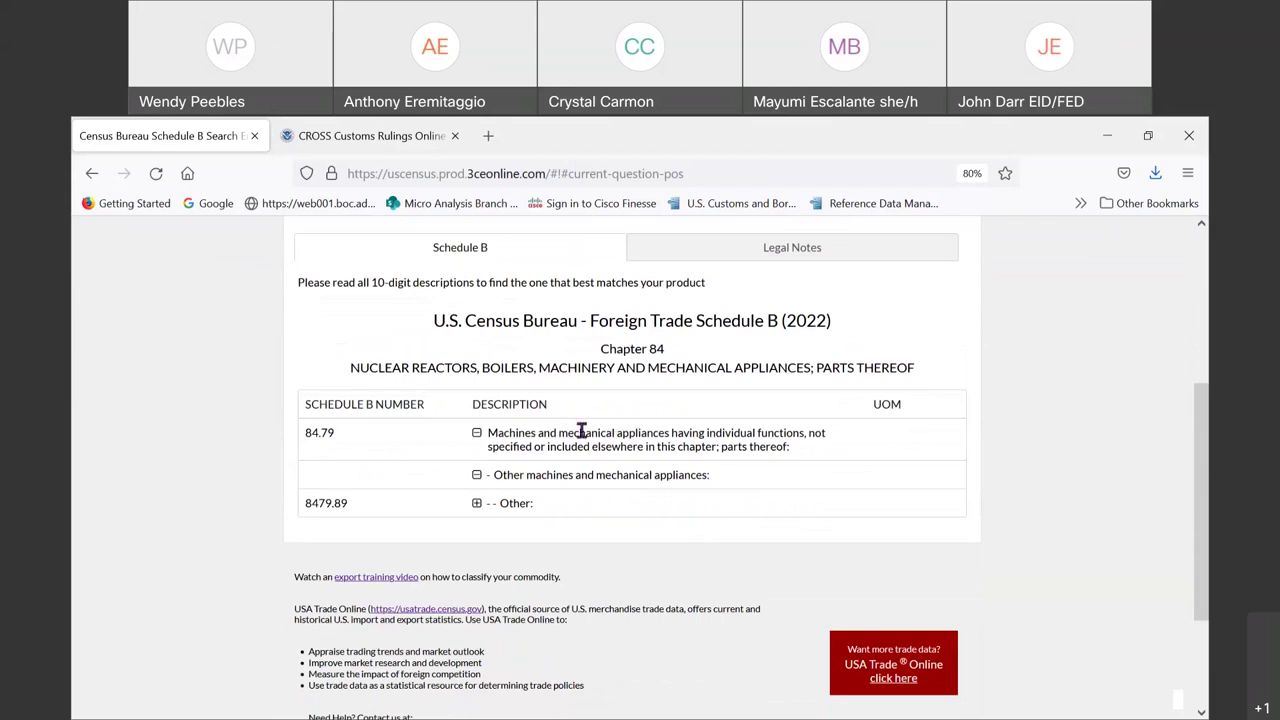
scroll(700, 497, down, 1)
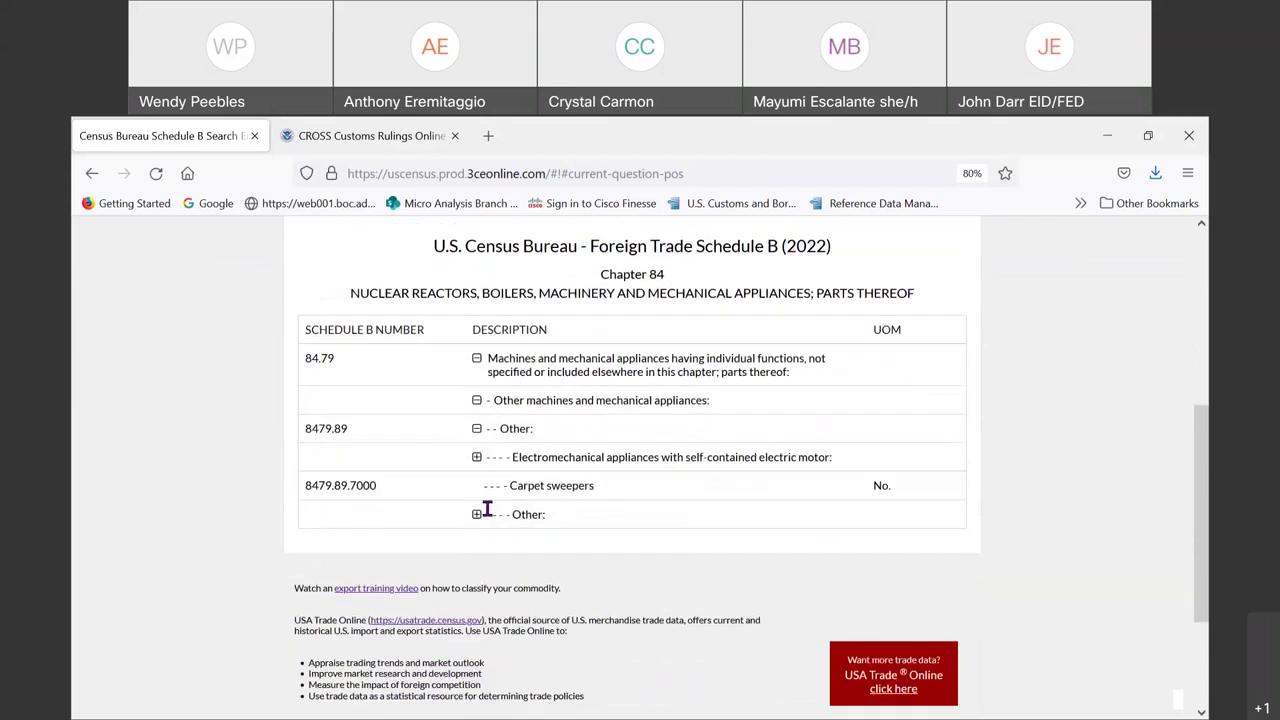
click(477, 514)
scroll(666, 503, down, 2)
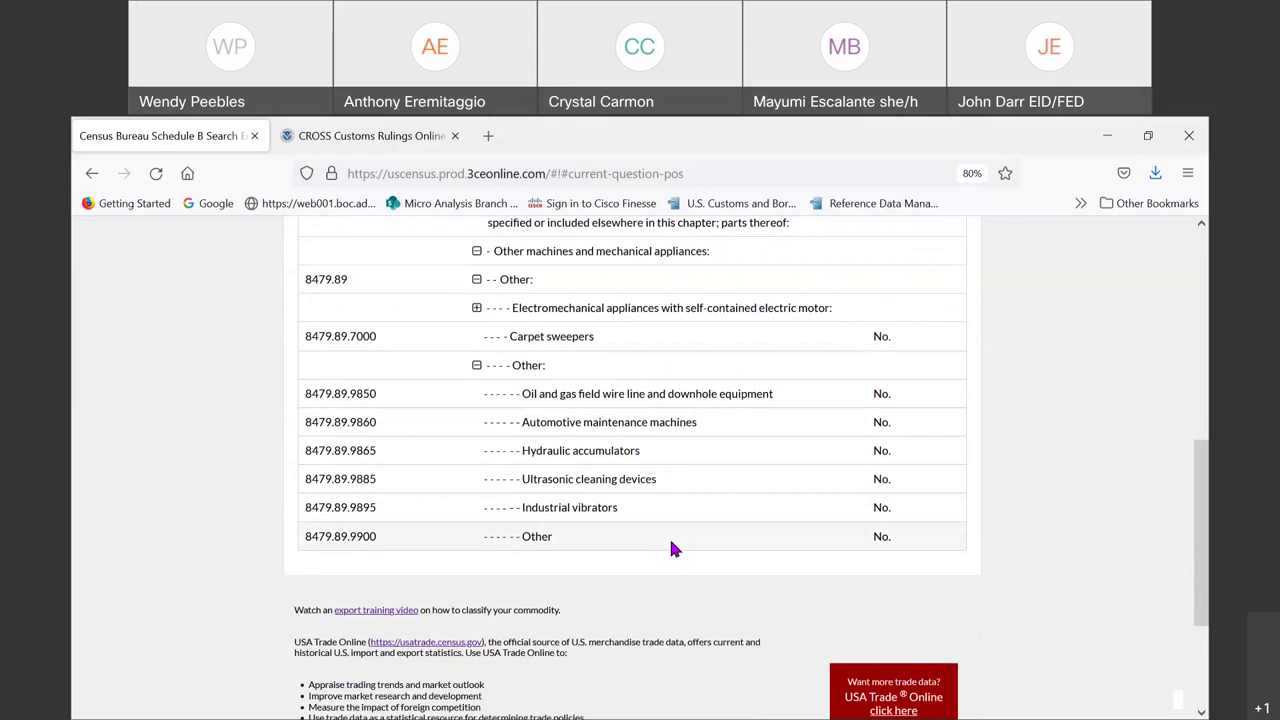
scroll(671, 548, up, 2)
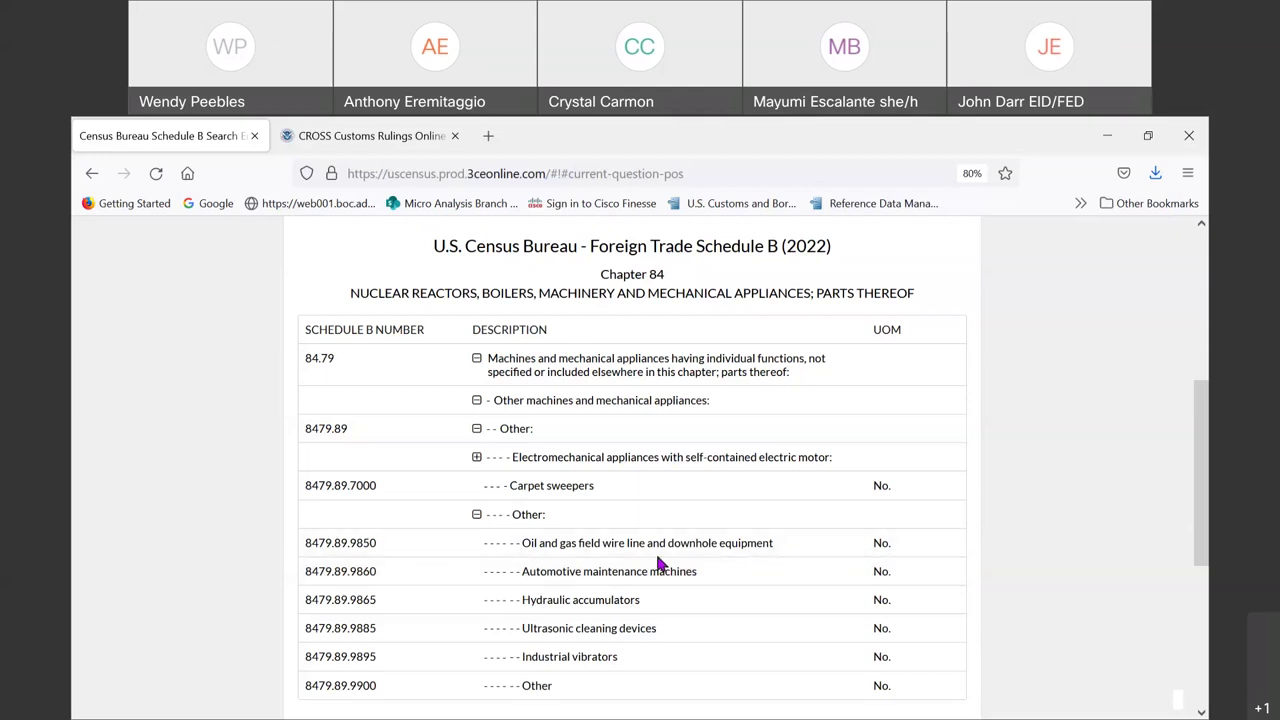
scroll(680, 578, down, 1)
scroll(684, 586, down, 1)
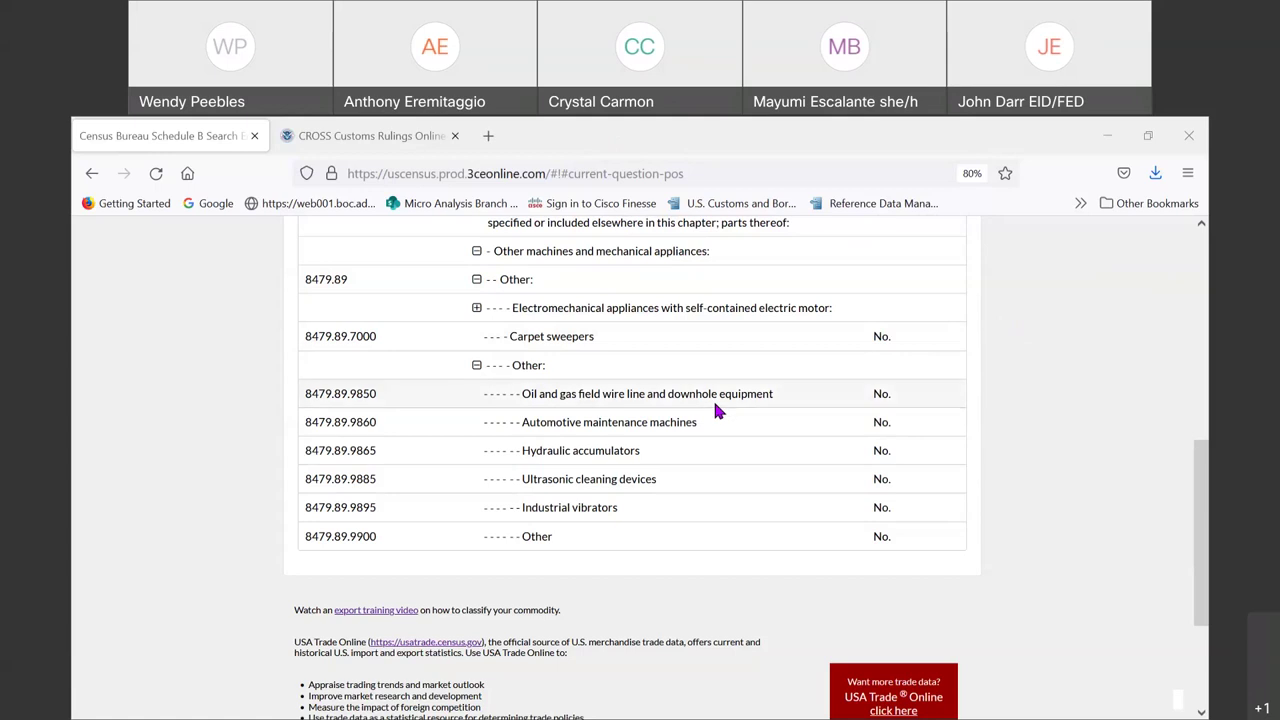
Replace the product description with "bearing" and classify it.
scroll(715, 405, up, 5)
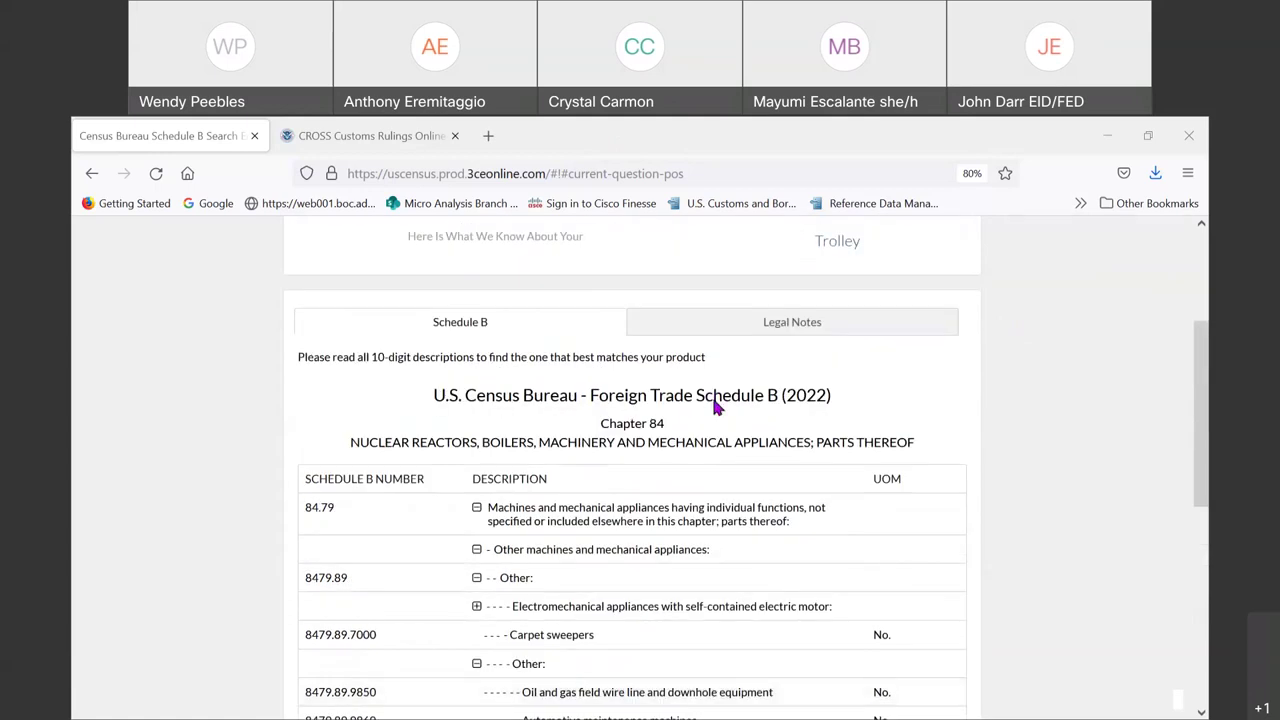
scroll(715, 405, up, 4)
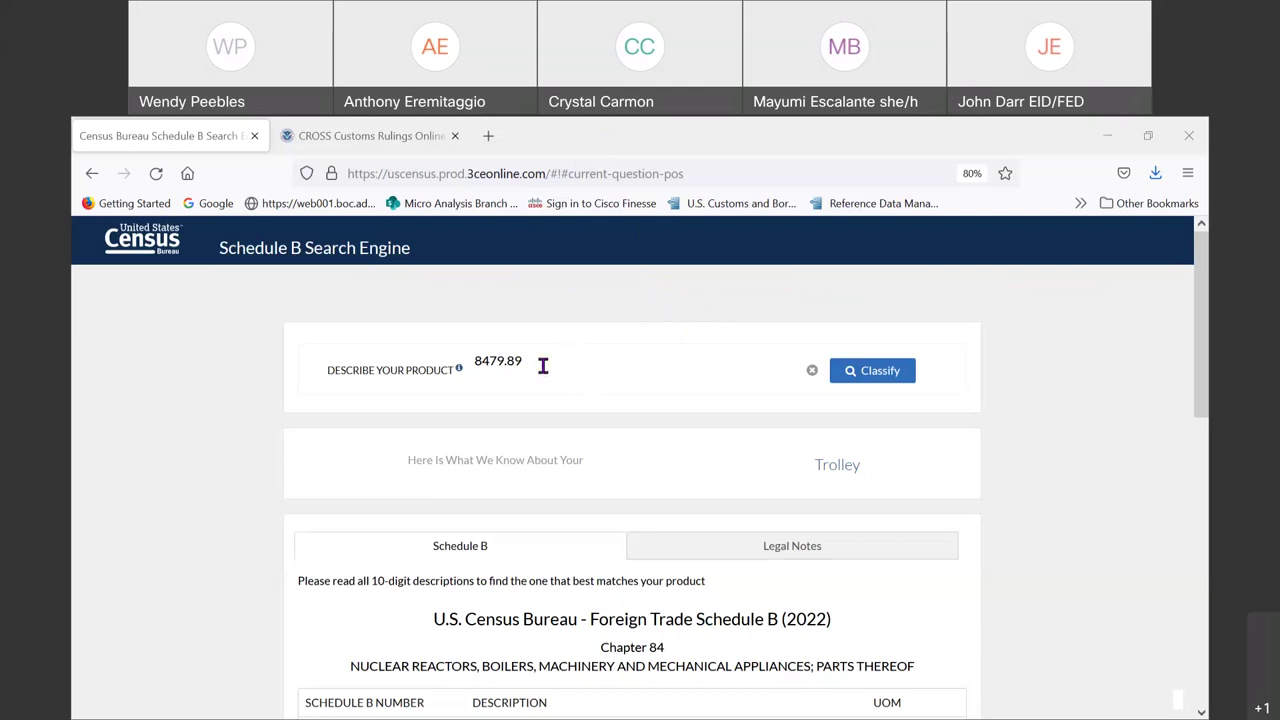
drag(541, 362, 469, 364)
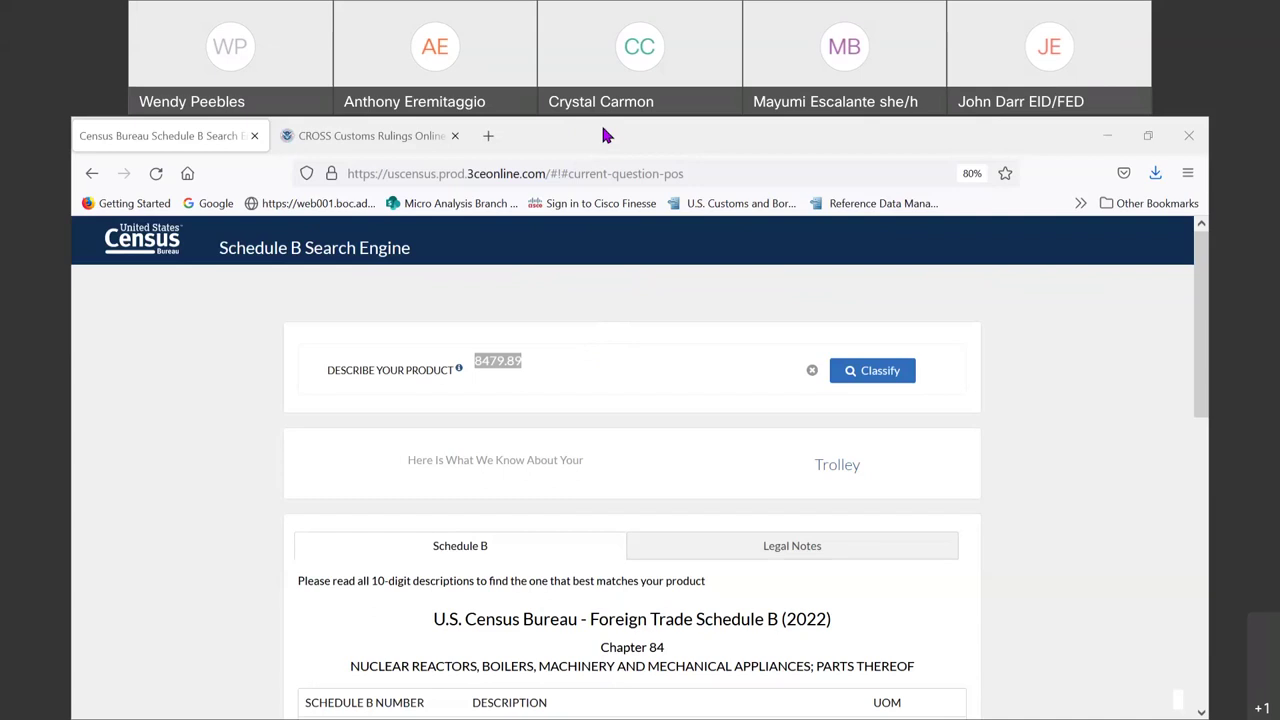
click(446, 363)
text(bearing)
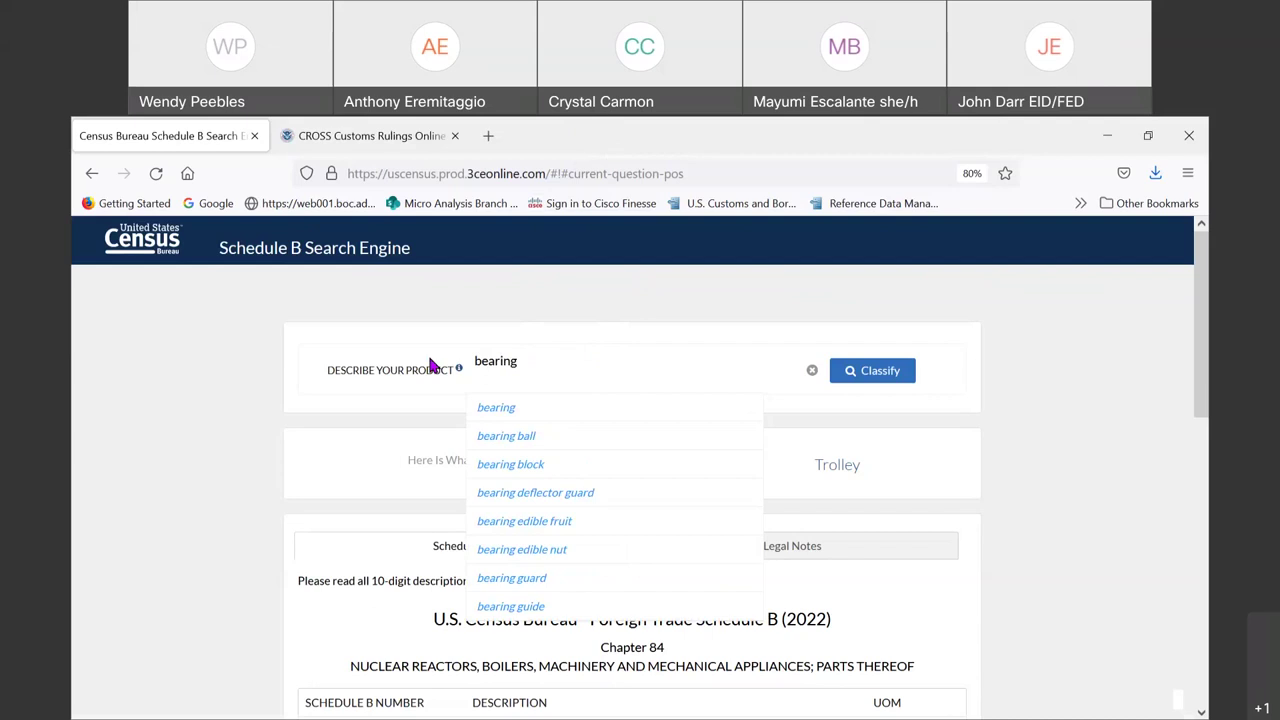
key(Return)
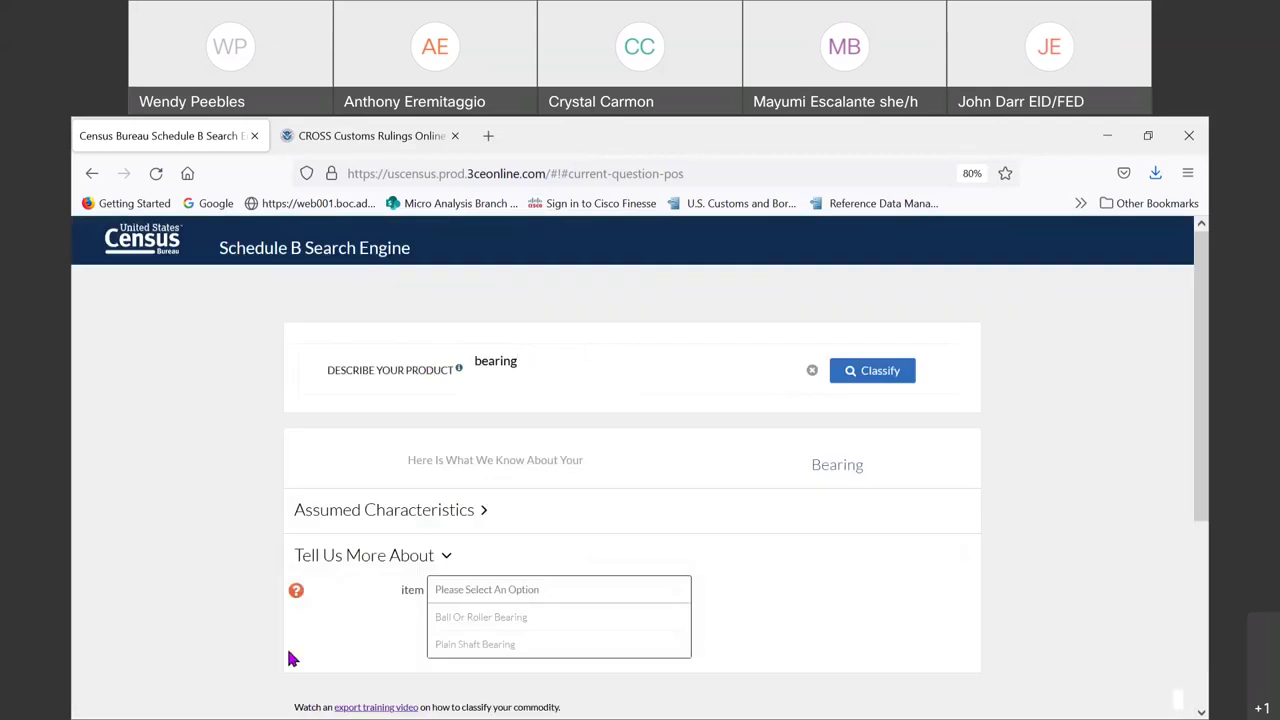
Specify the bearing as Ball Or Roller Bearing, Thrust Bearing, with Motorcycle as its use.
scroll(288, 600, down, 2)
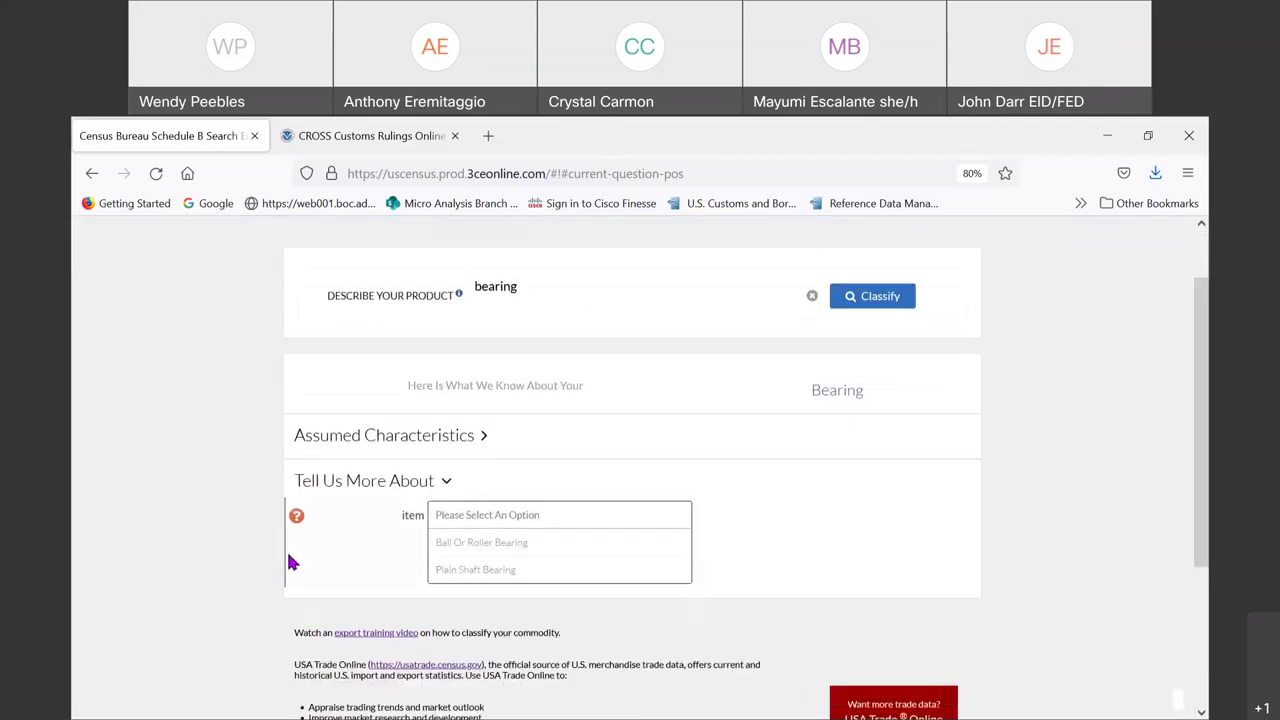
click(503, 543)
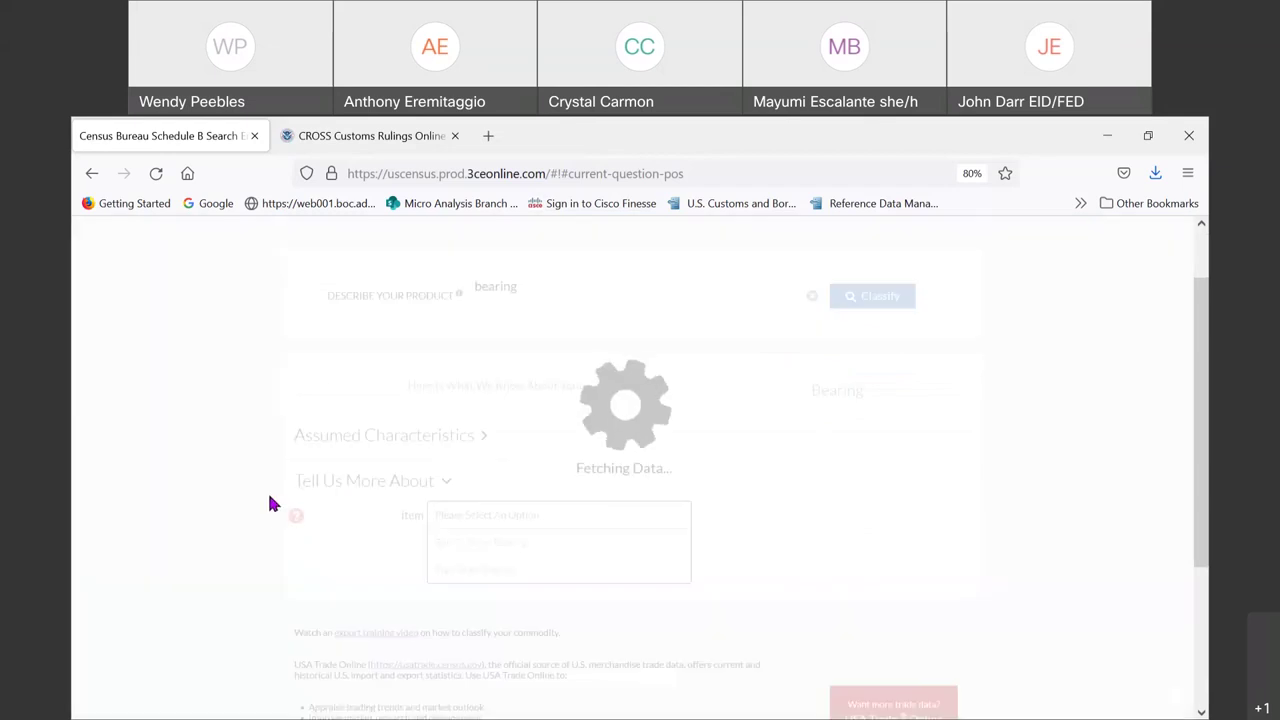
scroll(256, 487, down, 3)
scroll(259, 463, up, 2)
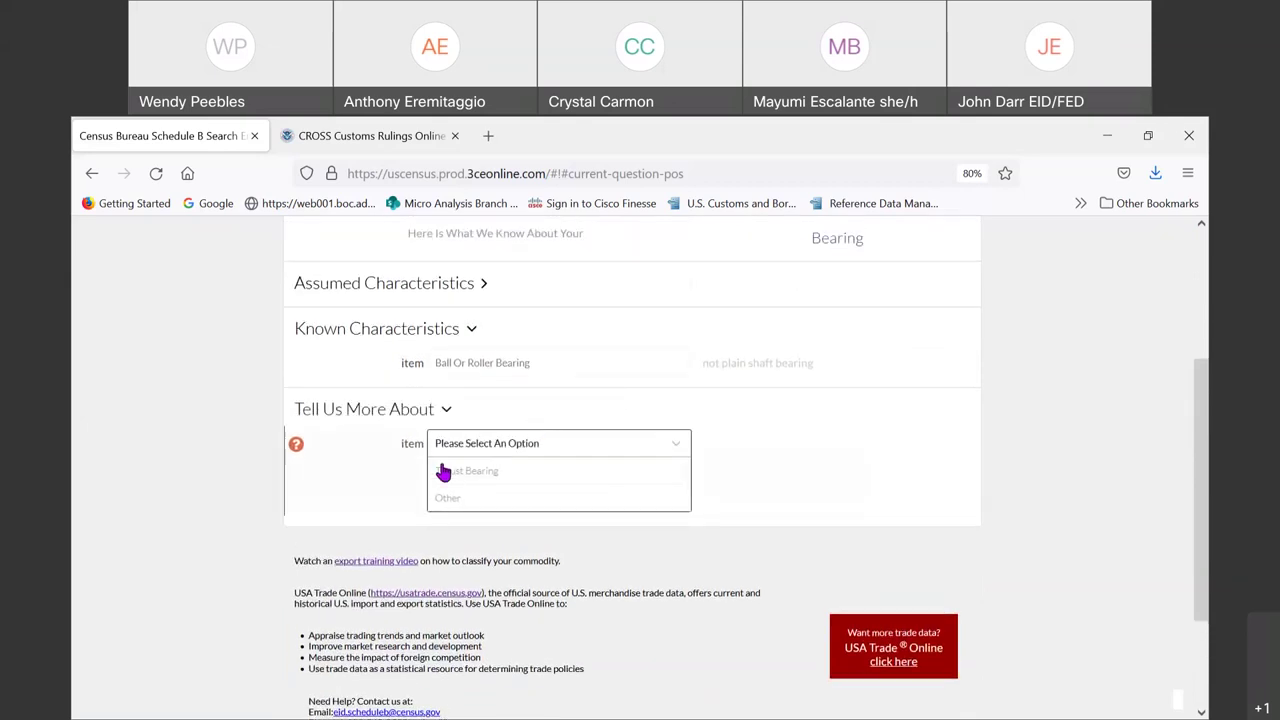
click(455, 471)
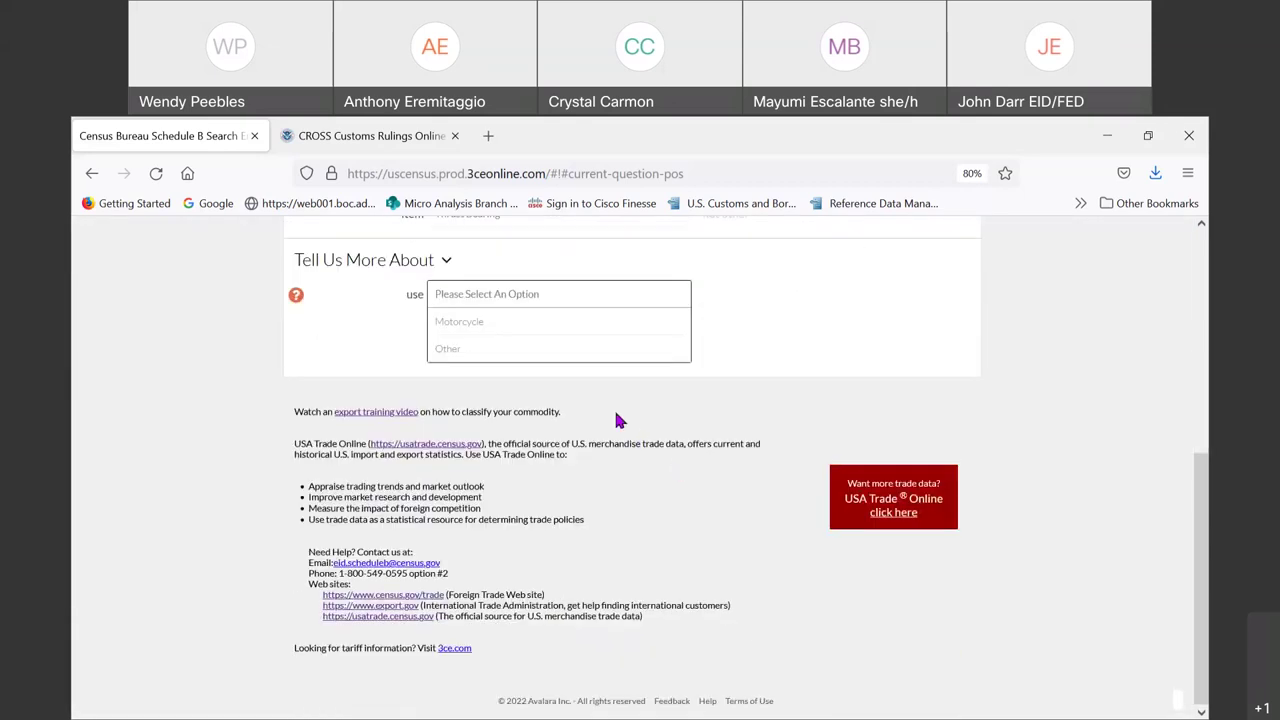
click(470, 325)
scroll(713, 567, down, 3)
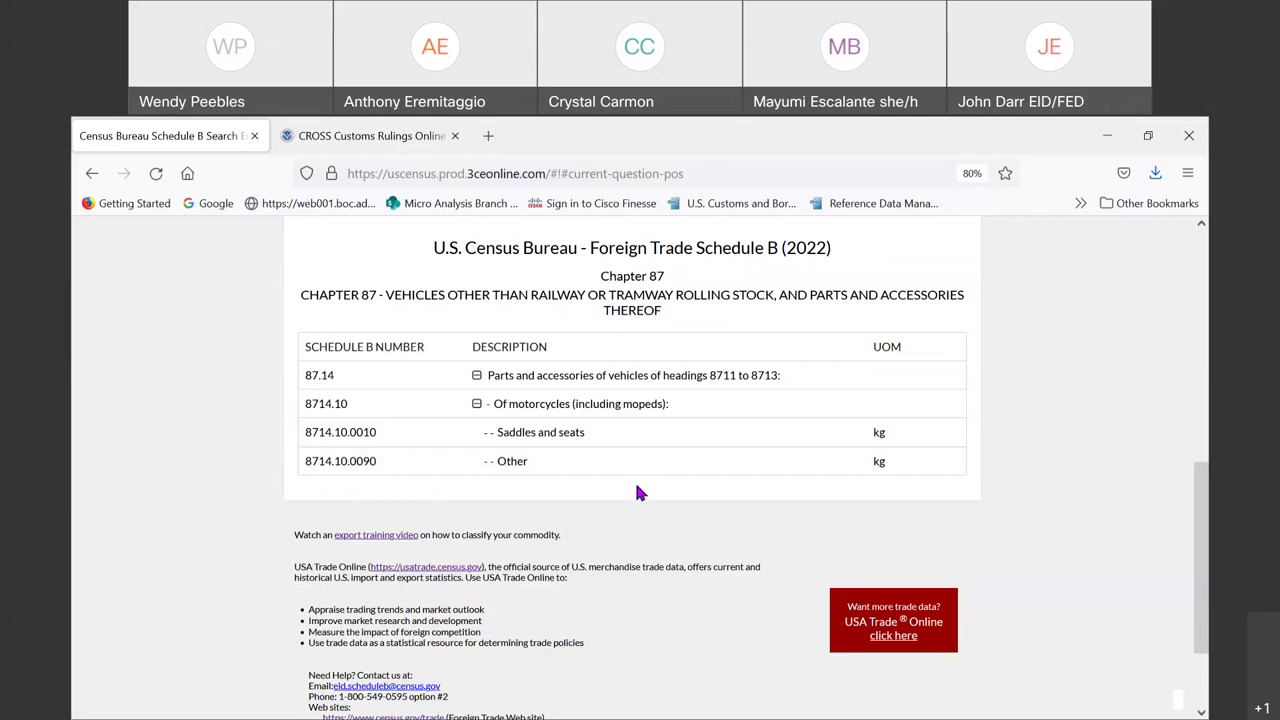
Change the bearing's item from Ball Or Roller Bearing to Plain Shaft Bearing.
scroll(640, 490, up, 4)
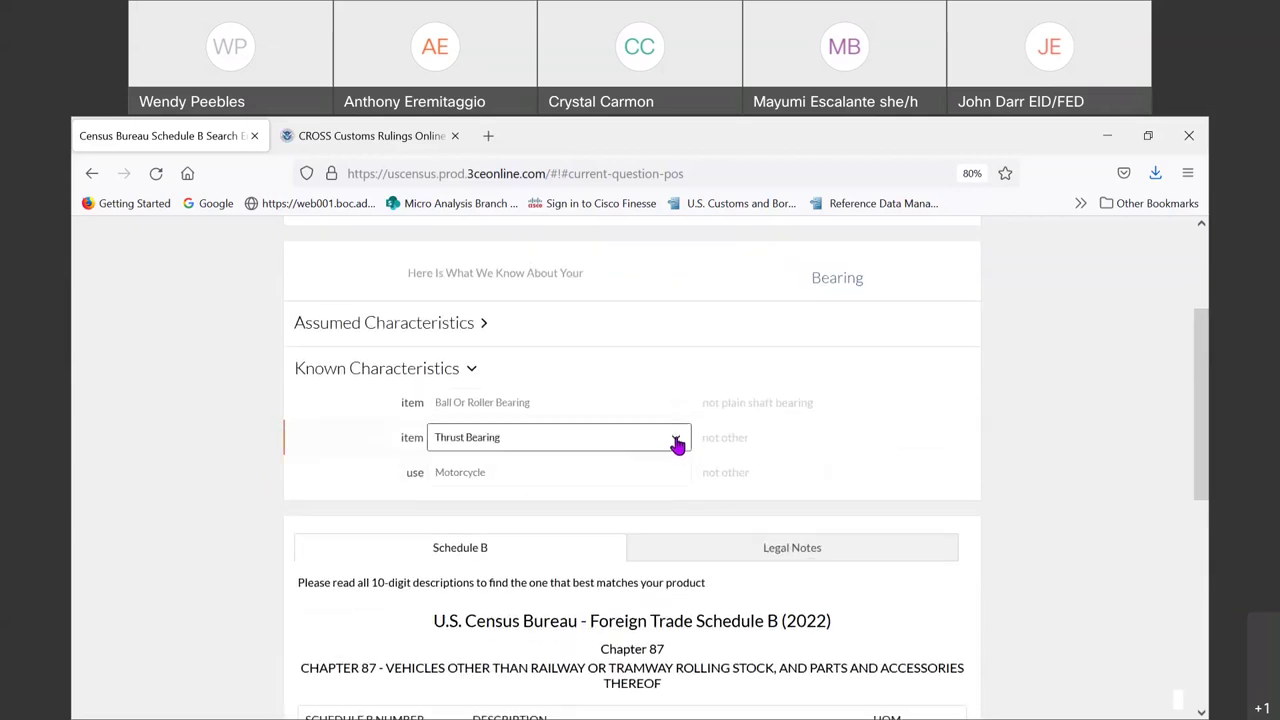
click(677, 441)
click(673, 406)
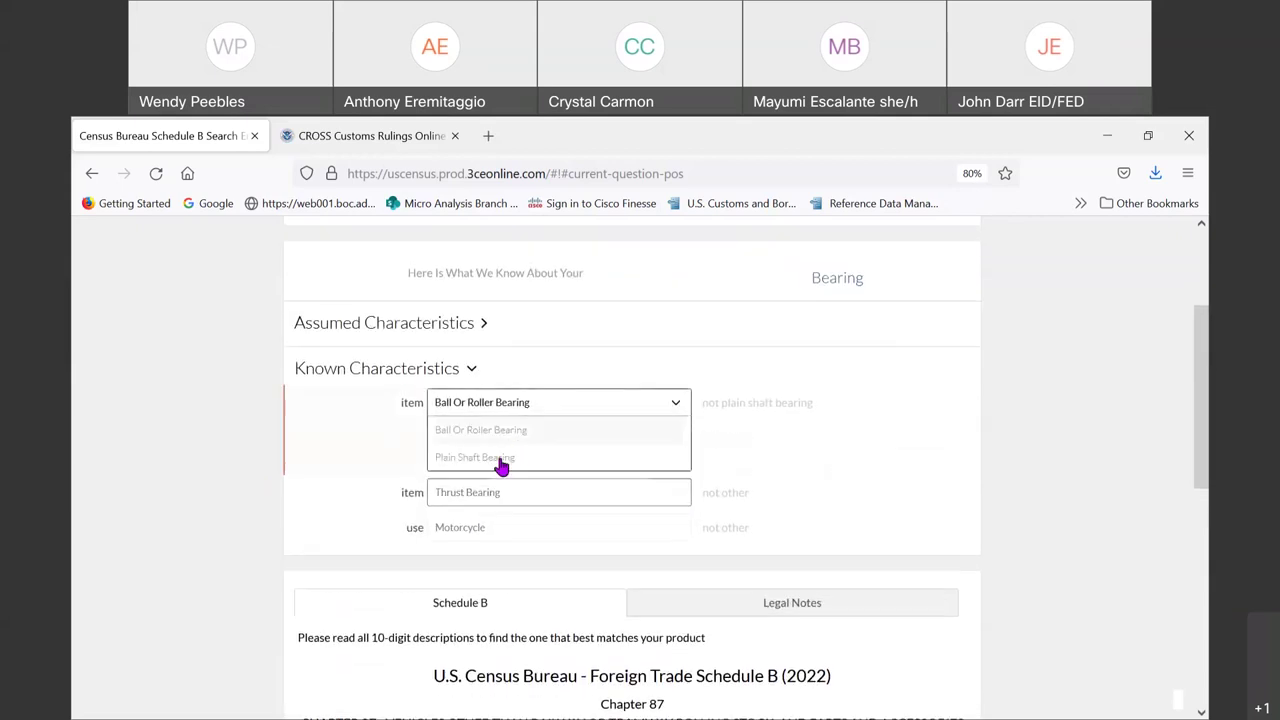
click(498, 455)
scroll(631, 440, down, 5)
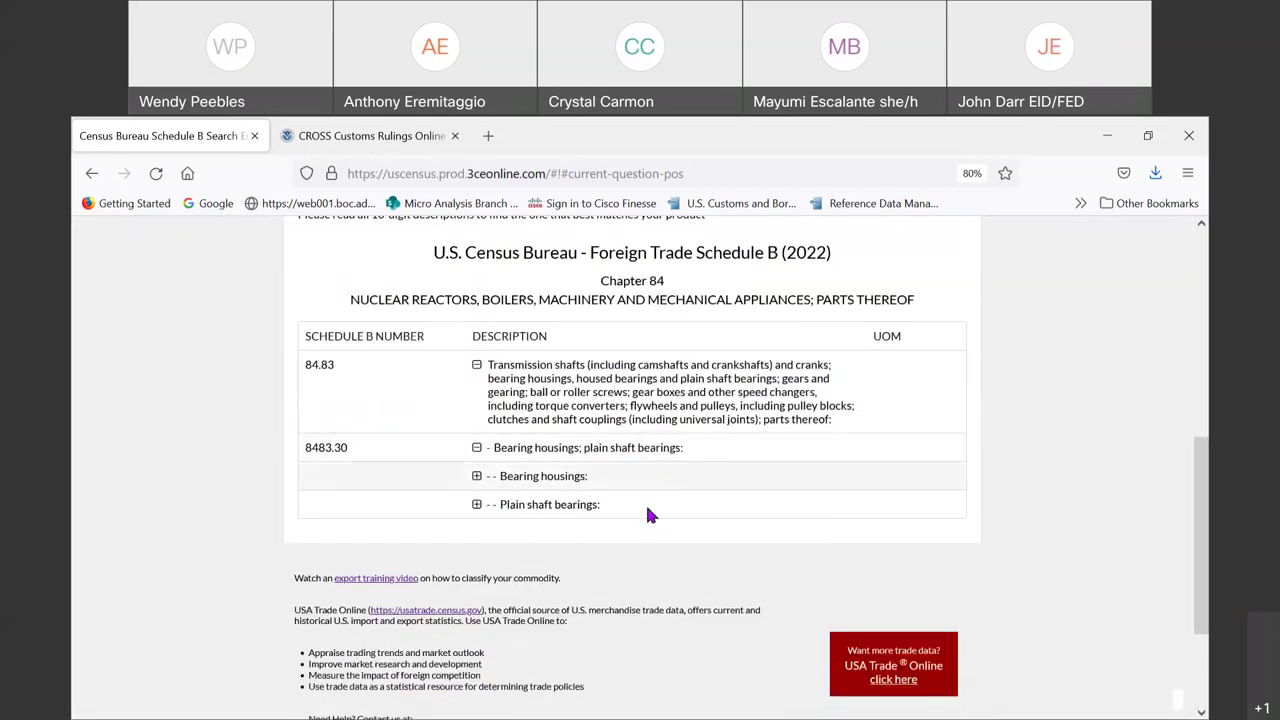
Expand Plain shaft bearings under 8483.30, including With housing and Without housing, and review their 10-digit codes.
click(477, 506)
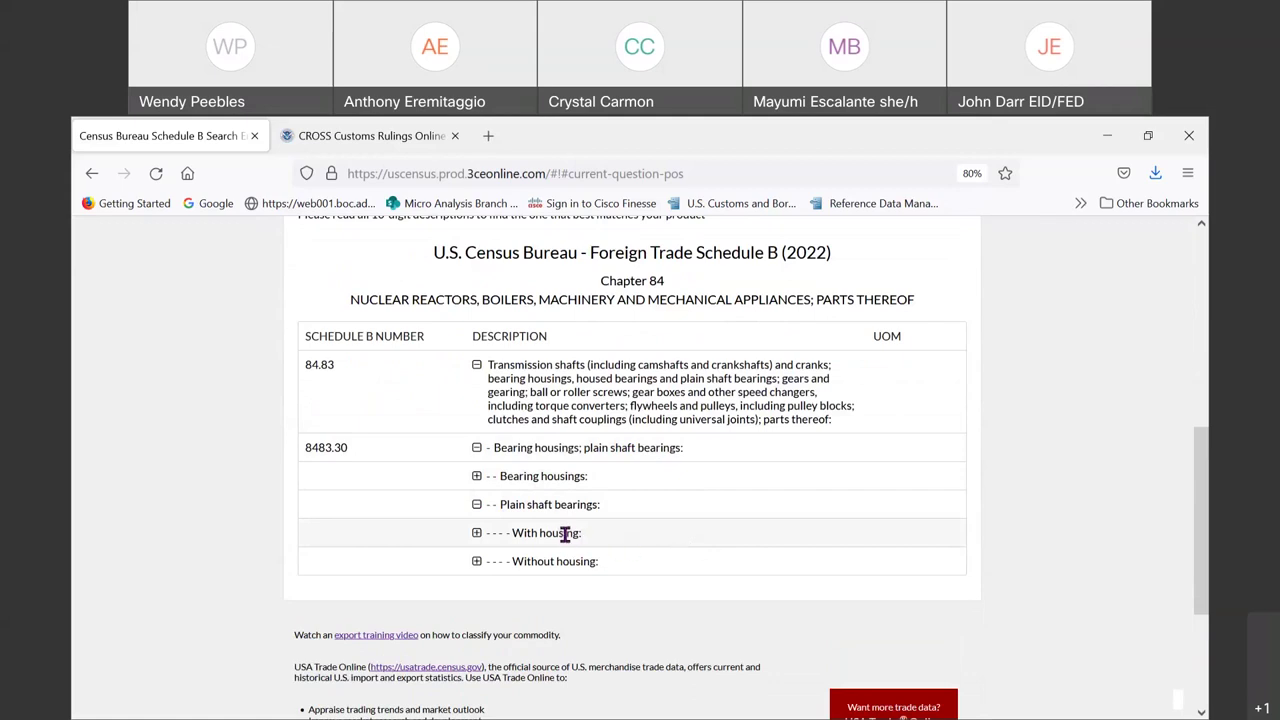
scroll(567, 541, down, 3)
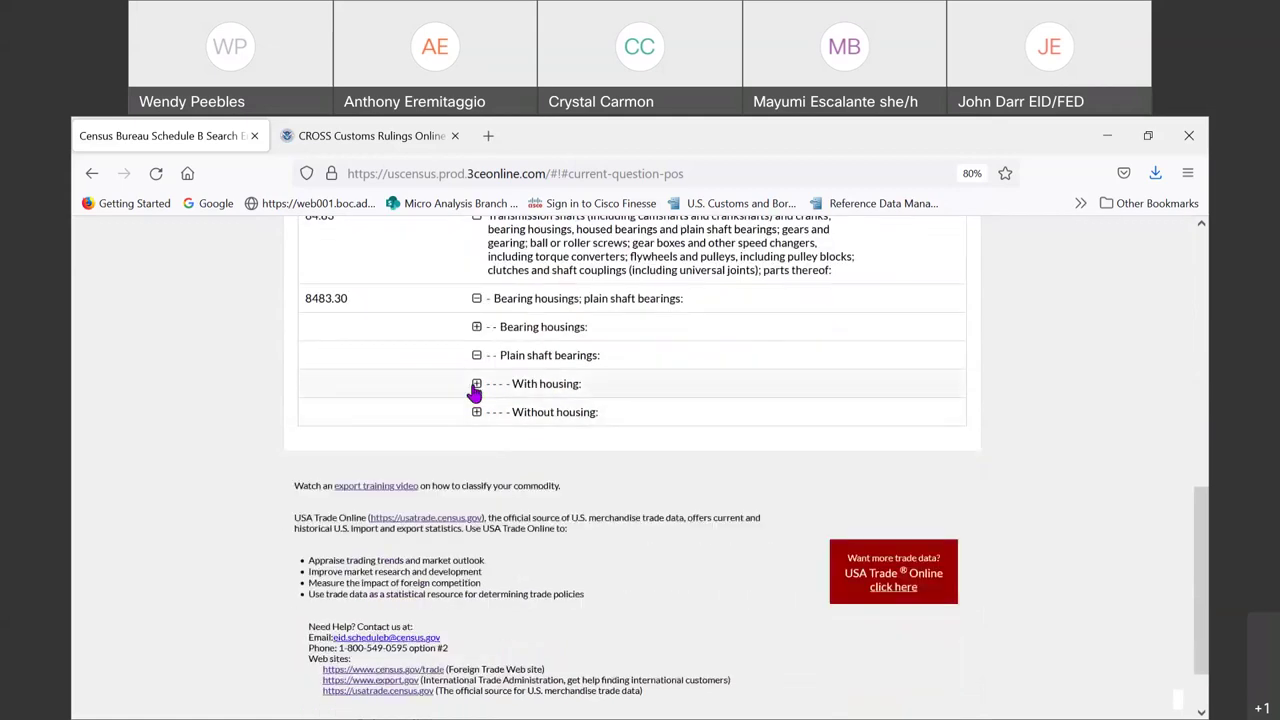
click(477, 385)
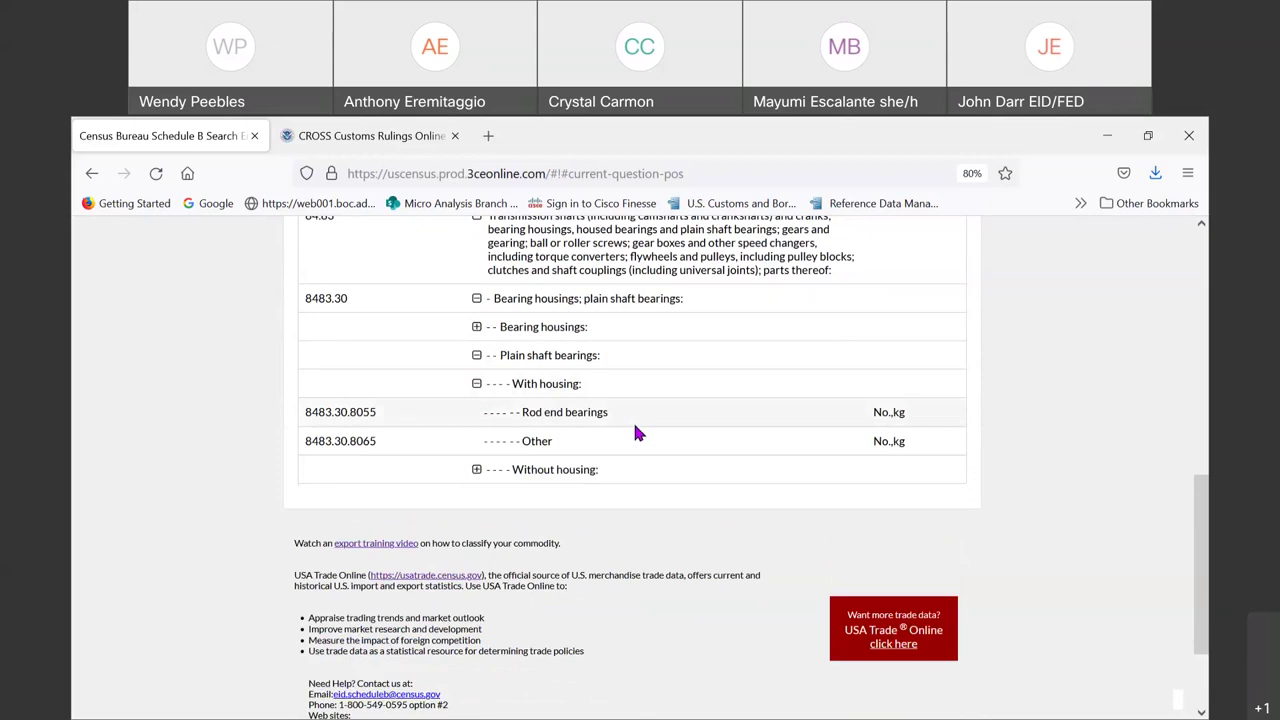
click(477, 470)
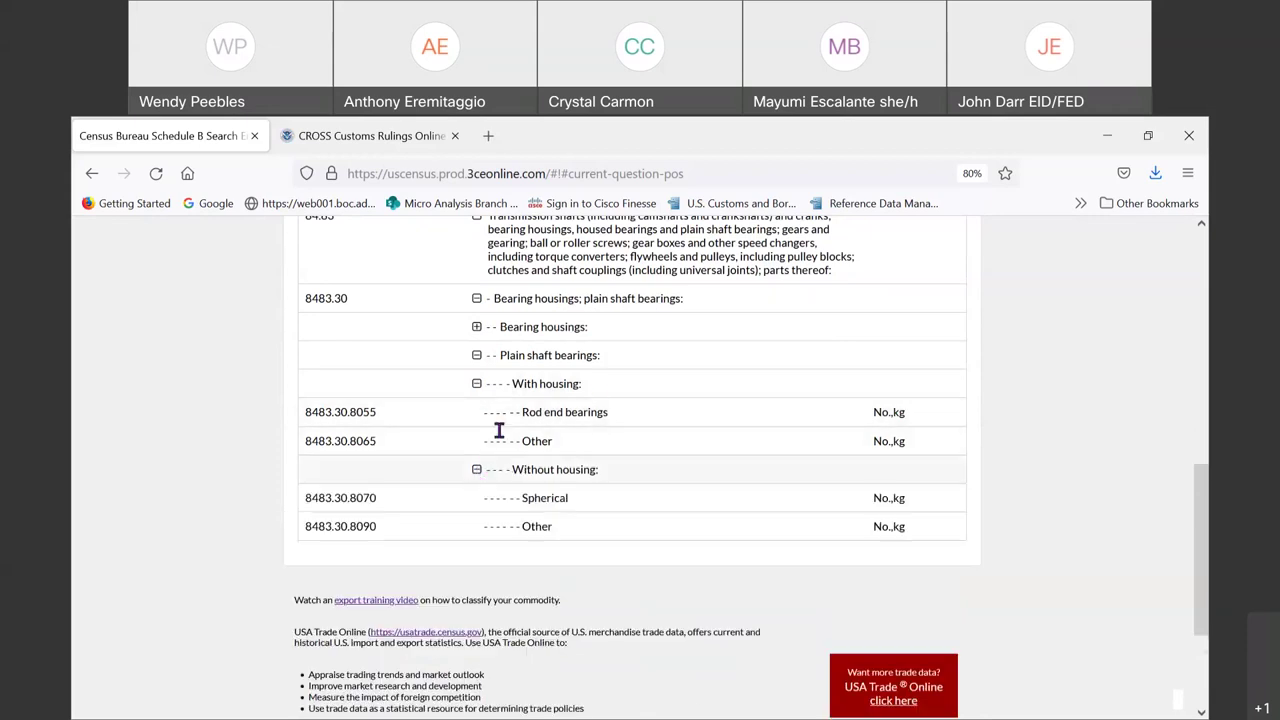
scroll(670, 420, down, 2)
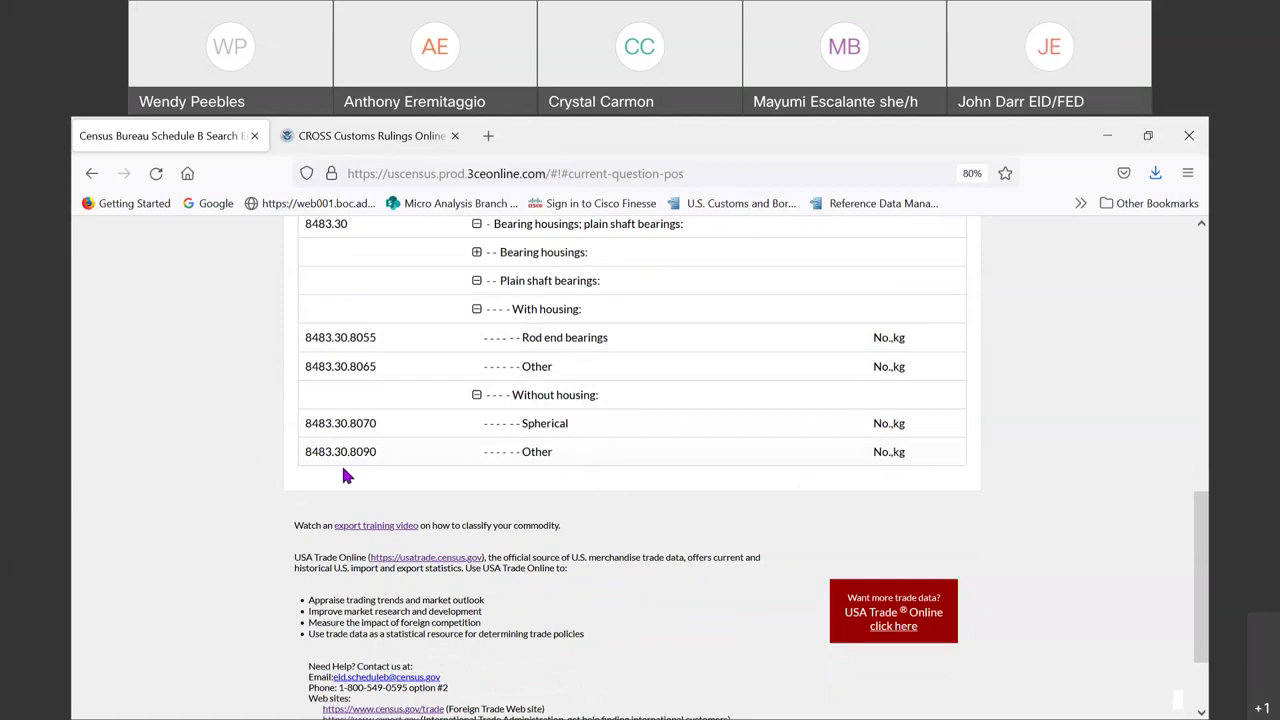
scroll(350, 405, up, 1)
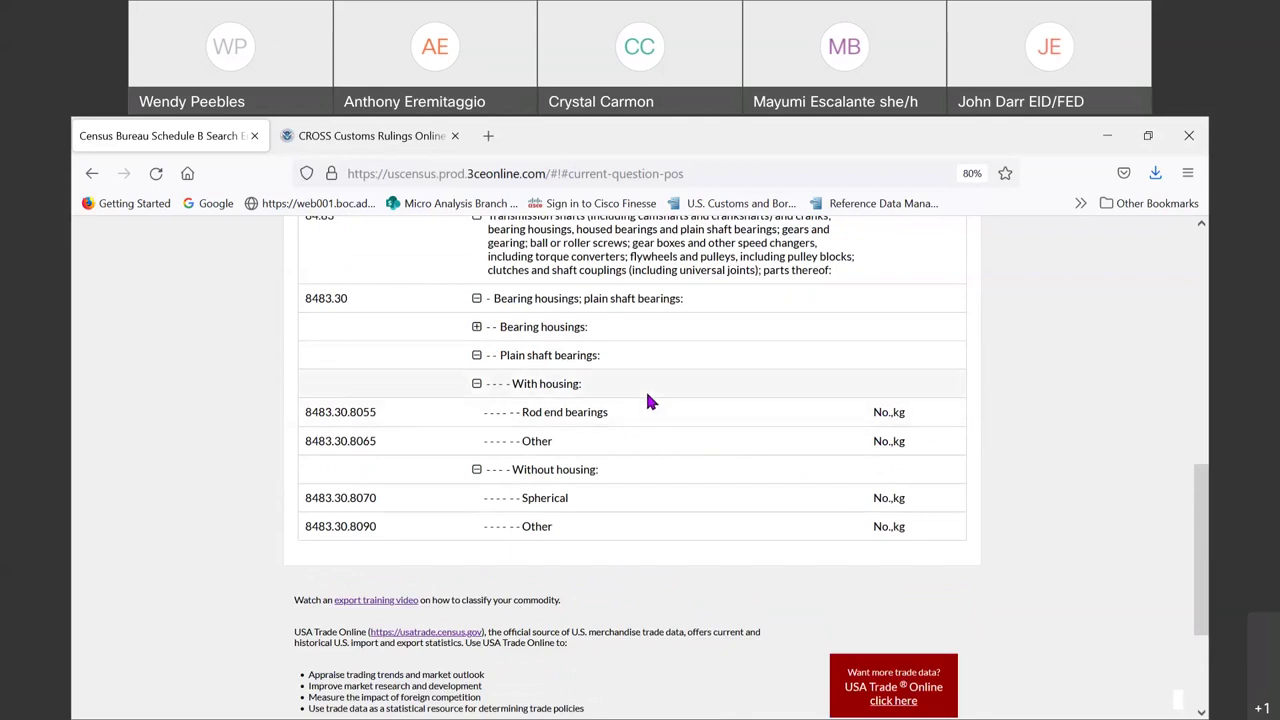
scroll(725, 384, up, 8)
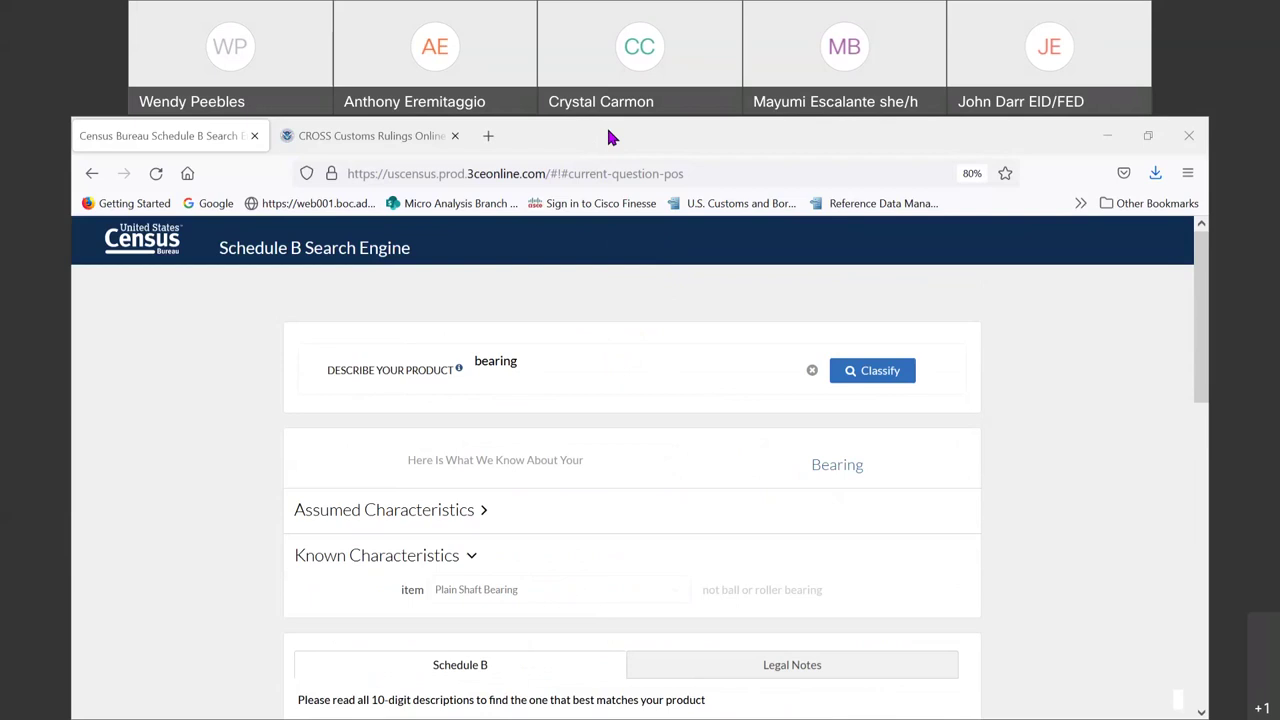
Replace the product description with "knitting needle" and classify it.
drag(531, 363, 425, 385)
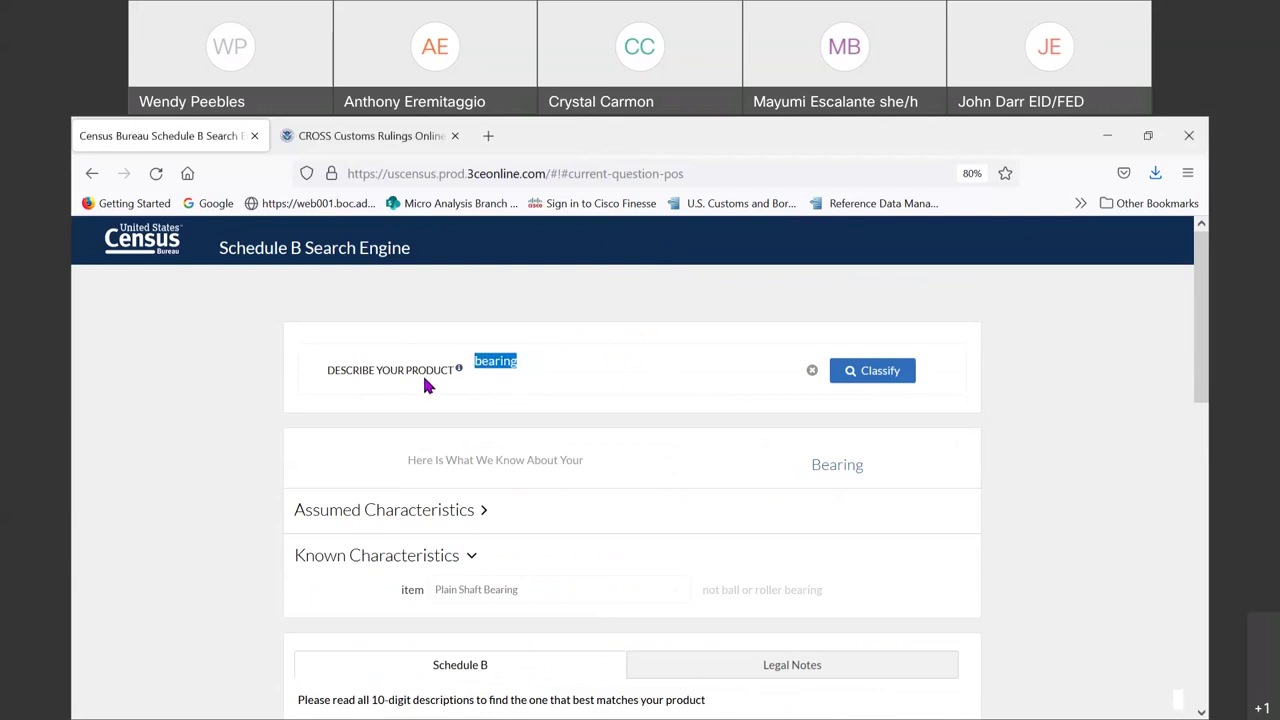
text(knitting n)
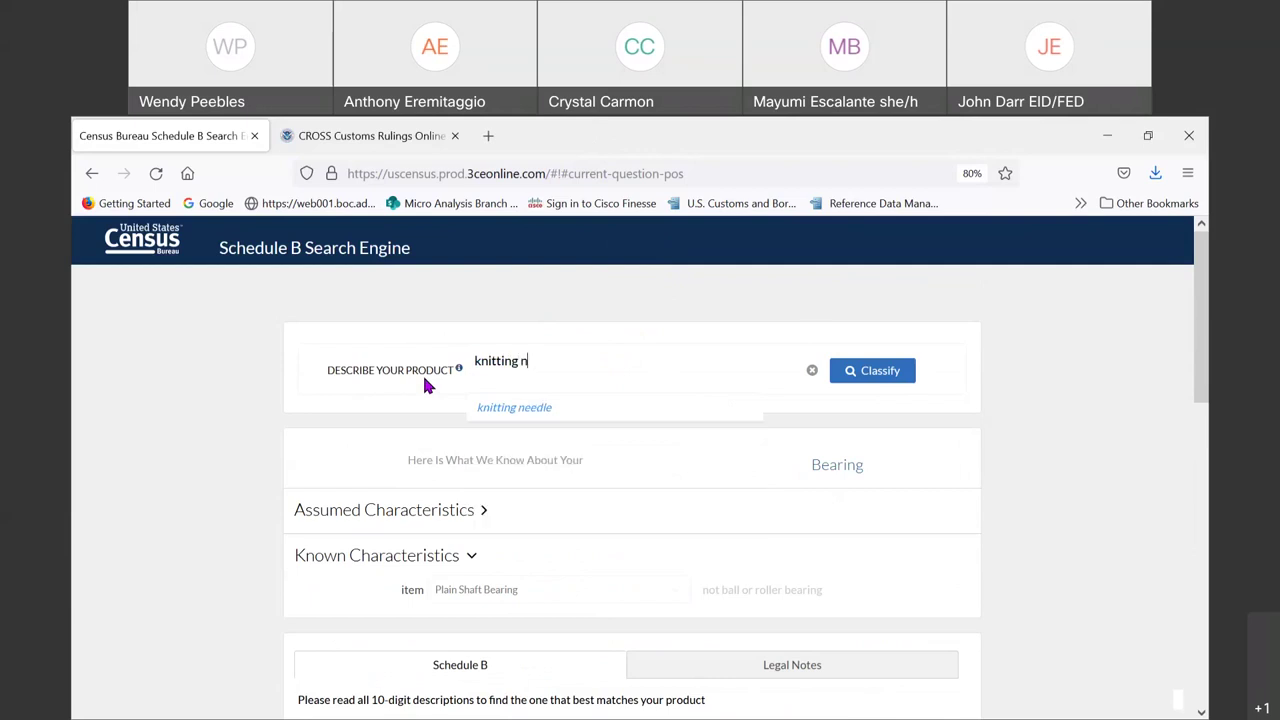
text(eed)
click(523, 404)
click(868, 379)
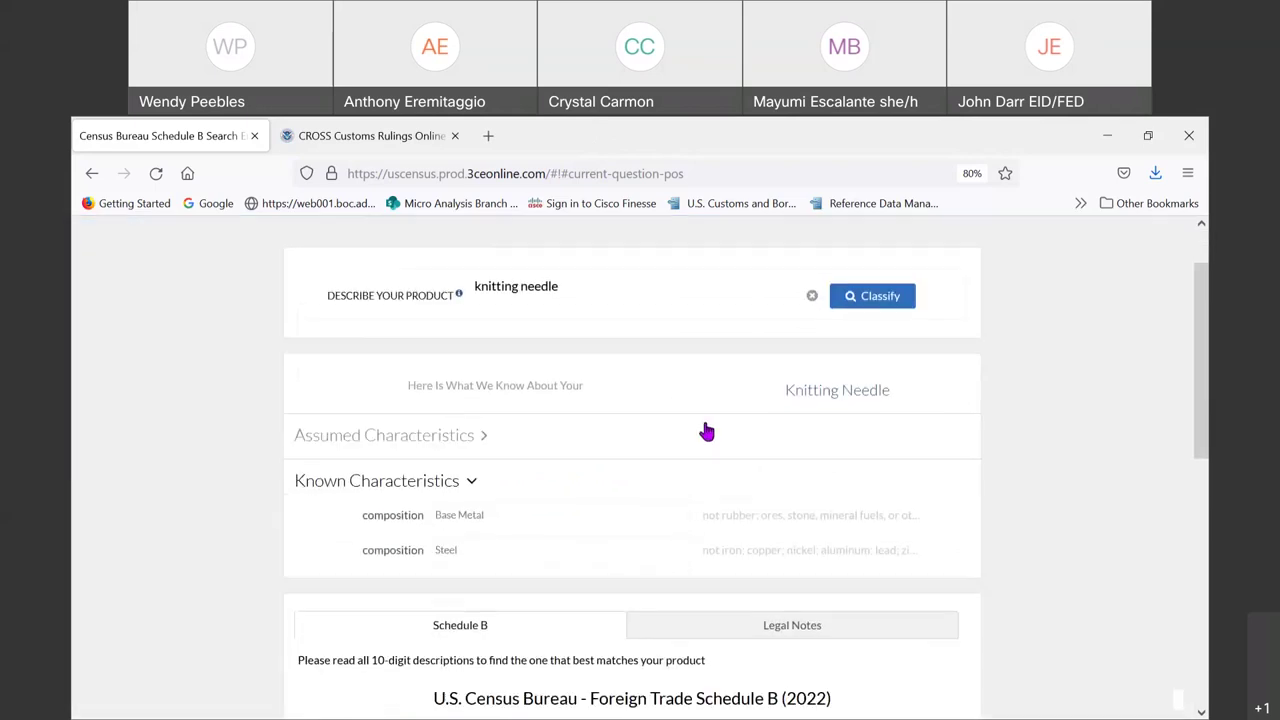
Expand the knitting needle's assumed characteristics, review them, and collapse the section again.
scroll(706, 430, down, 3)
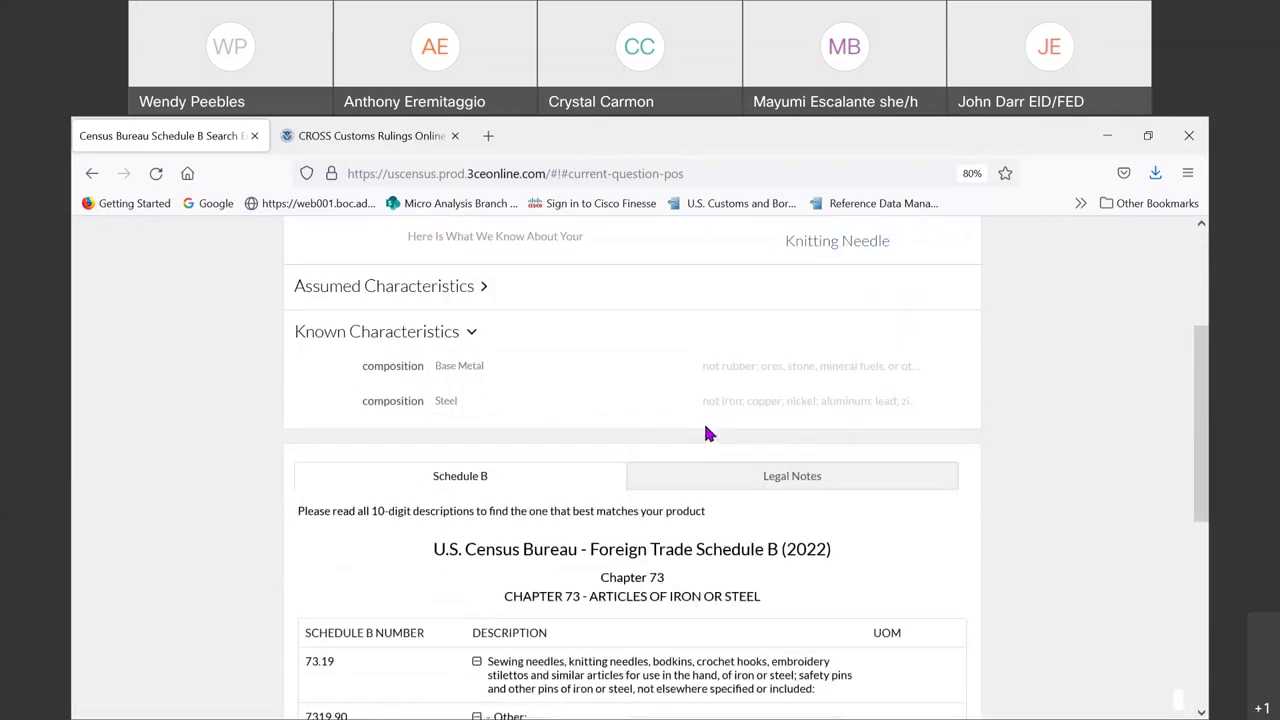
click(483, 290)
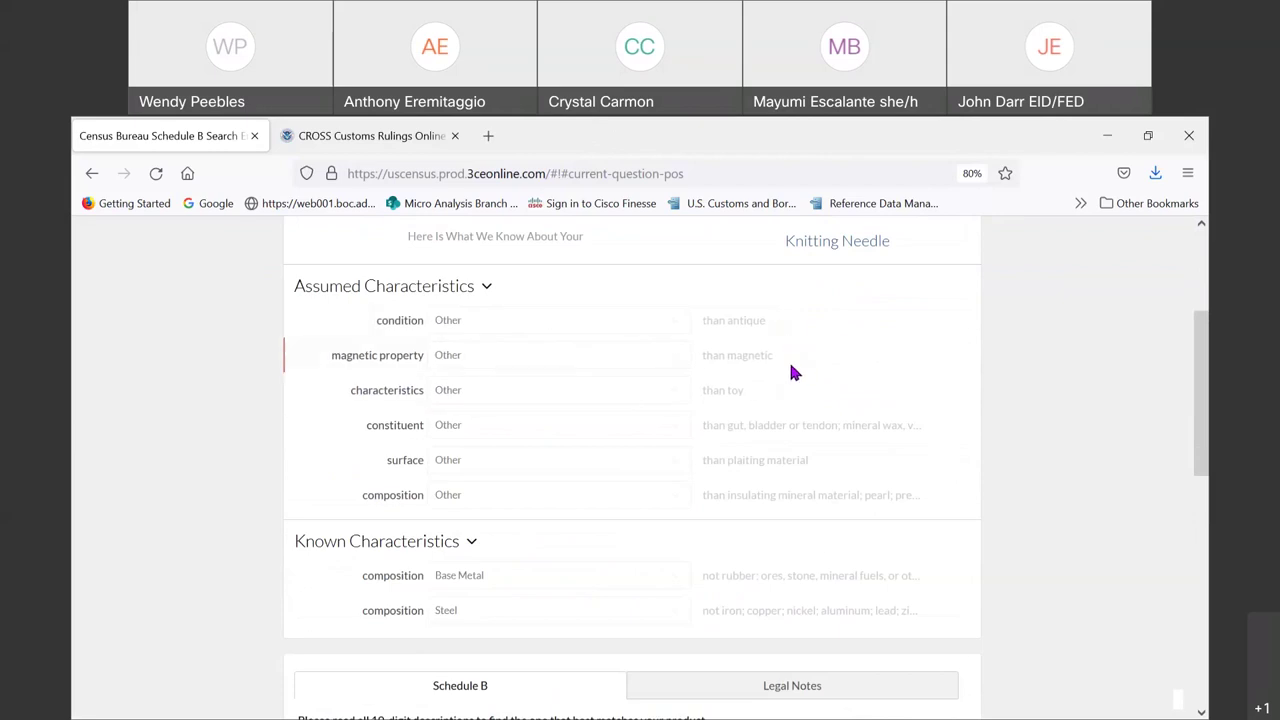
scroll(800, 385, down, 1)
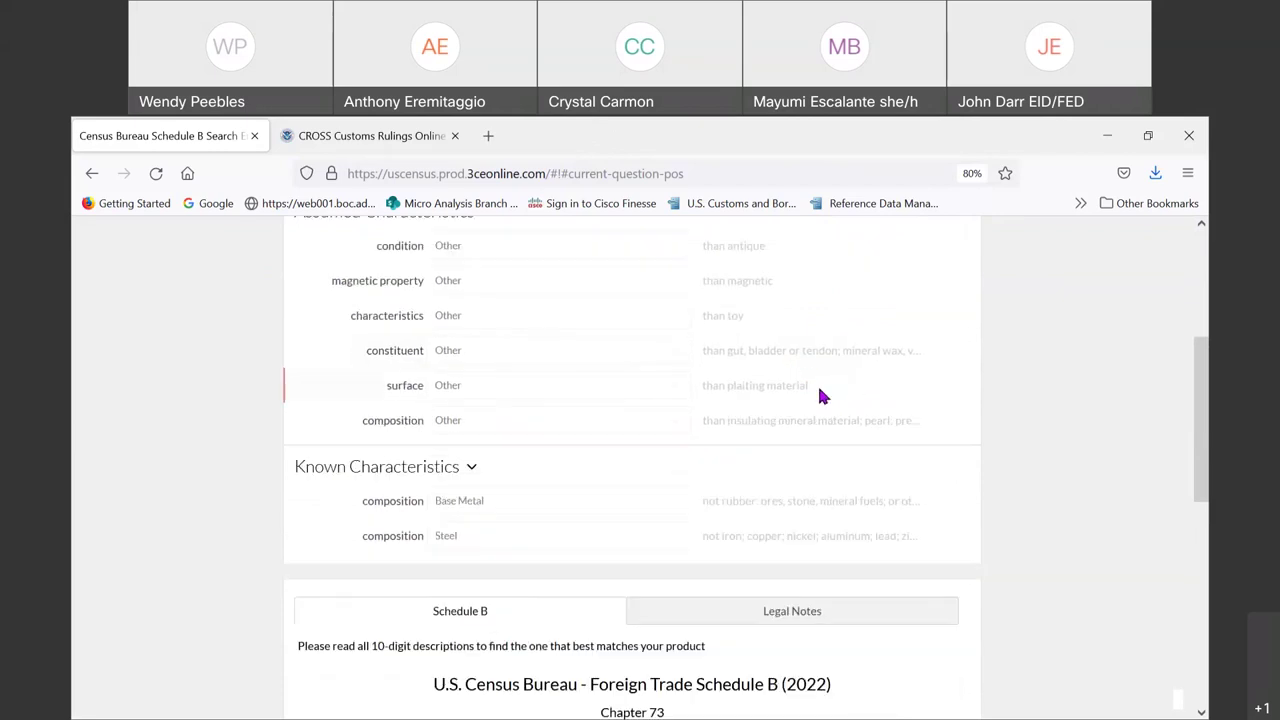
scroll(766, 371, up, 2)
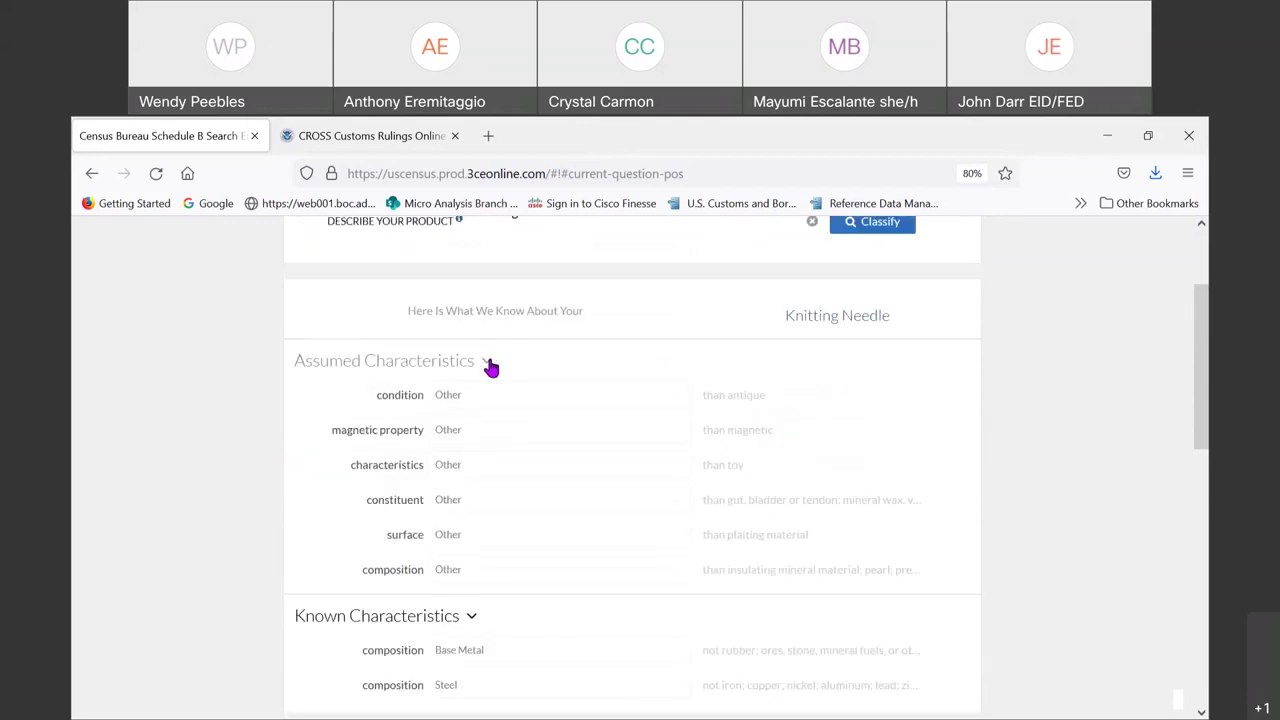
click(488, 364)
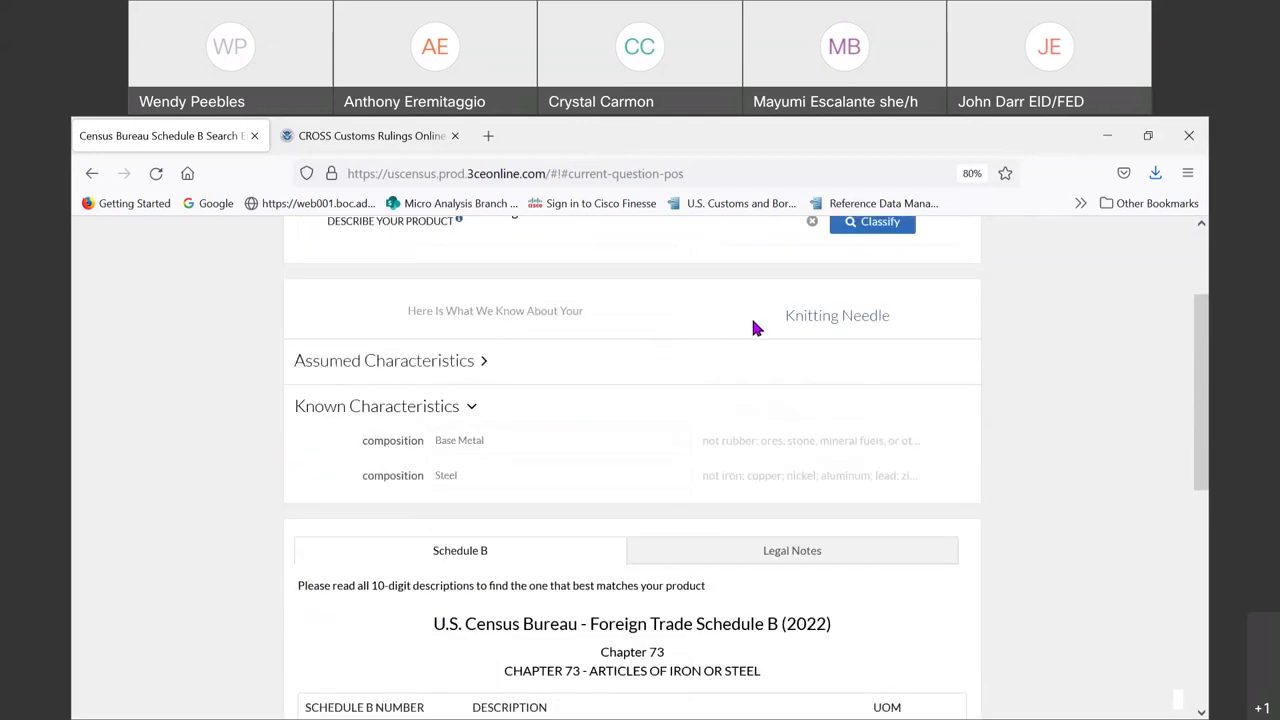
Review the knitting needle's known composition characteristics and the 10-digit Schedule B codes under heading 73.19.
scroll(325, 450, down, 1)
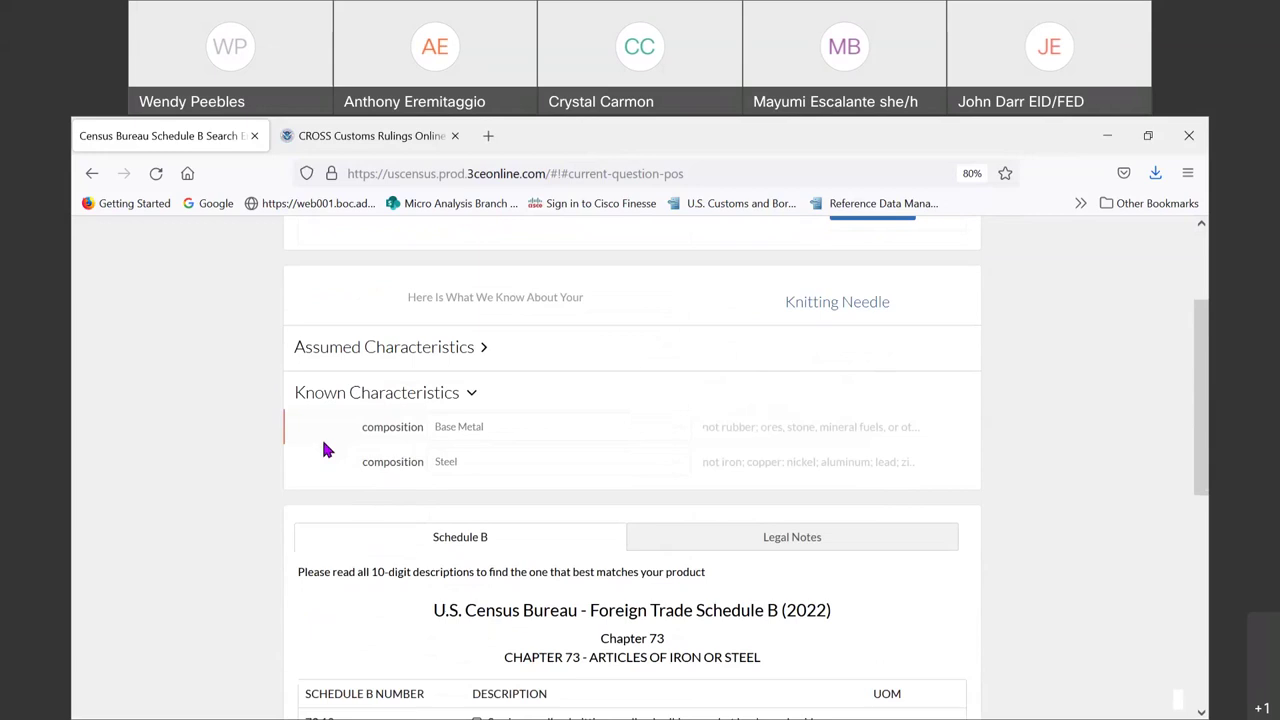
scroll(323, 450, down, 1)
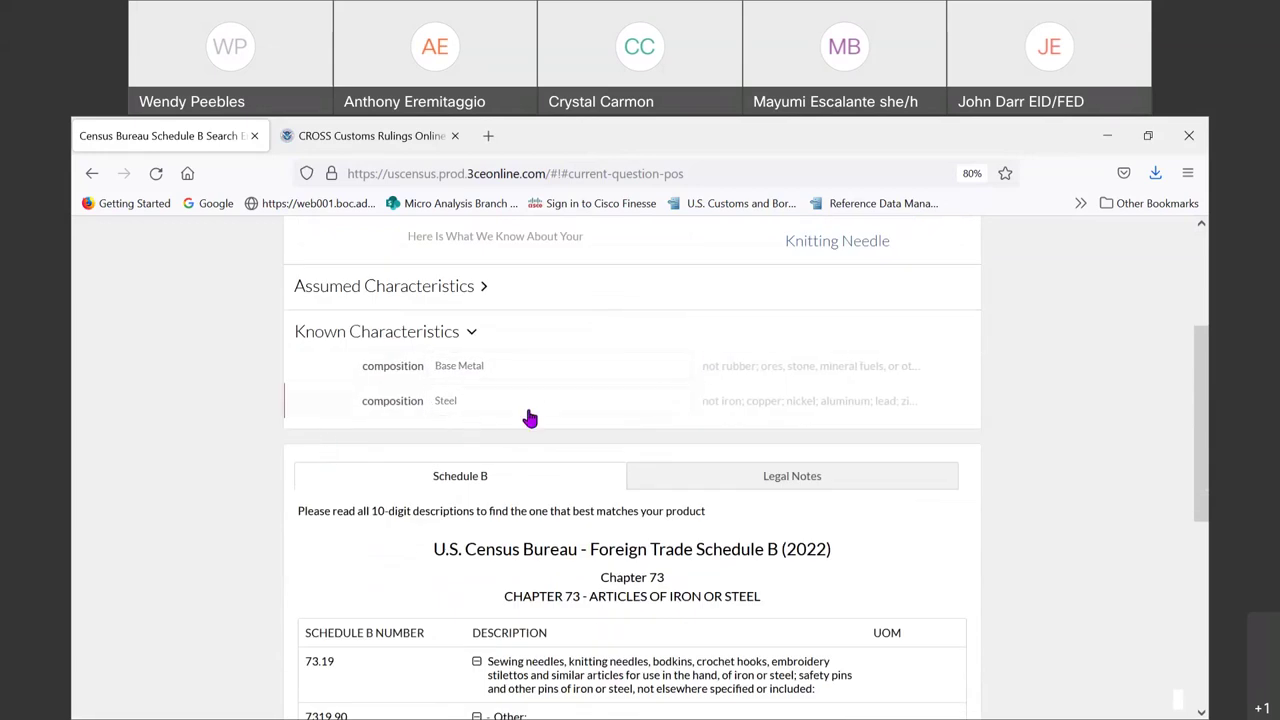
scroll(530, 420, down, 5)
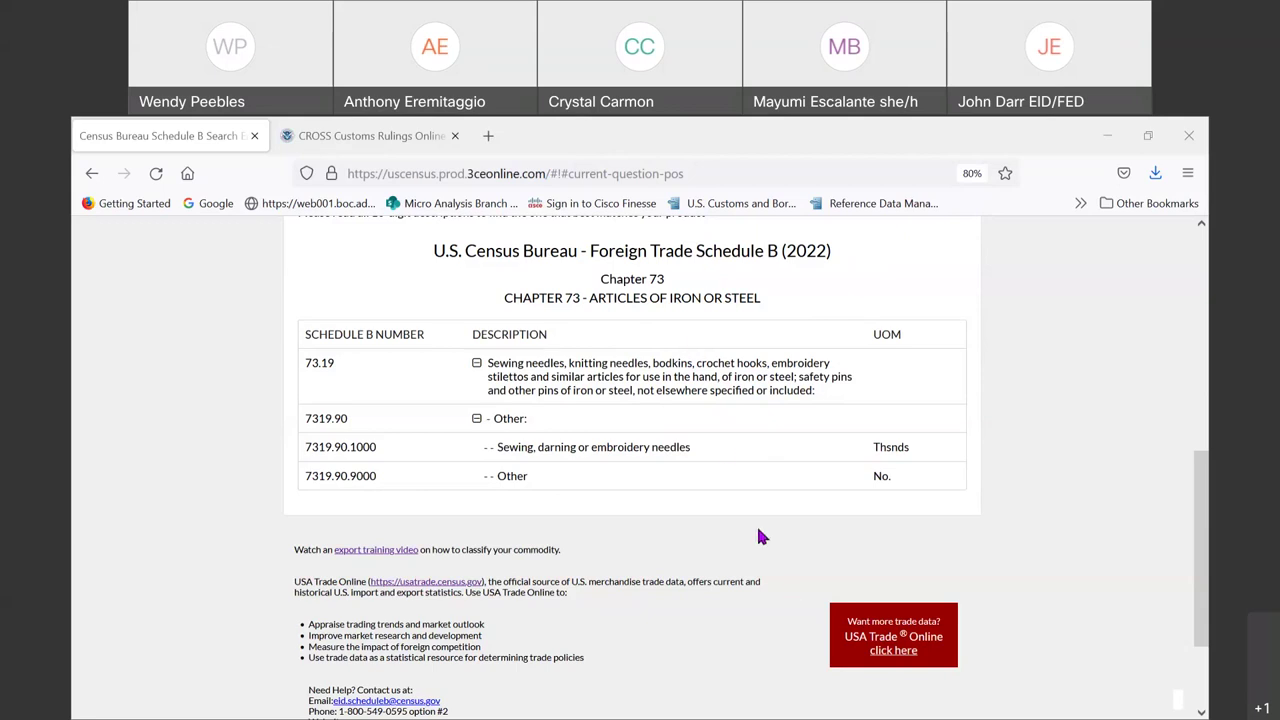
Replace the product description with the code 3822.19 and classify it.
scroll(686, 486, up, 10)
drag(594, 371, 456, 370)
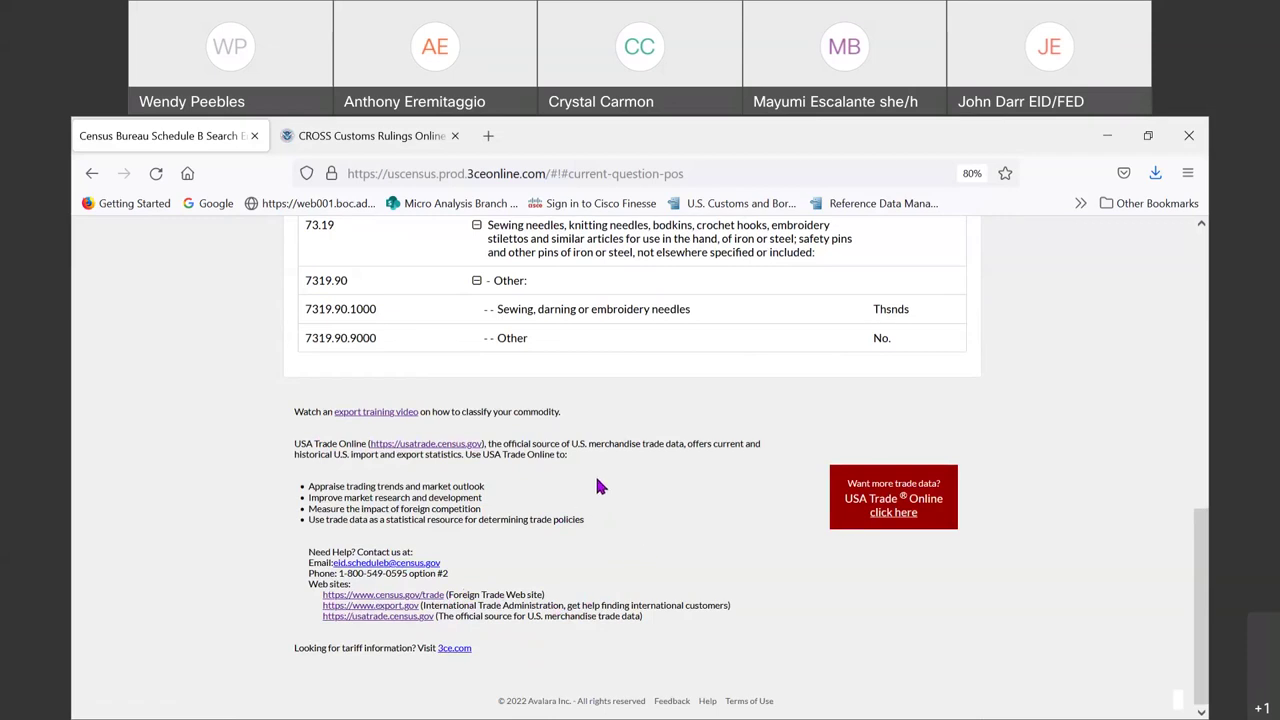
scroll(596, 486, up, 7)
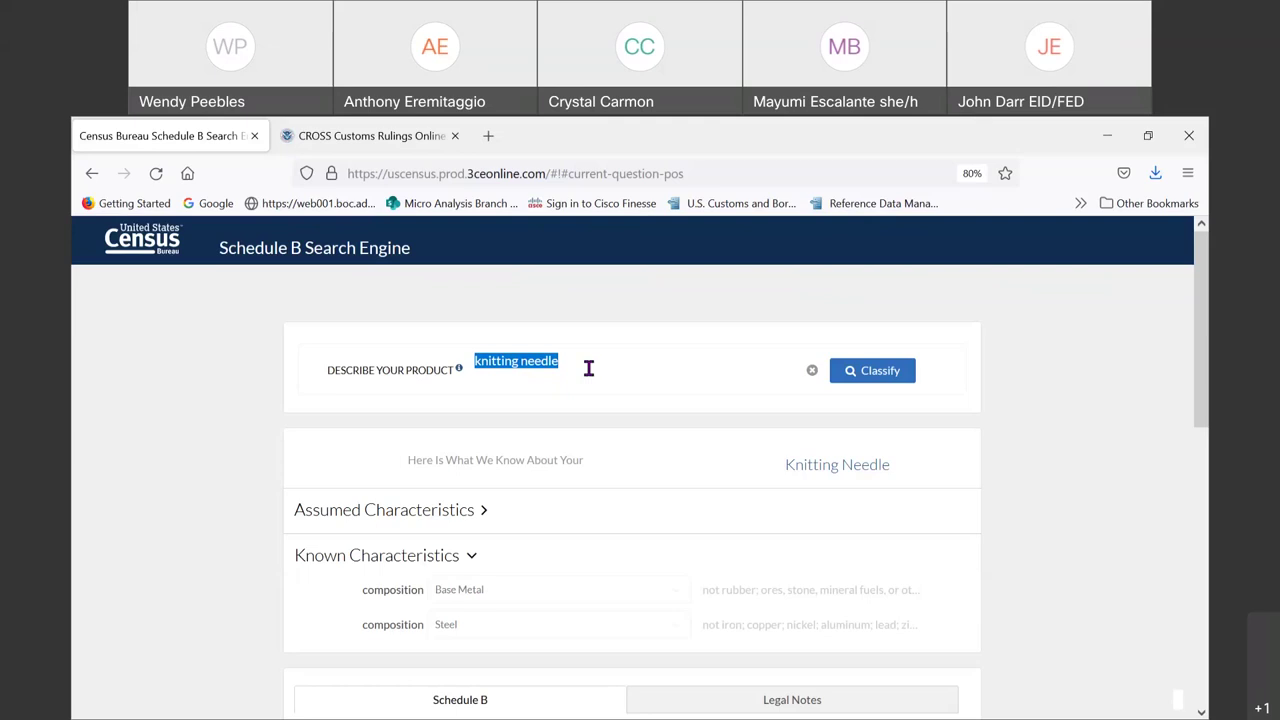
double_click(588, 366)
click(596, 362)
drag(593, 369, 446, 357)
text(3819.)
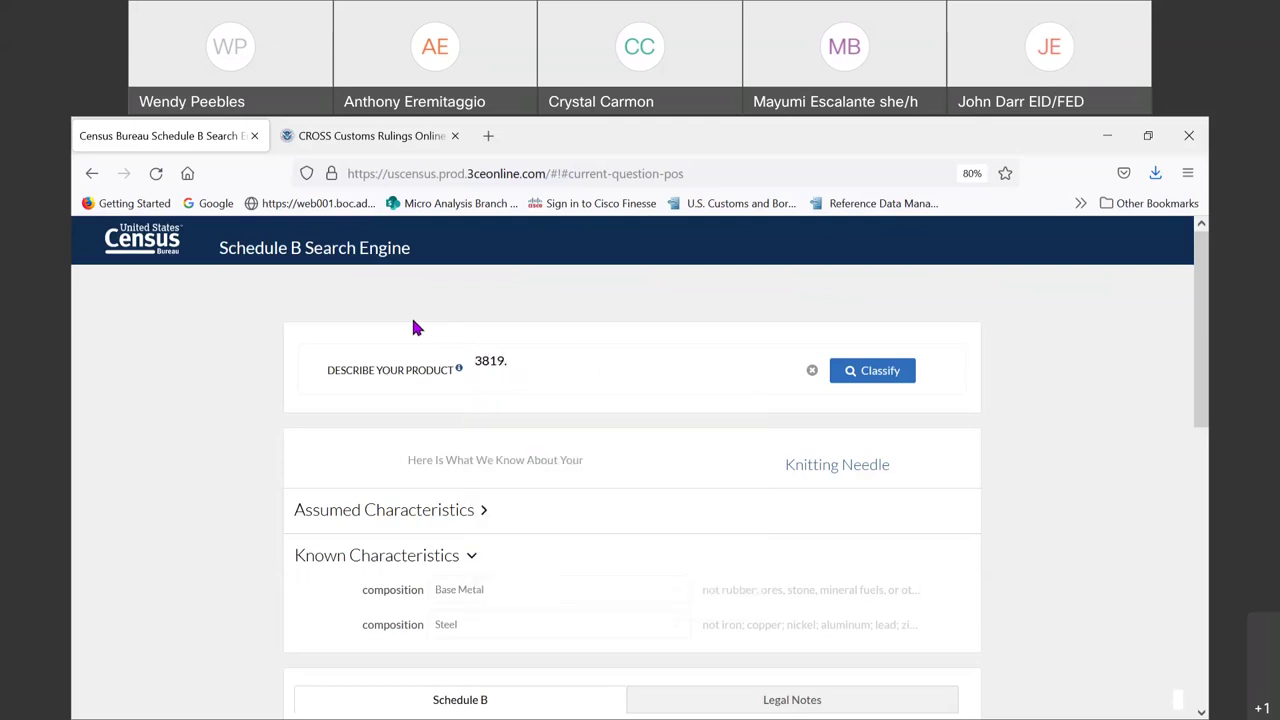
key(BackSpace)
key(BackSpace)
text(22.19)
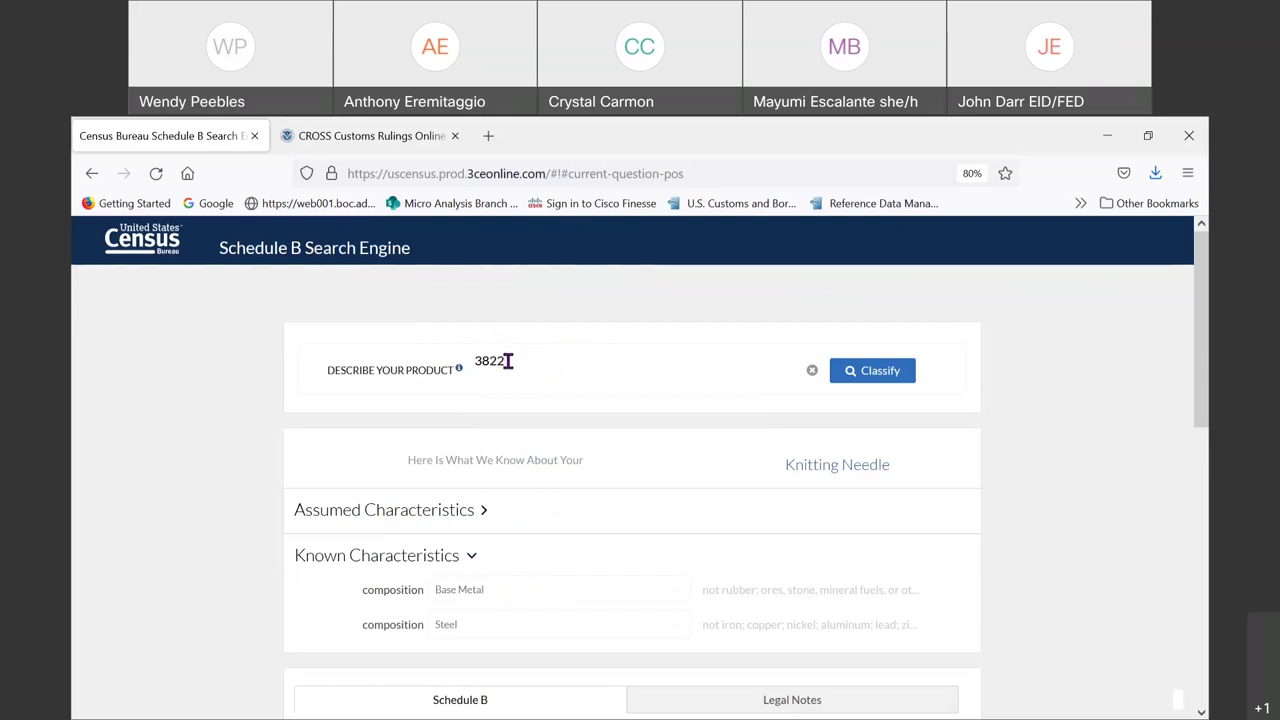
key(Return)
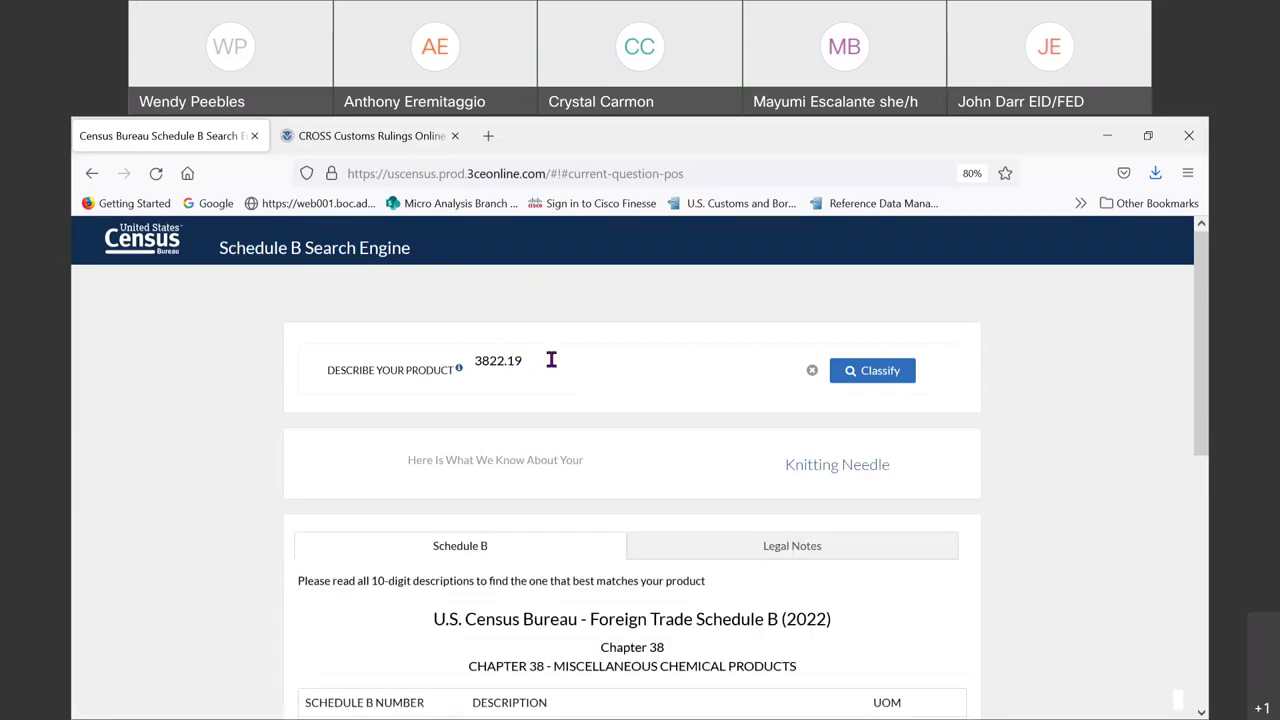
Review the Schedule B table for 3822.19, including its heading description, 10-digit code and unit of measure.
scroll(520, 489, down, 4)
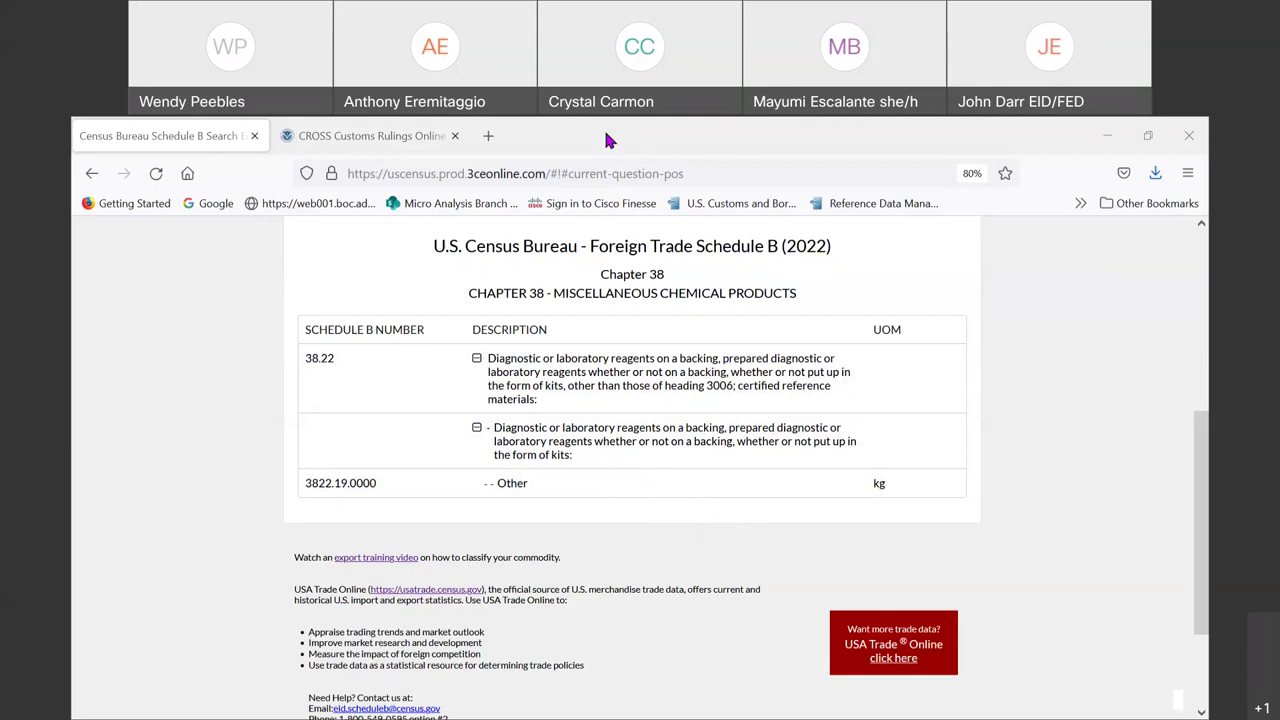
scroll(523, 437, up, 3)
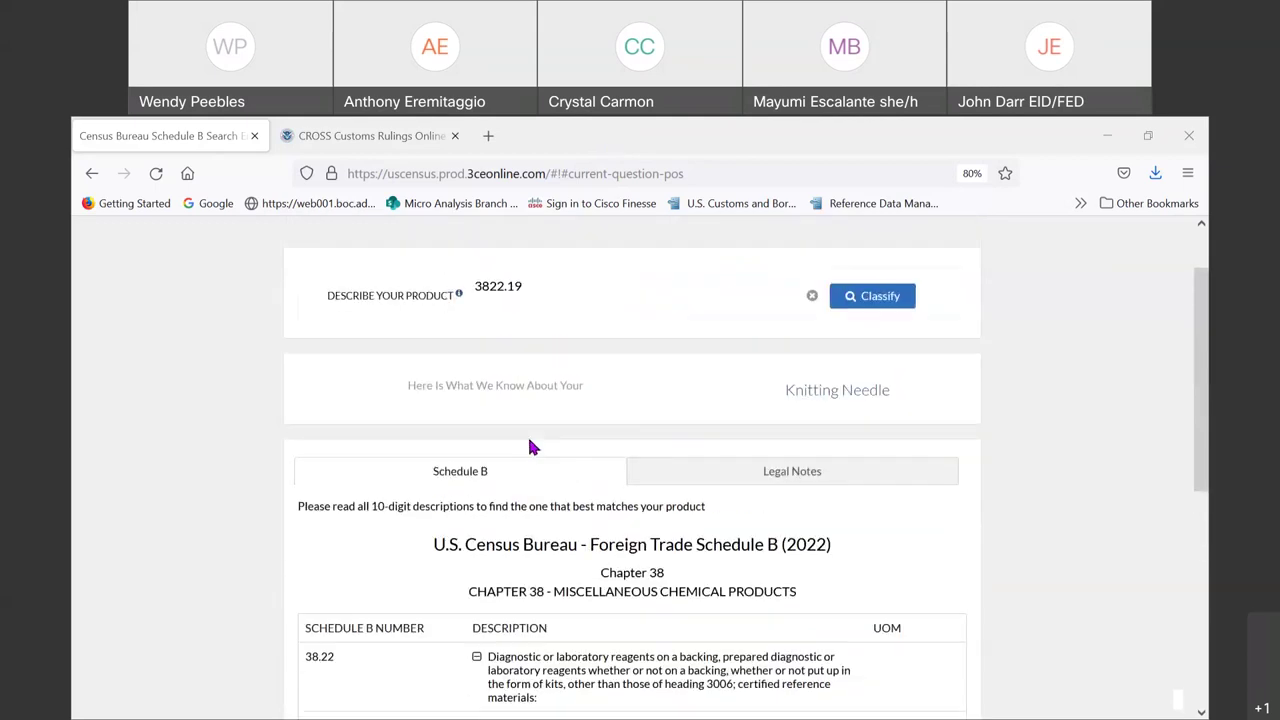
scroll(586, 478, up, 1)
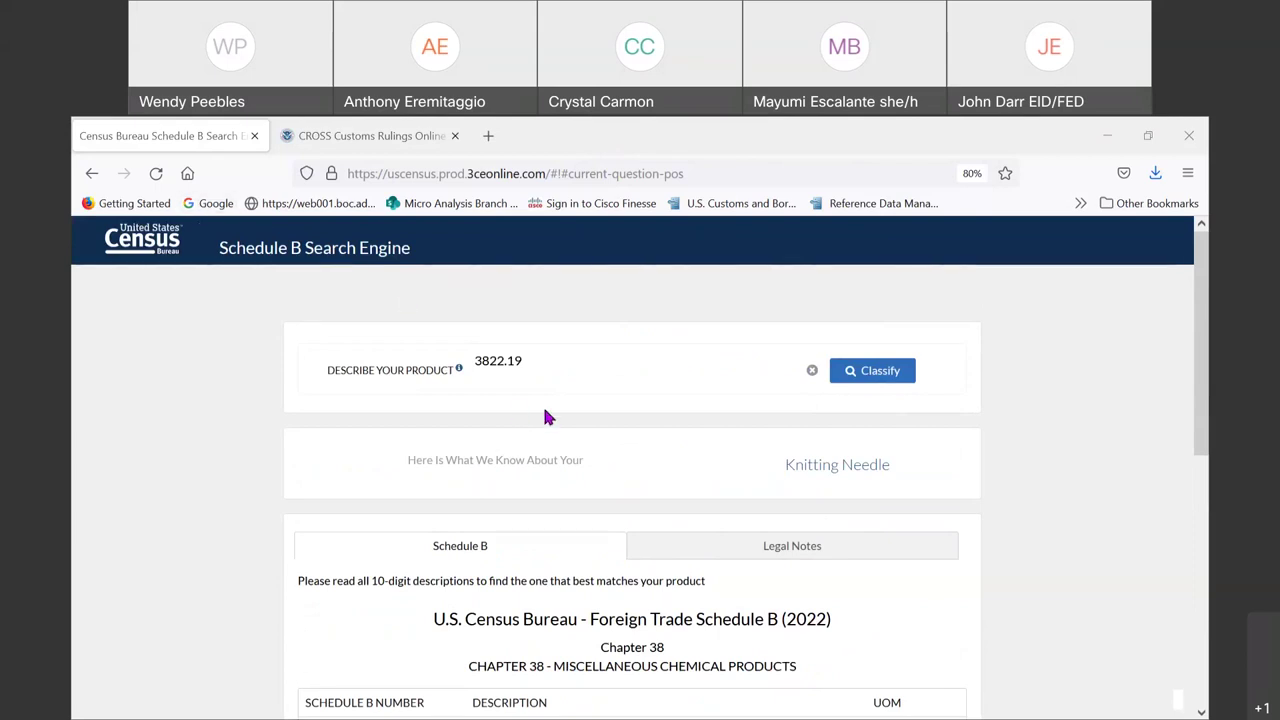
scroll(560, 434, down, 8)
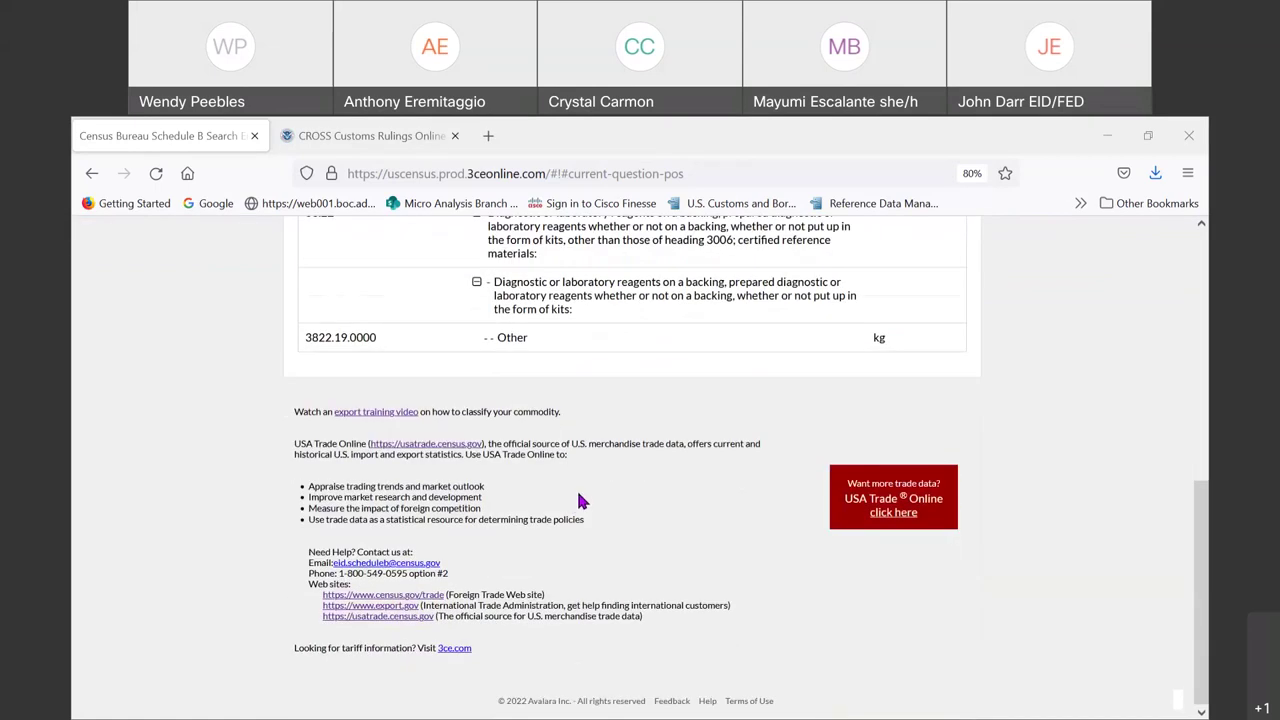